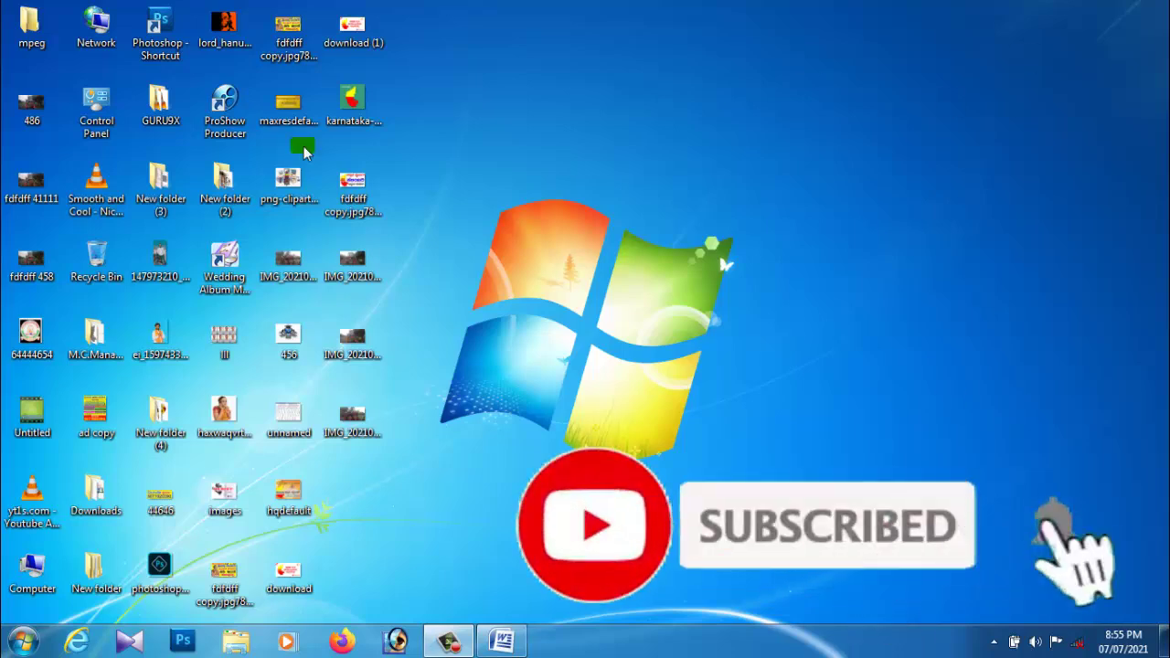
Open the Windows 7 Start menu from the taskbar Start orb
left_click(20, 642)
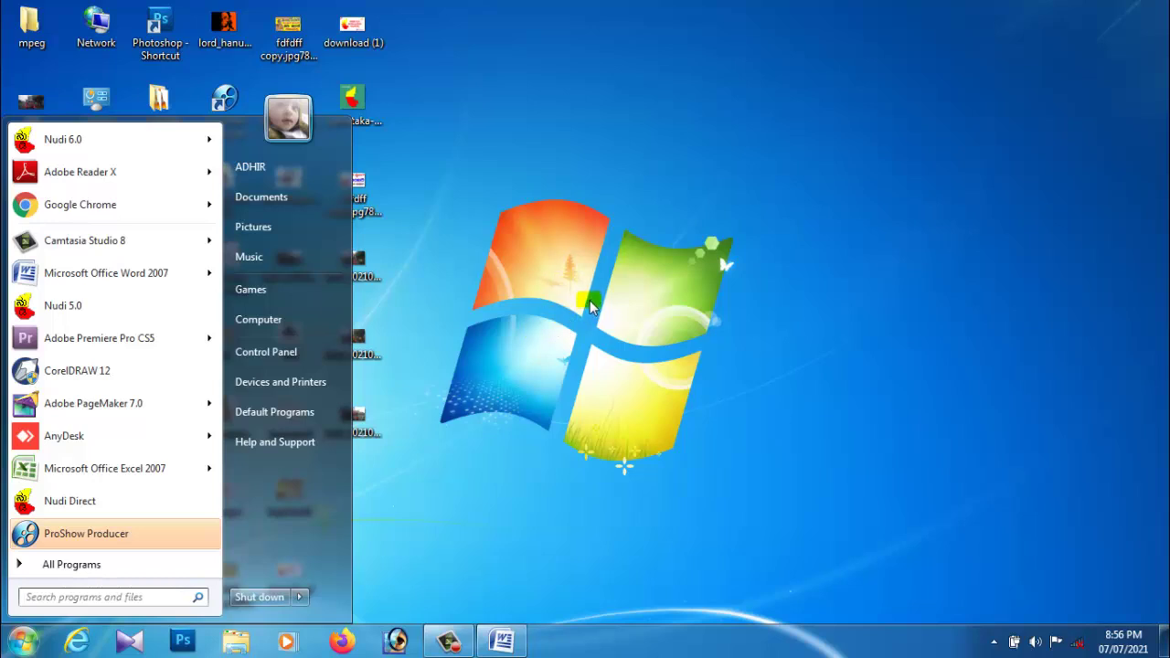
key("Right")
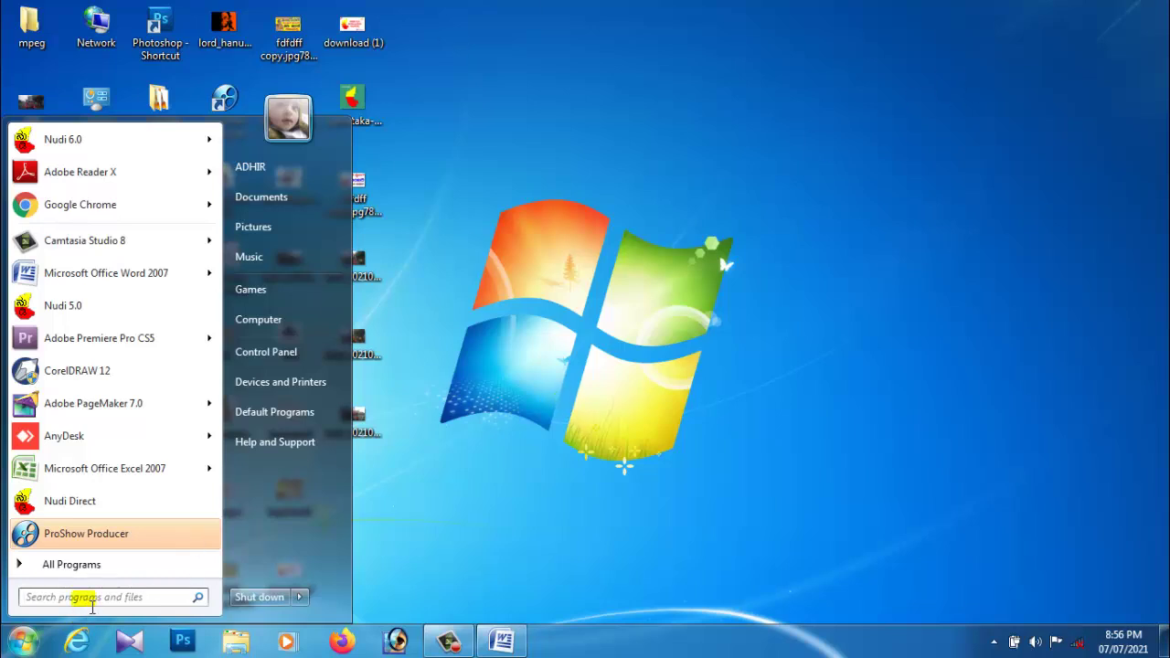
left_click(22, 647)
left_click(22, 646)
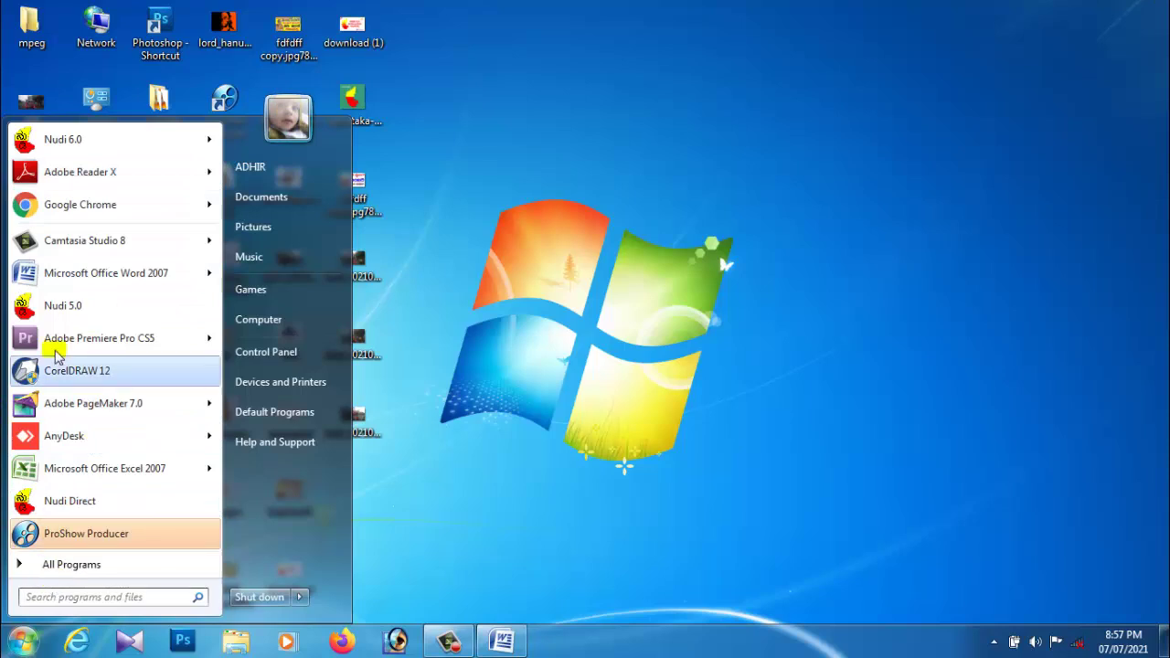
mouse_move(80, 471)
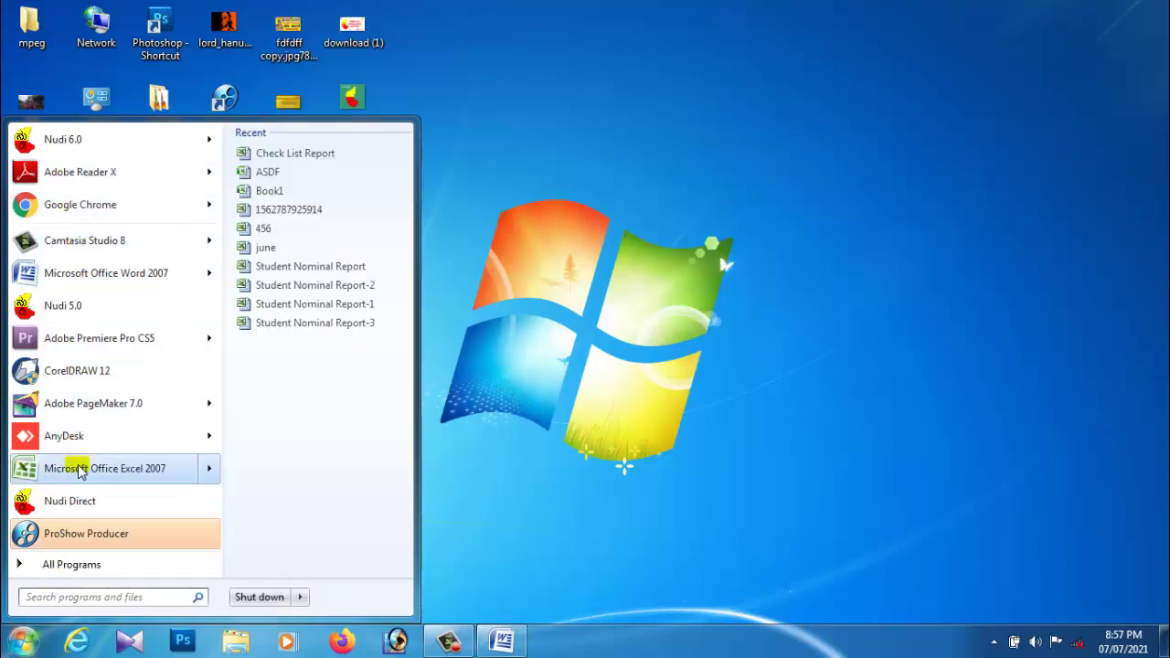
Launch Excel 2007 from the Microsoft Office folder under All Programs
left_click(83, 567)
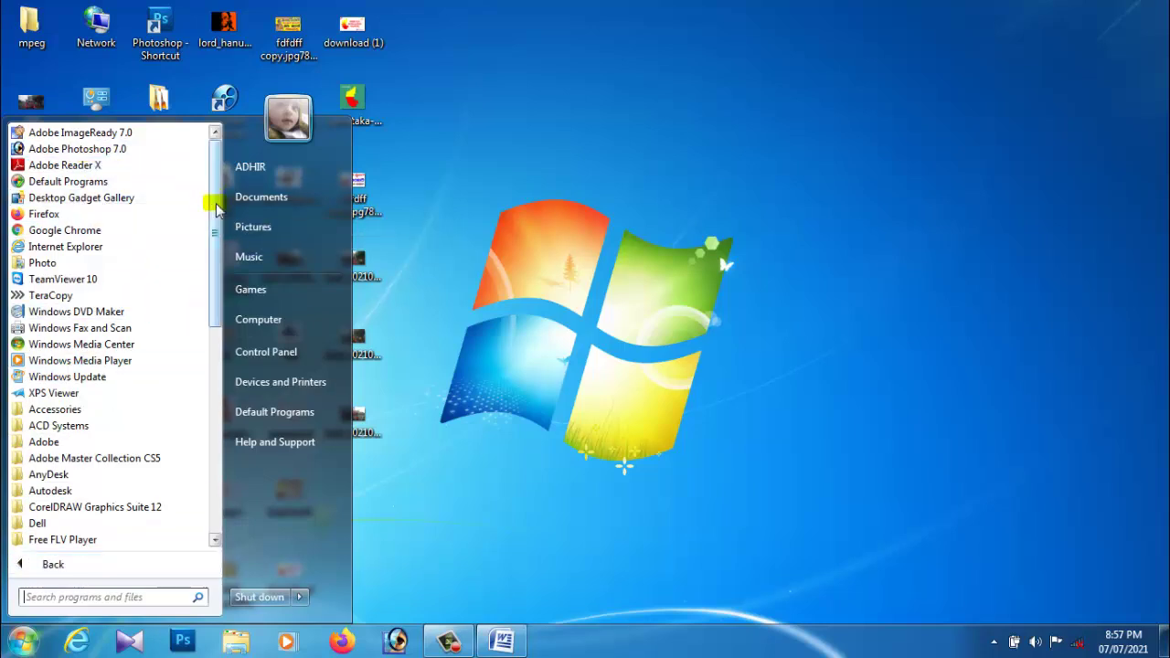
left_click_drag(217, 209, 217, 339)
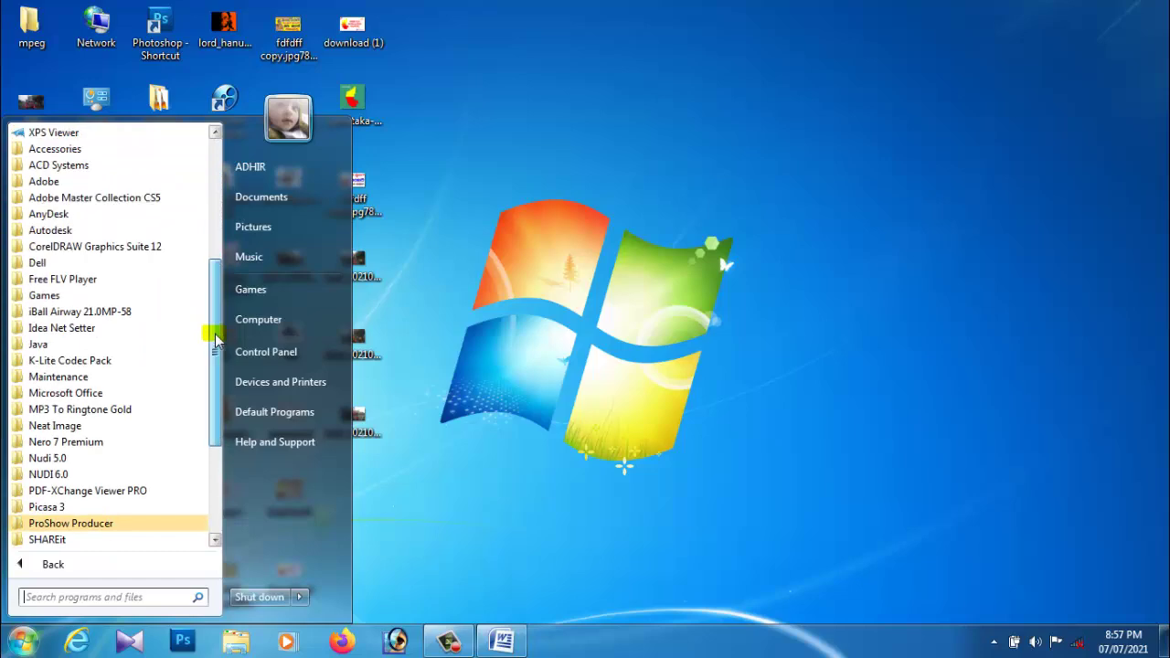
mouse_move(217, 339)
left_mouse_down()
mouse_move(220, 412)
mouse_move(229, 327)
mouse_move(220, 430)
left_mouse_up()
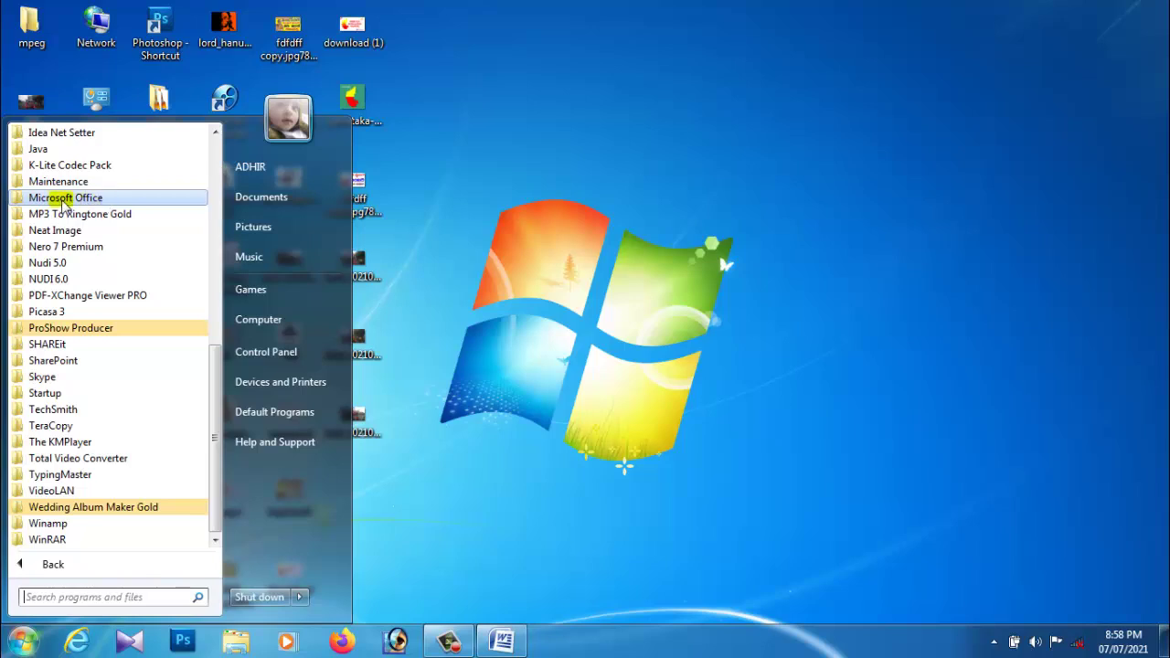
left_click(64, 199)
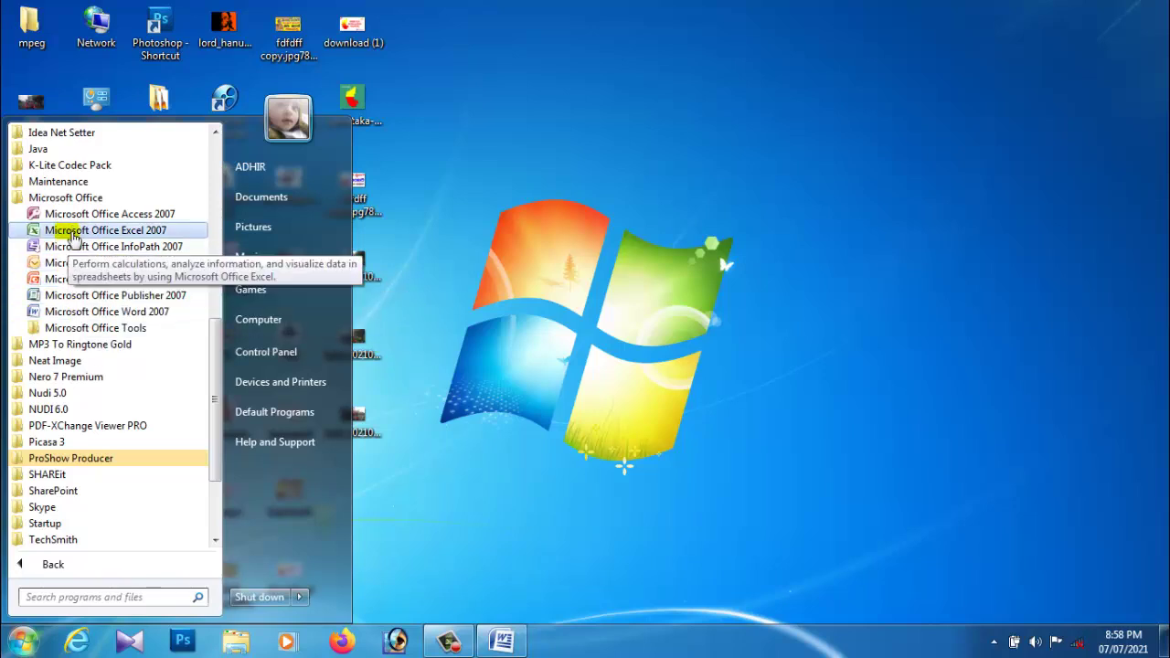
left_click(136, 236)
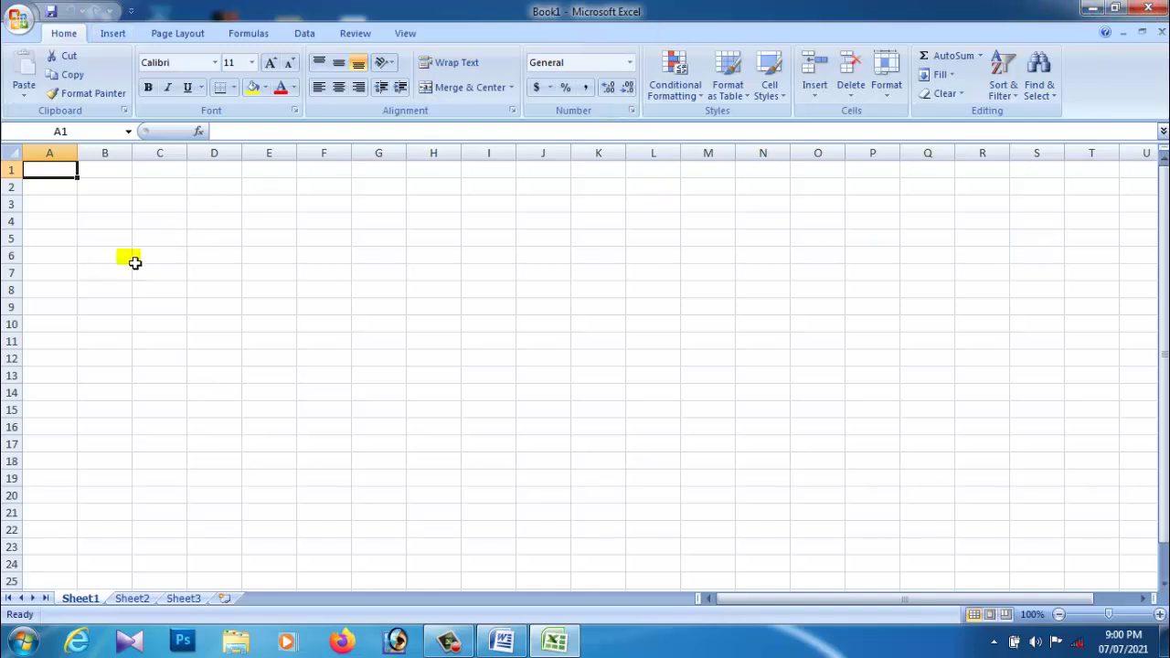
left_click(196, 210)
left_click(324, 221)
left_click(433, 221)
left_click(543, 221)
left_click(322, 217)
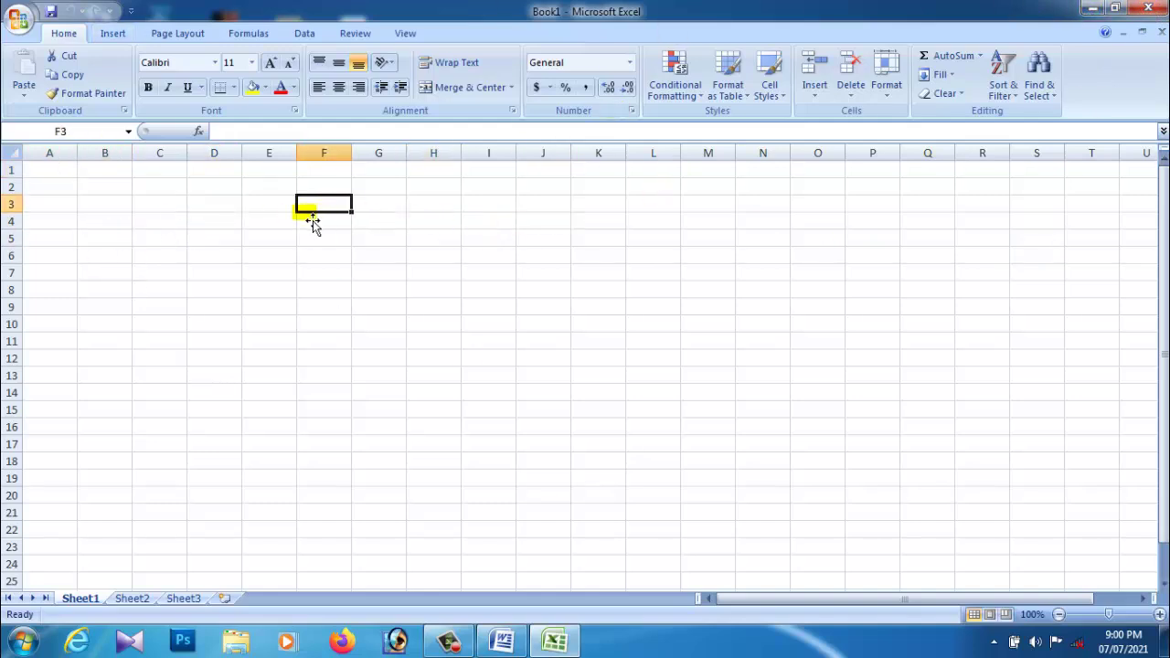
left_click(250, 215)
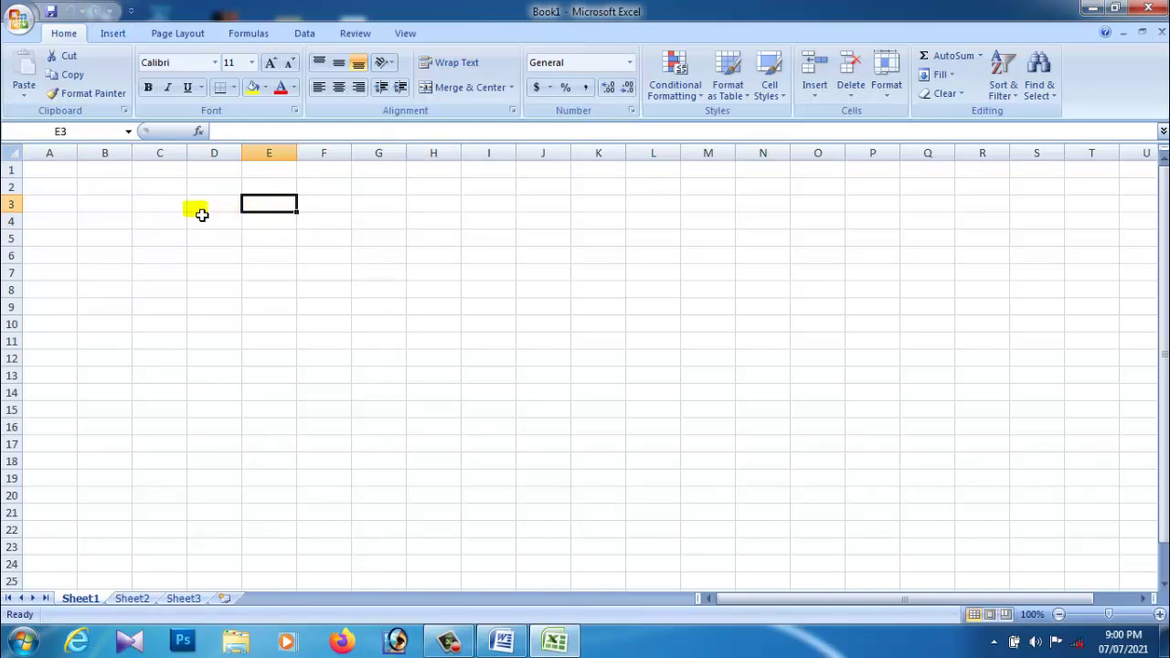
left_click(322, 207)
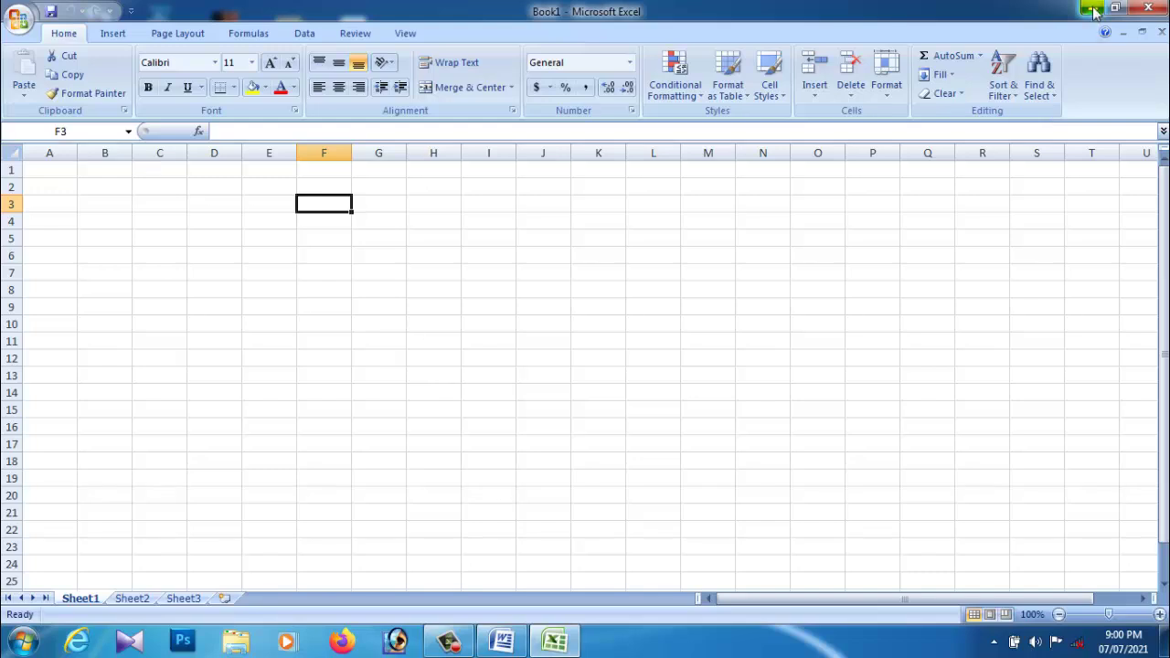
left_click(171, 193)
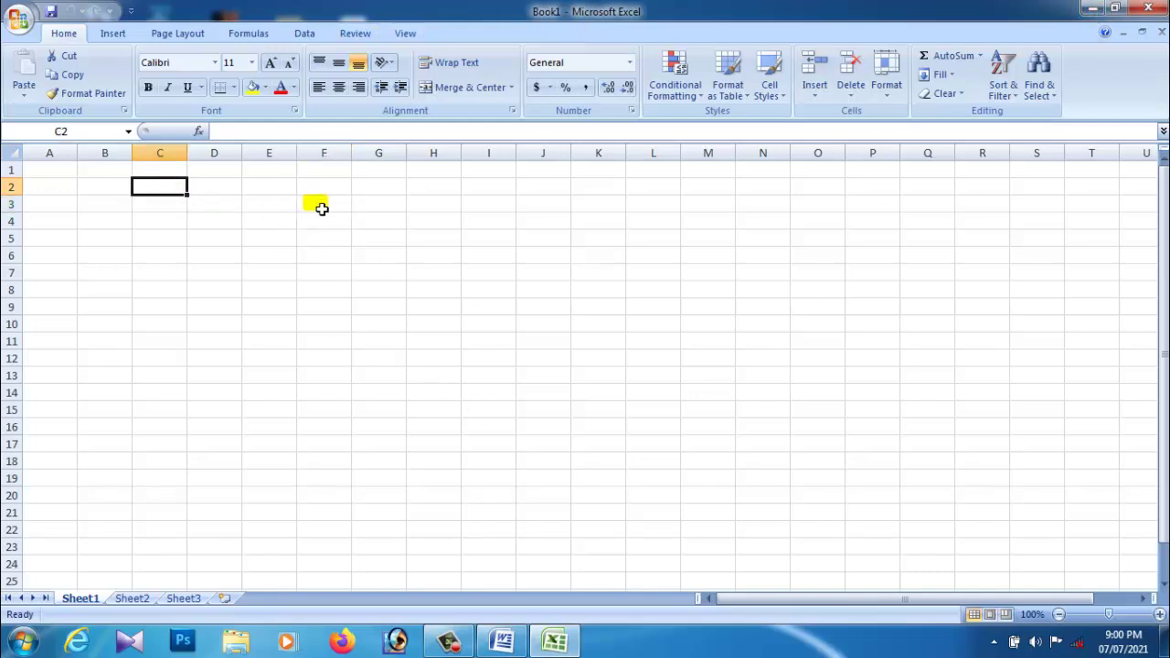
left_click(286, 193)
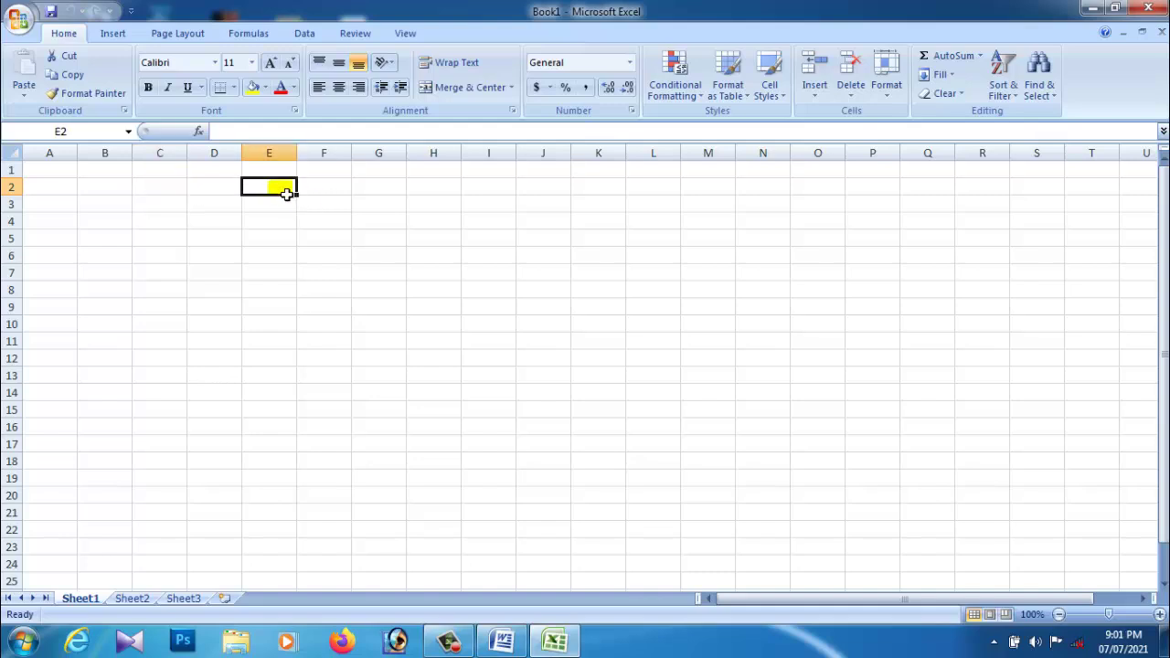
left_click(333, 196)
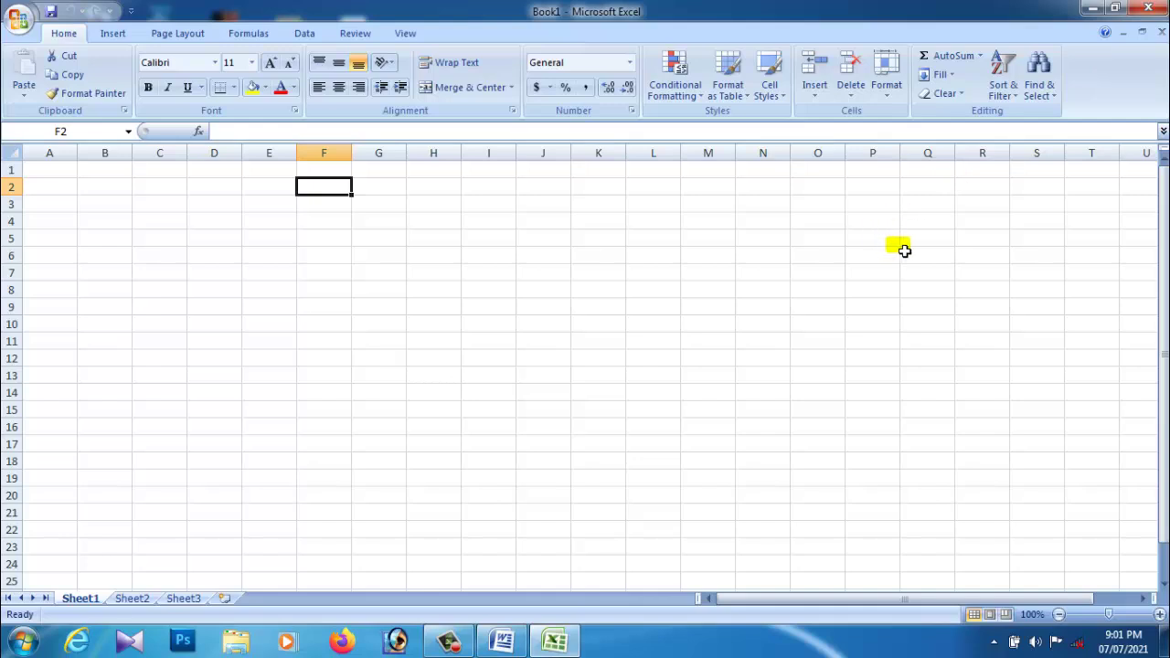
Minimize the Excel Book1 window to reveal the desktop
left_click(1091, 13)
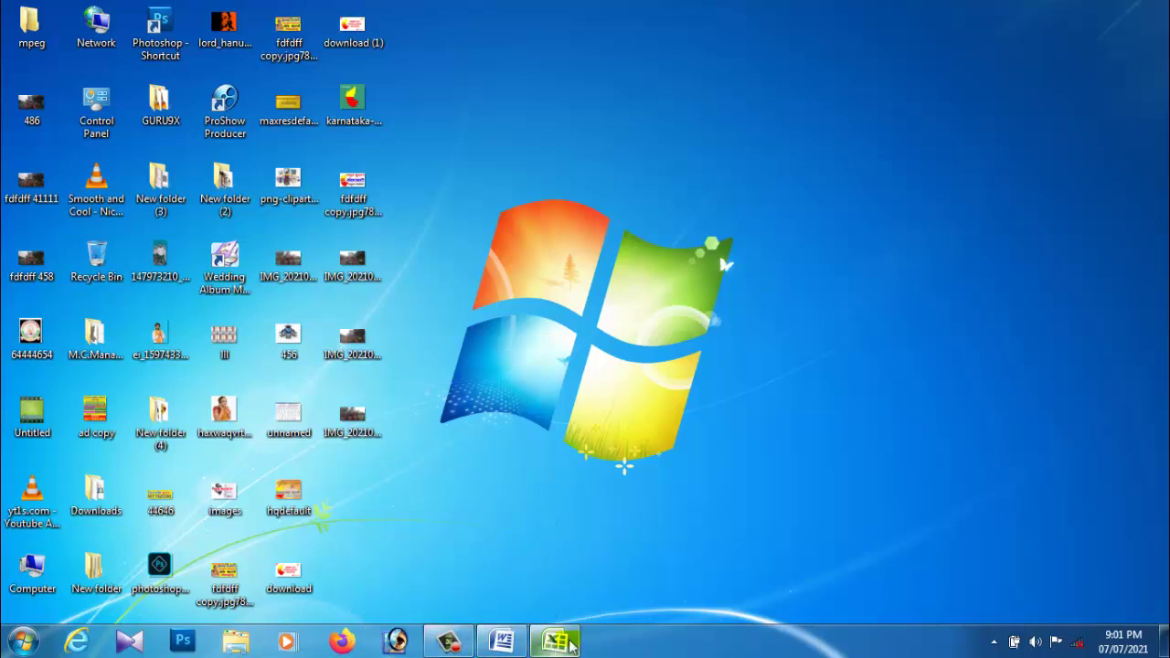
Restore Book1 from its taskbar thumbnail and select cell G2
mouse_move(571, 645)
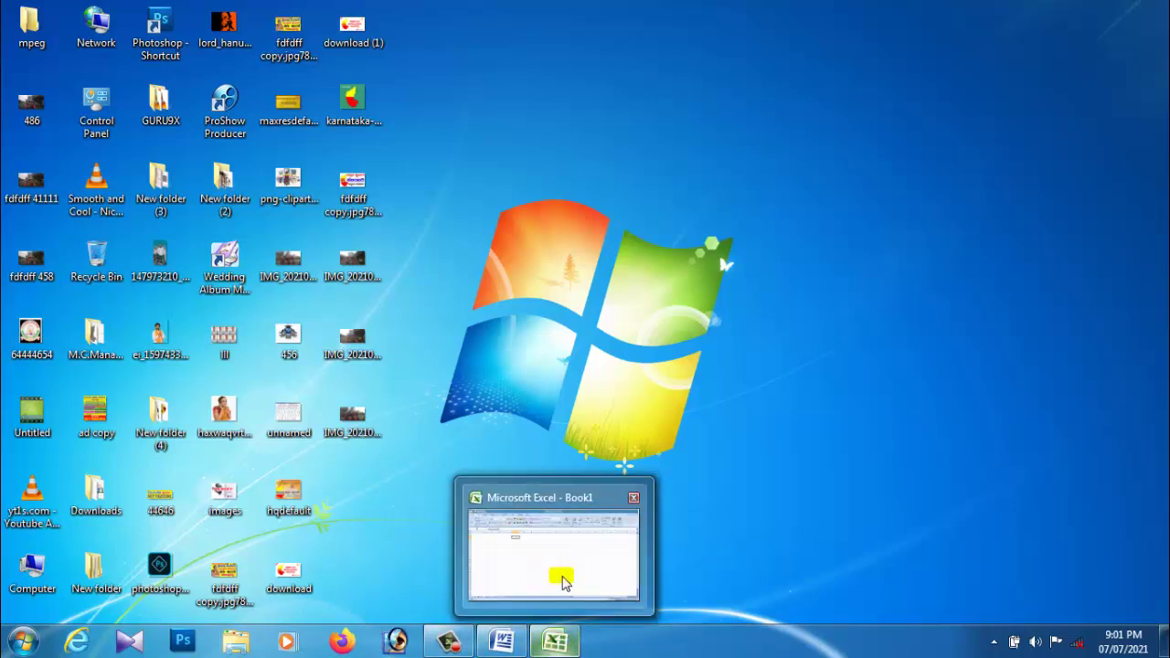
left_click(559, 578)
left_click(394, 200)
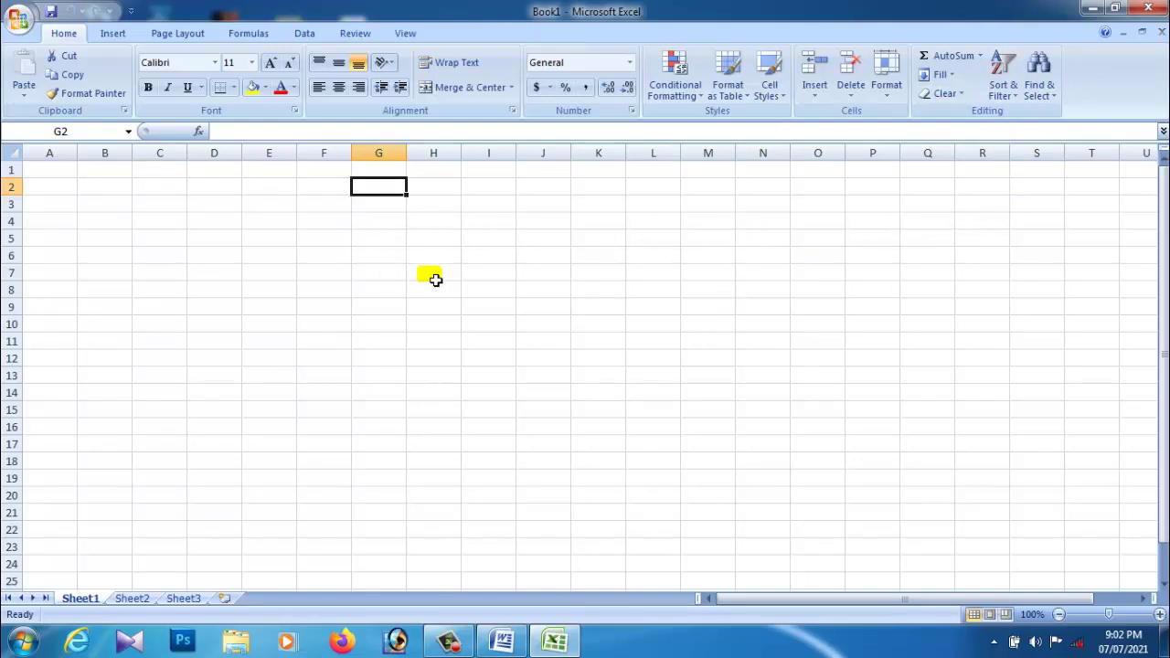
Move a restored Excel window right and open the karnataka map in ACDSee on the left
left_click(1122, 13)
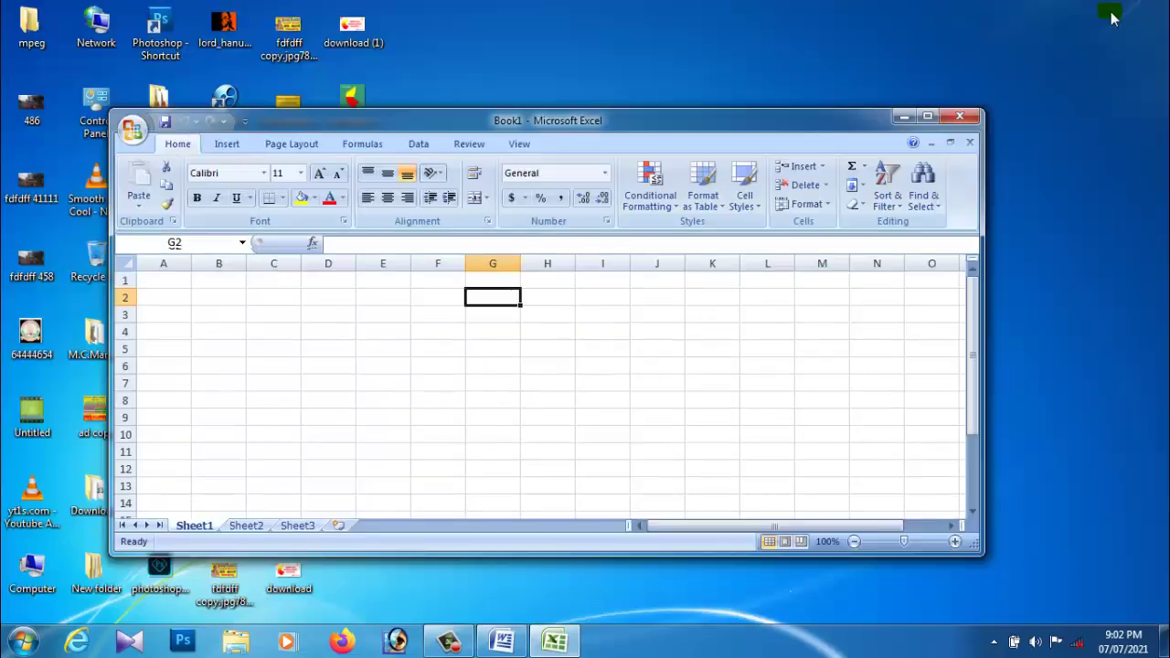
left_click_drag(402, 128, 760, 99)
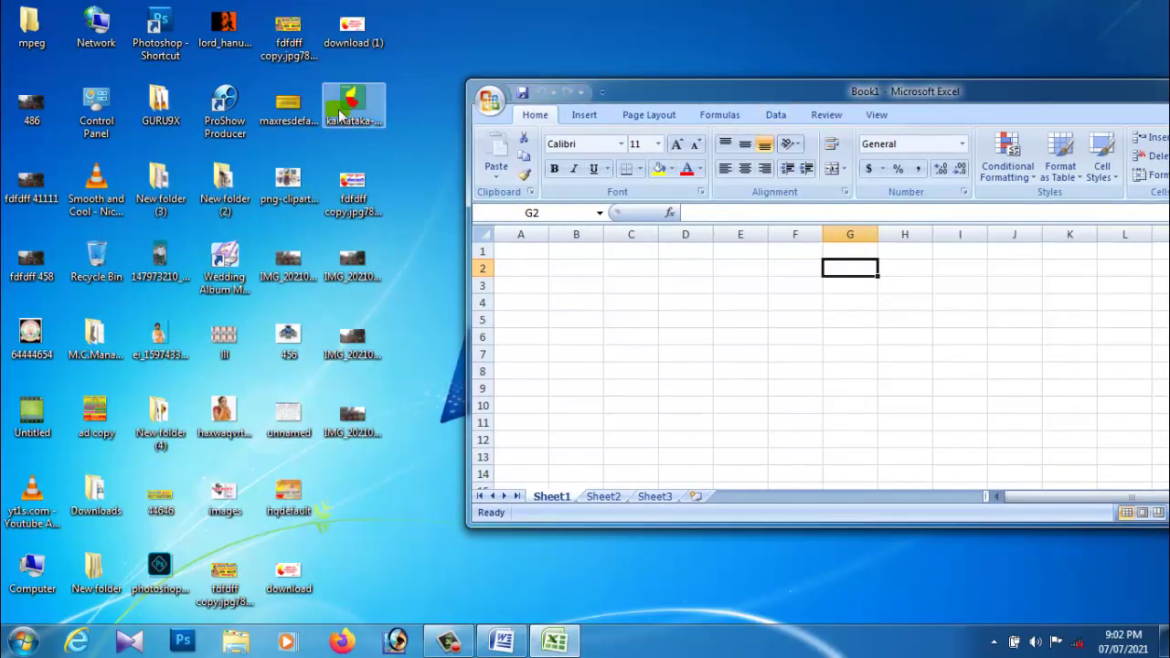
left_click(352, 108)
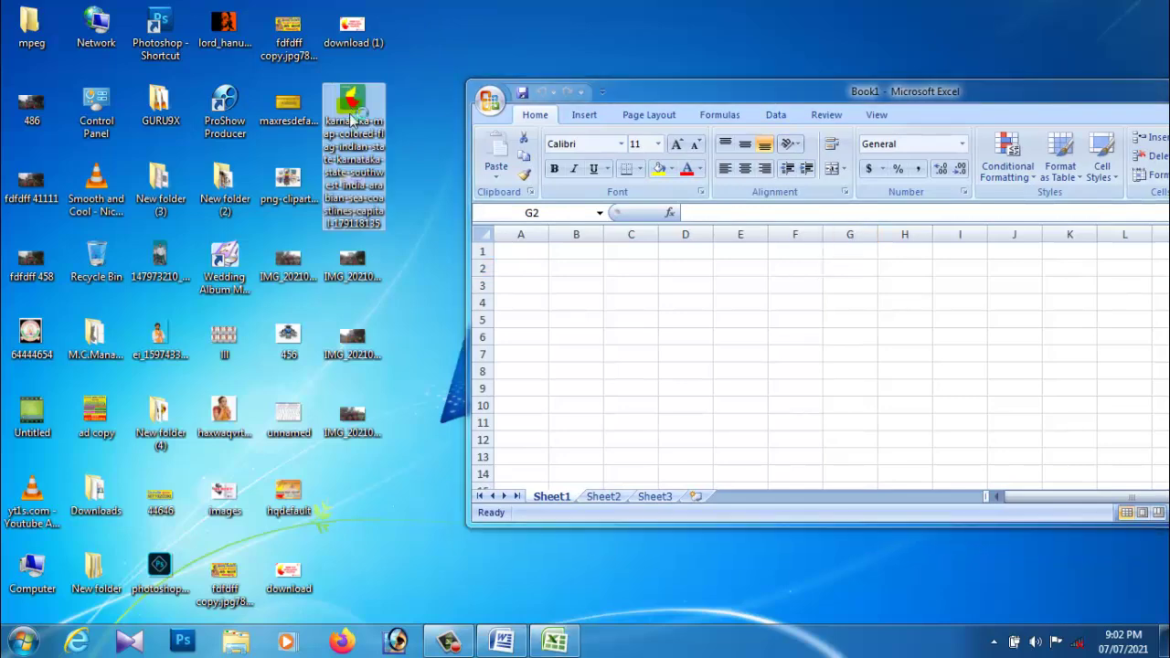
double_click(352, 119)
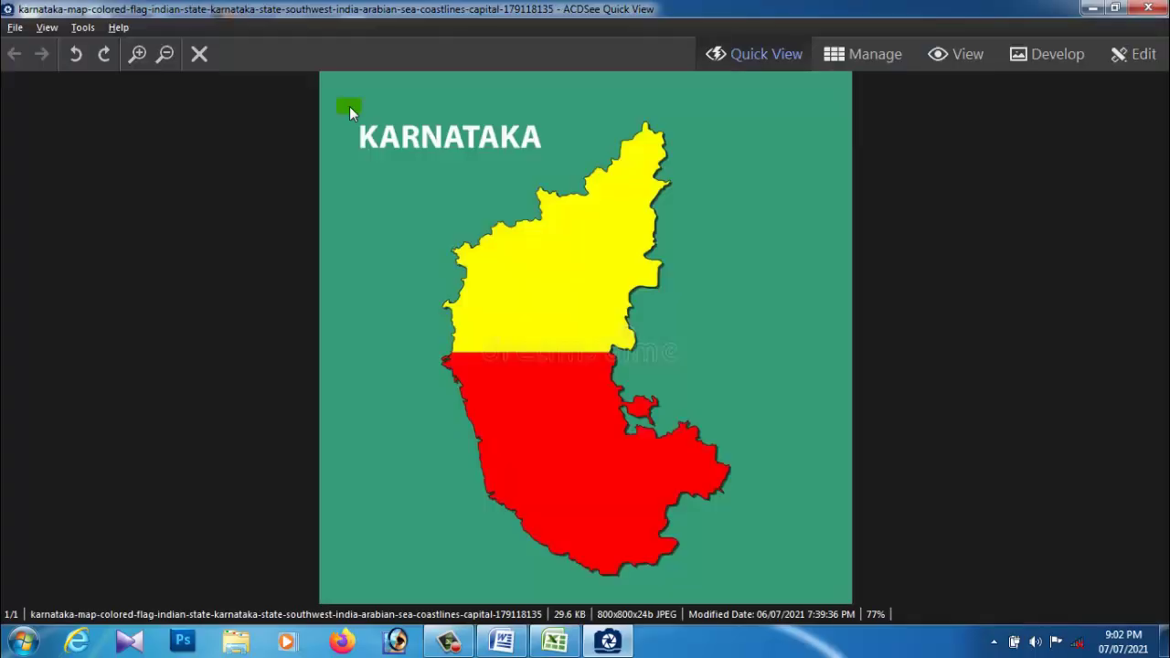
left_click(1101, 7)
left_click_drag(935, 13, 331, 37)
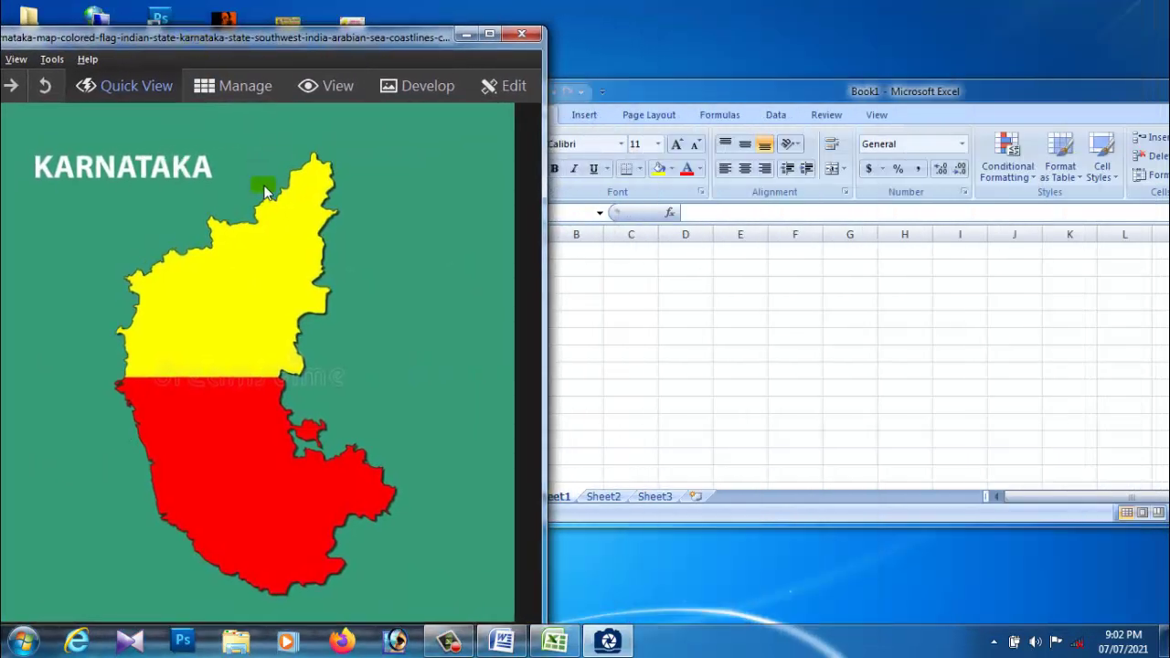
left_click_drag(808, 88, 885, 84)
left_click(817, 332)
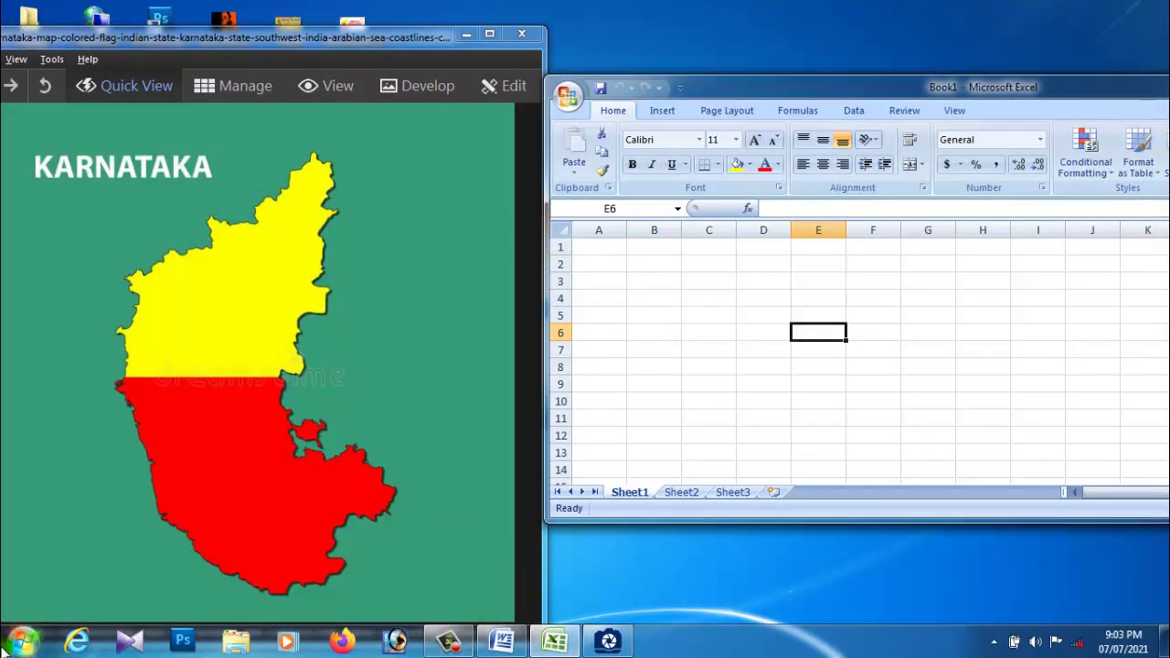
Shrink the Word limits table to a smaller window and position it beside Excel
left_click(501, 642)
left_click(1115, 7)
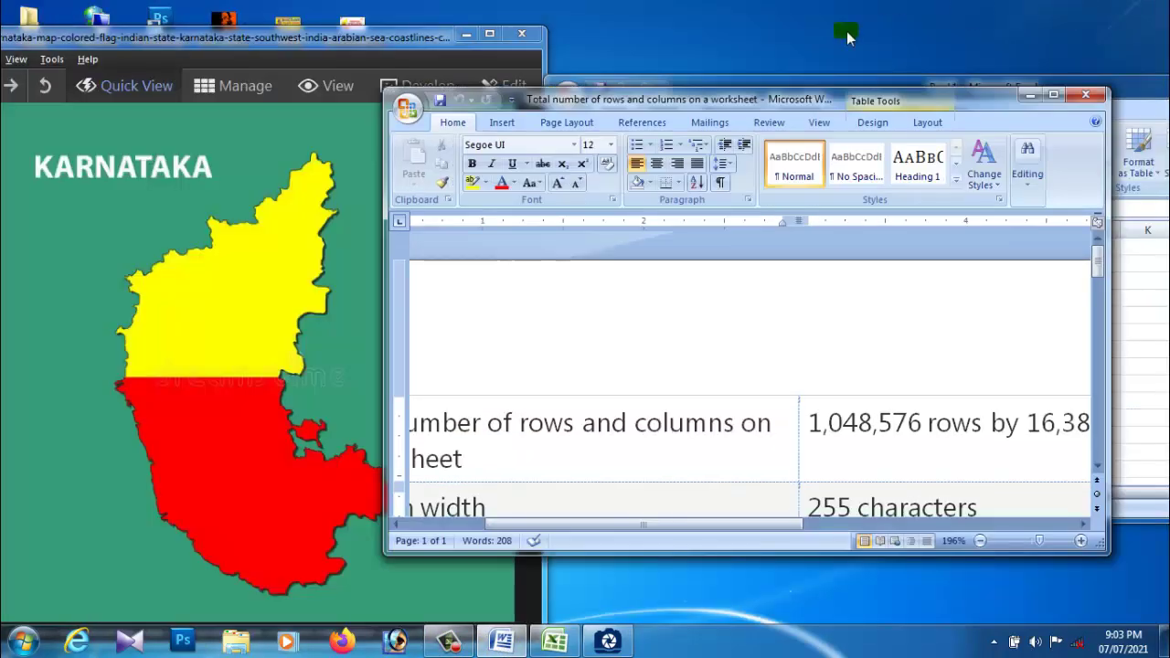
left_click_drag(737, 99, 381, 227)
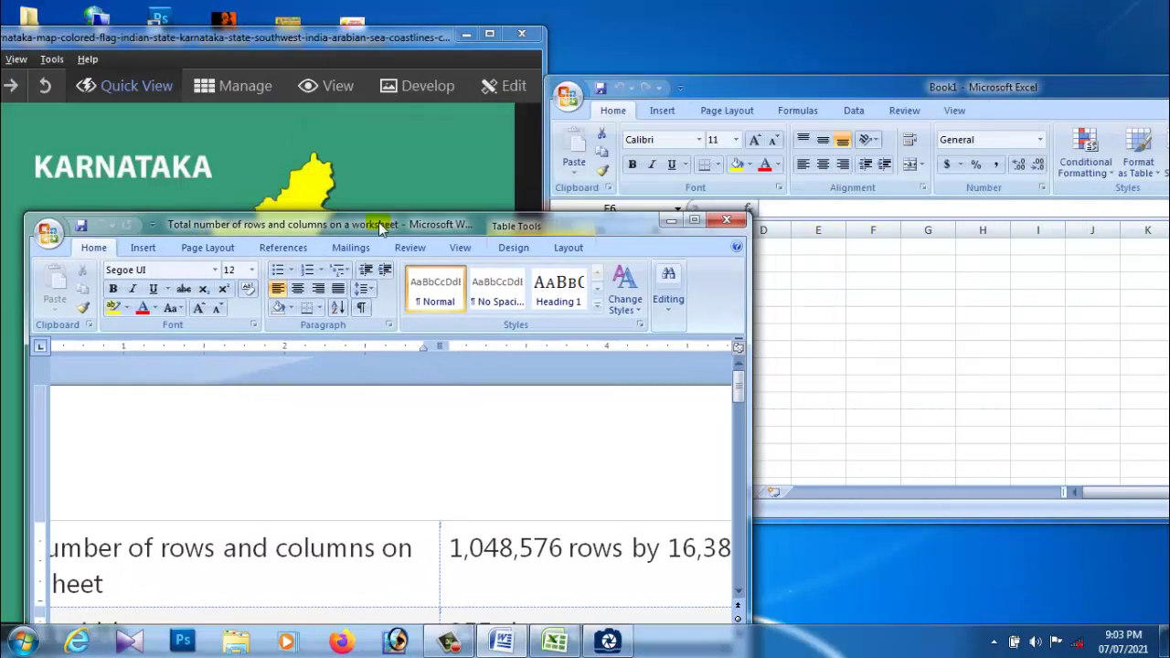
left_click(818, 251)
left_click(727, 249)
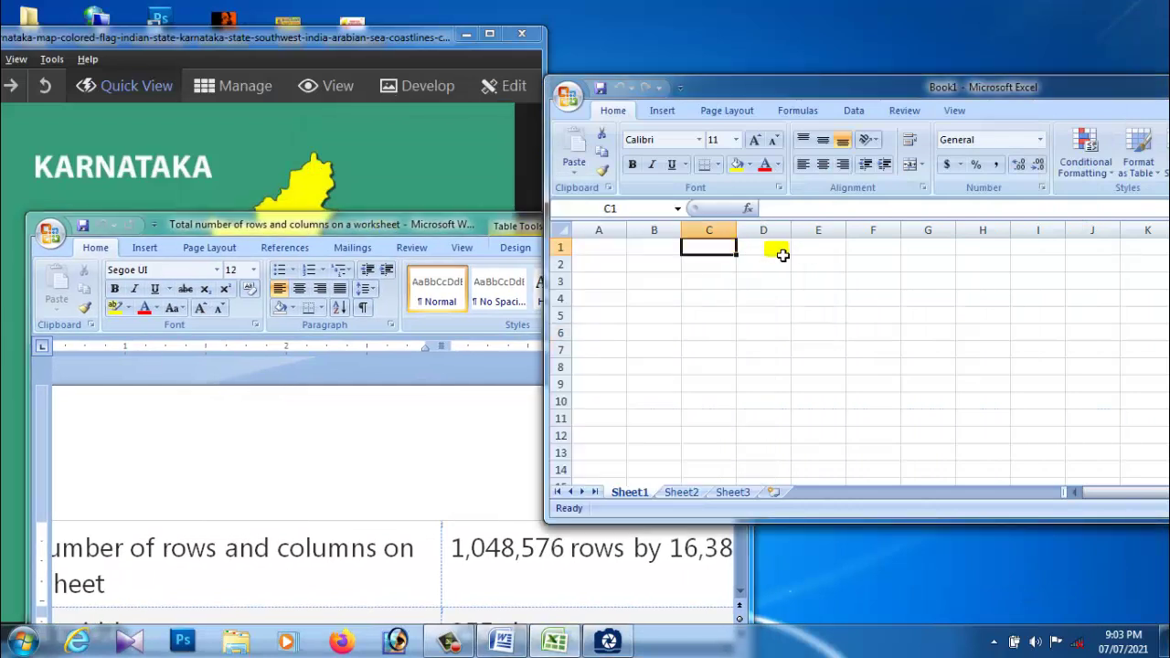
left_click(778, 252)
left_click(807, 250)
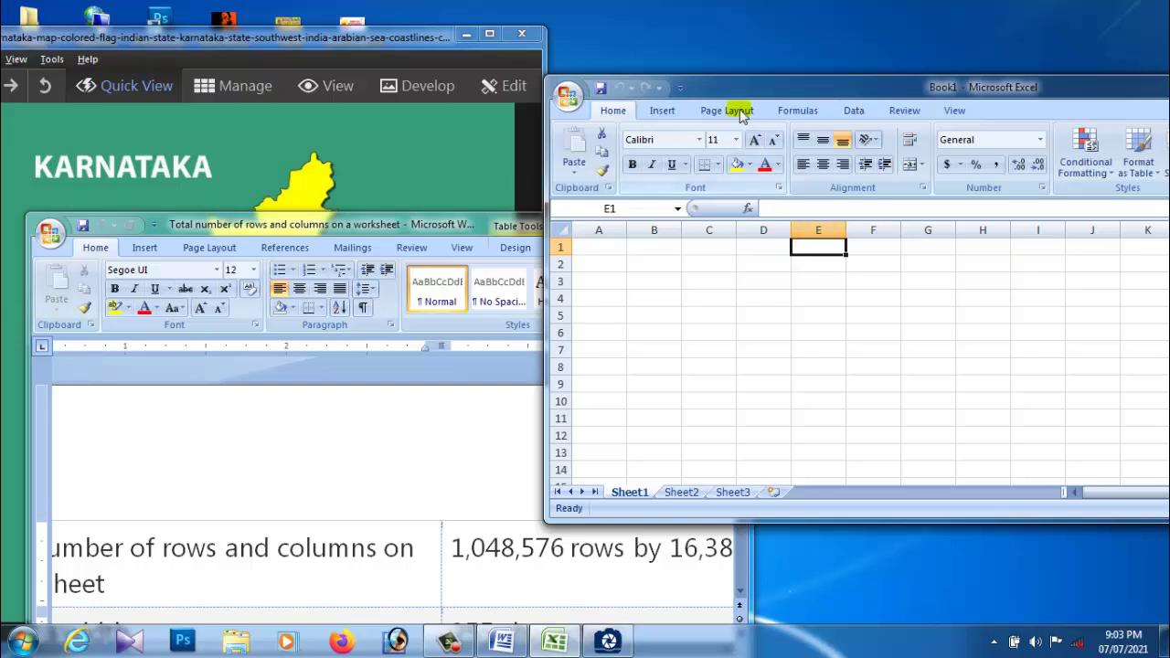
left_click_drag(704, 85, 831, 63)
Align Word and Excel, typing 'xxxzx' in cell C1 and test text in the Word table
left_click(602, 236)
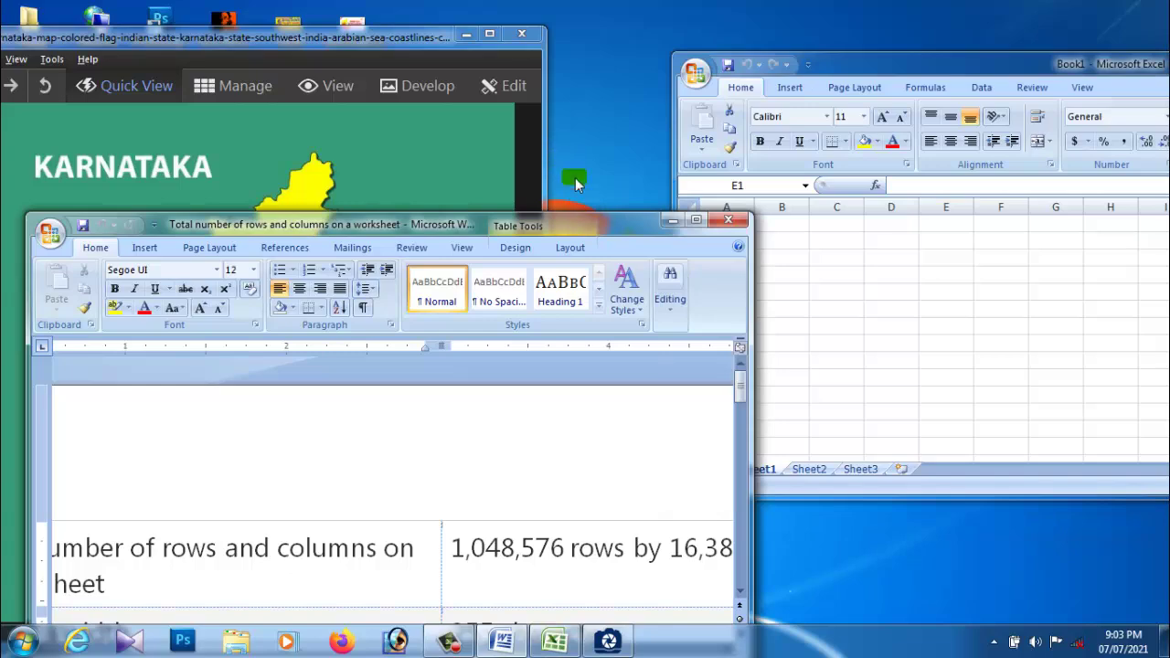
mouse_move(599, 227)
left_mouse_down()
mouse_move(553, 108)
mouse_move(568, 271)
left_mouse_up()
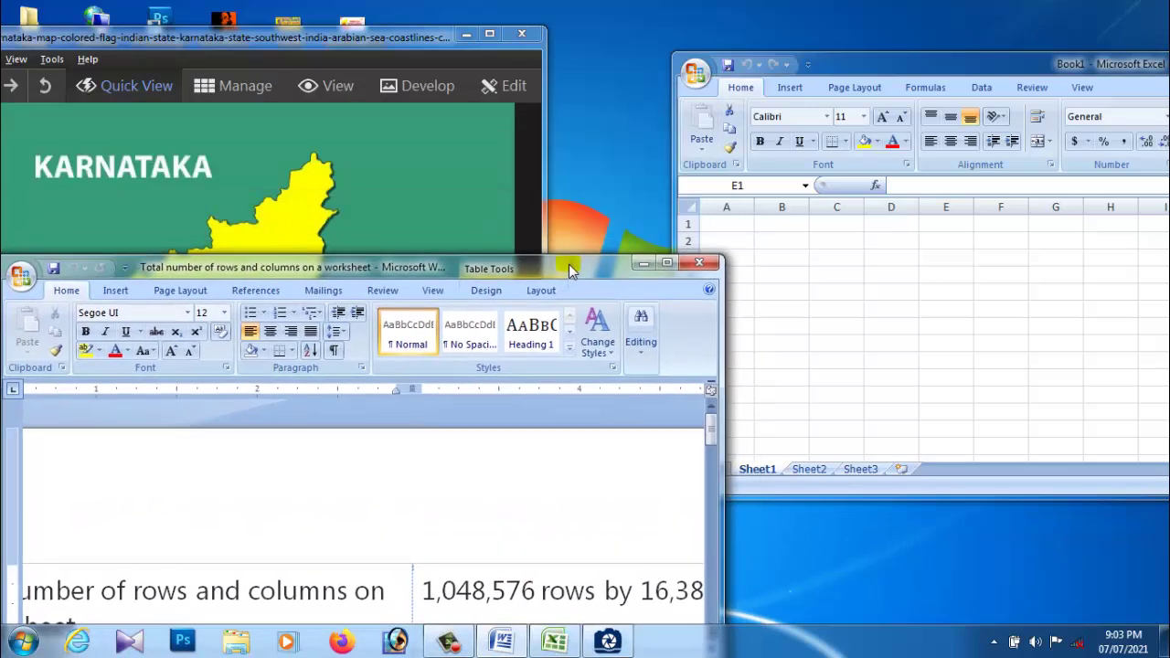
left_click(846, 277)
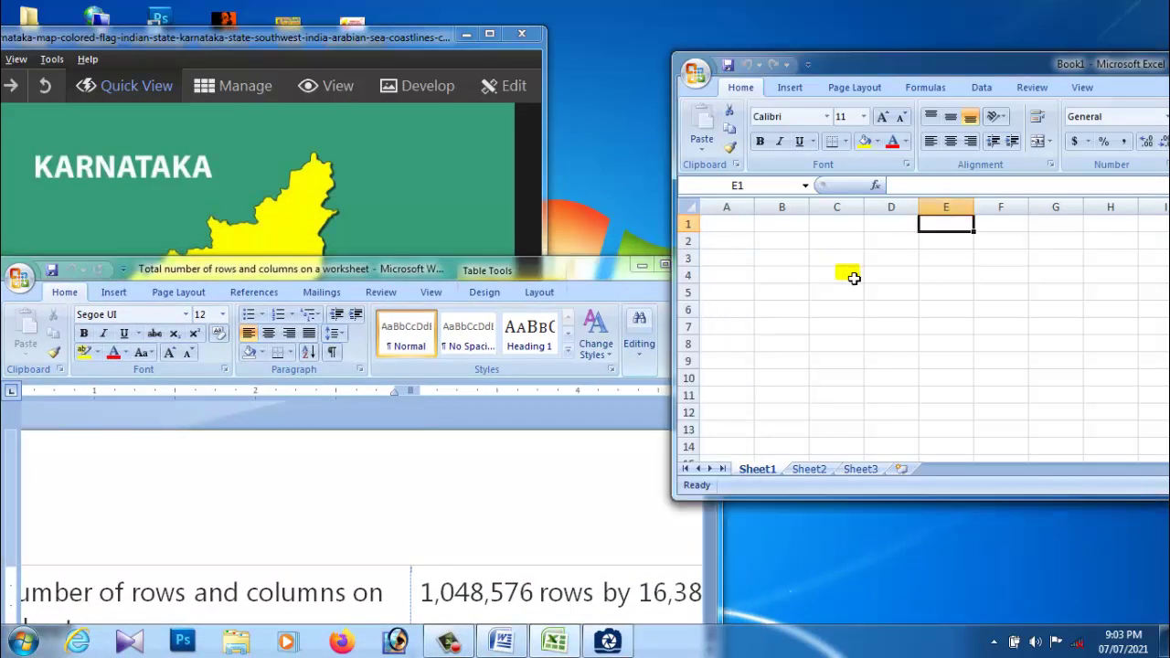
left_click_drag(849, 65, 855, 30)
key("Left")
key("Left")
type("xx")
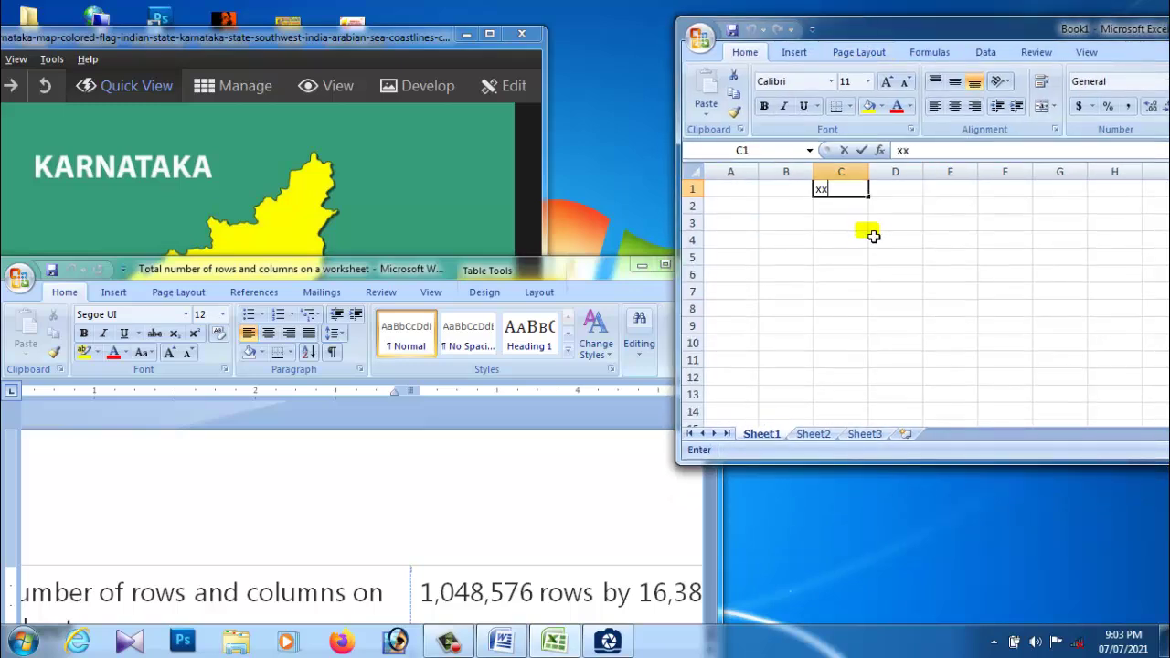
type("xzx")
left_click(448, 473)
type("xZXxXzxzx")
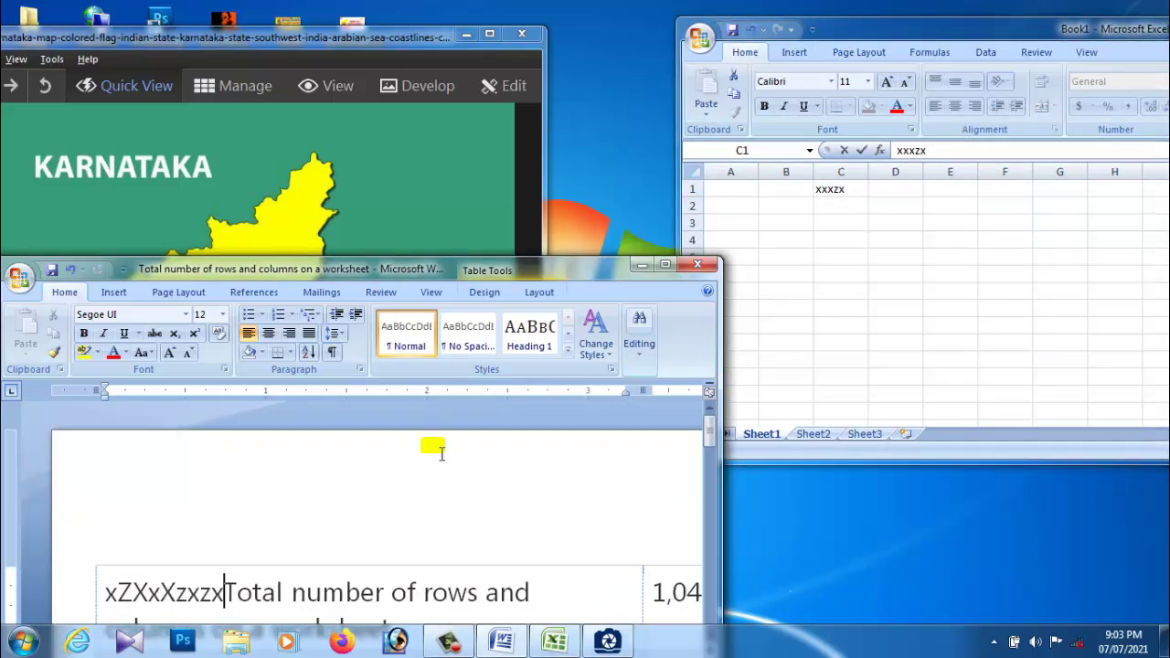
type("X")
left_click(418, 220)
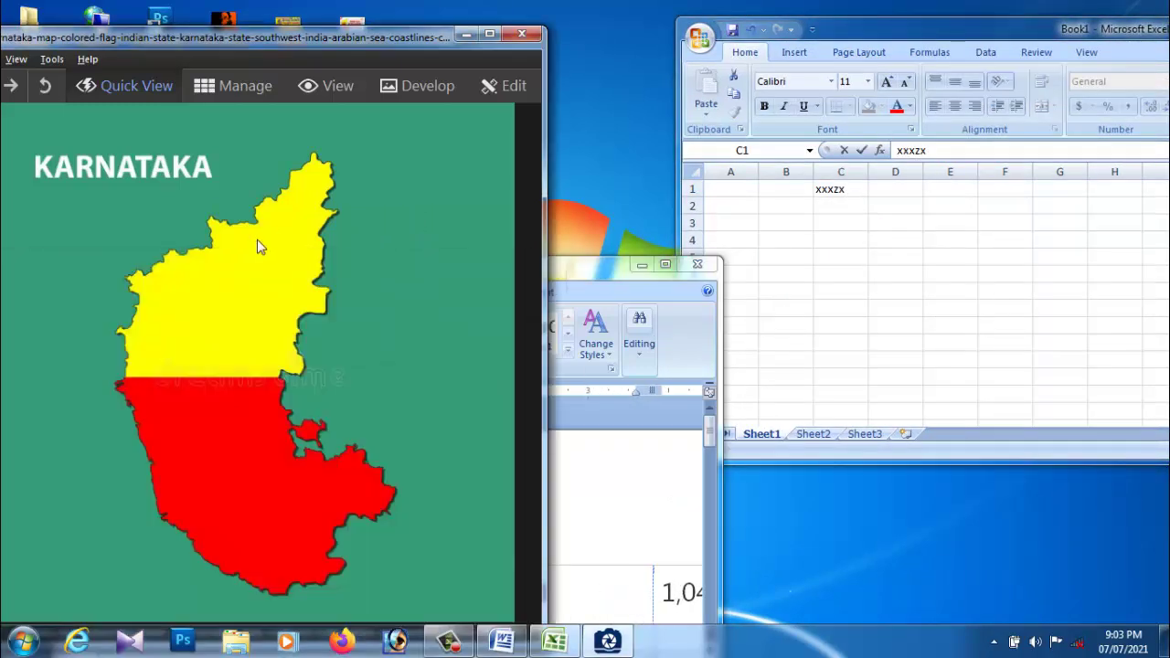
Launch Photoshop and shrink it to a small window over the Karnataka map
left_click(625, 478)
left_click(888, 319)
left_click(389, 201)
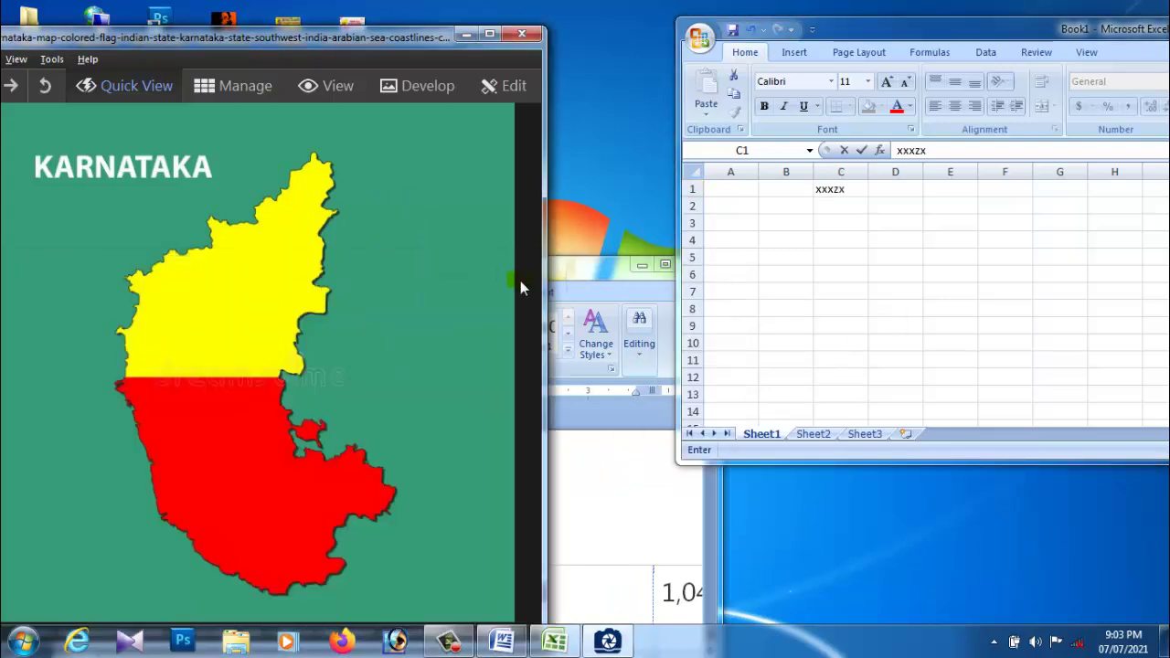
left_click(398, 643)
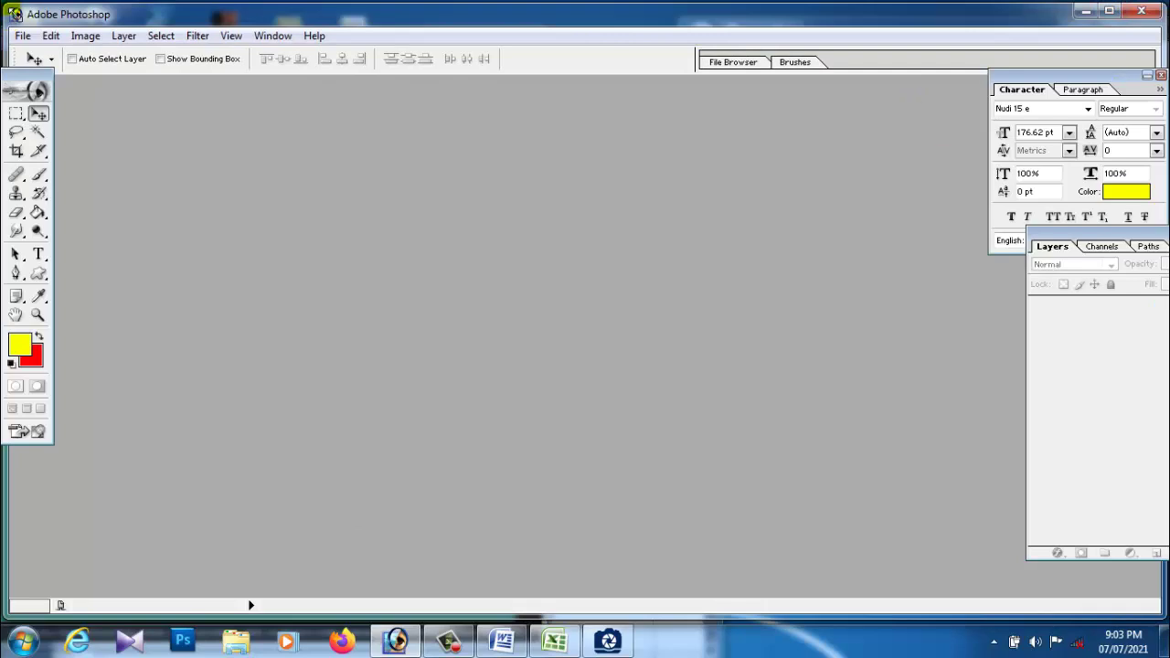
left_click_drag(11, 11, 503, 388)
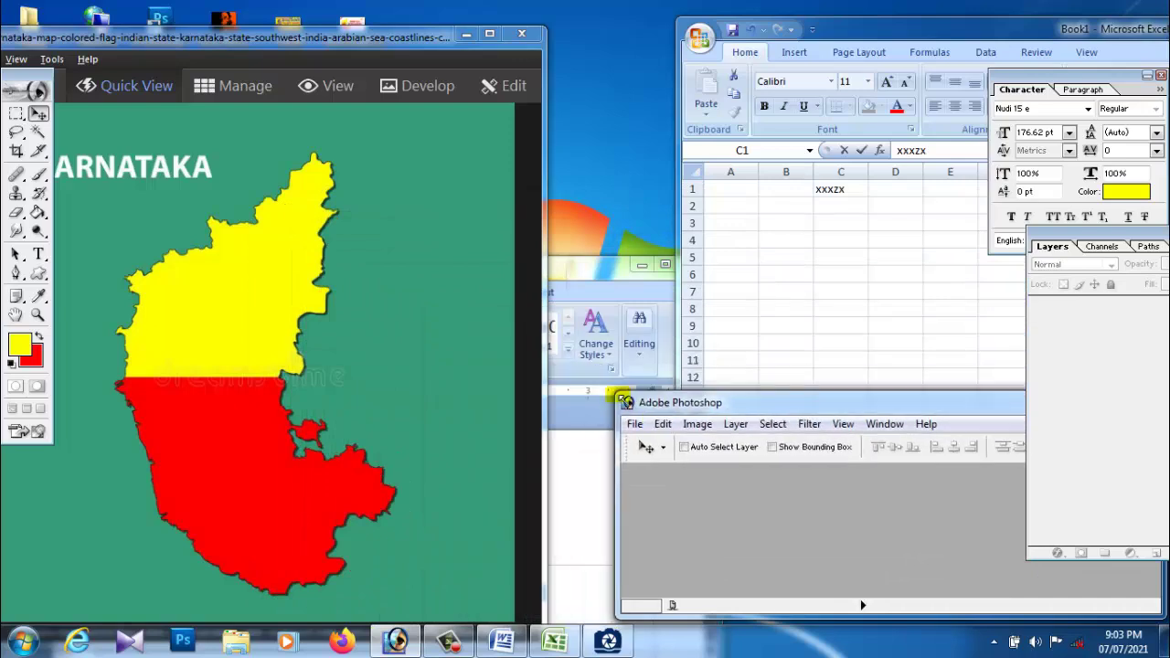
left_click_drag(503, 389, 622, 403)
left_click_drag(772, 414, 342, 346)
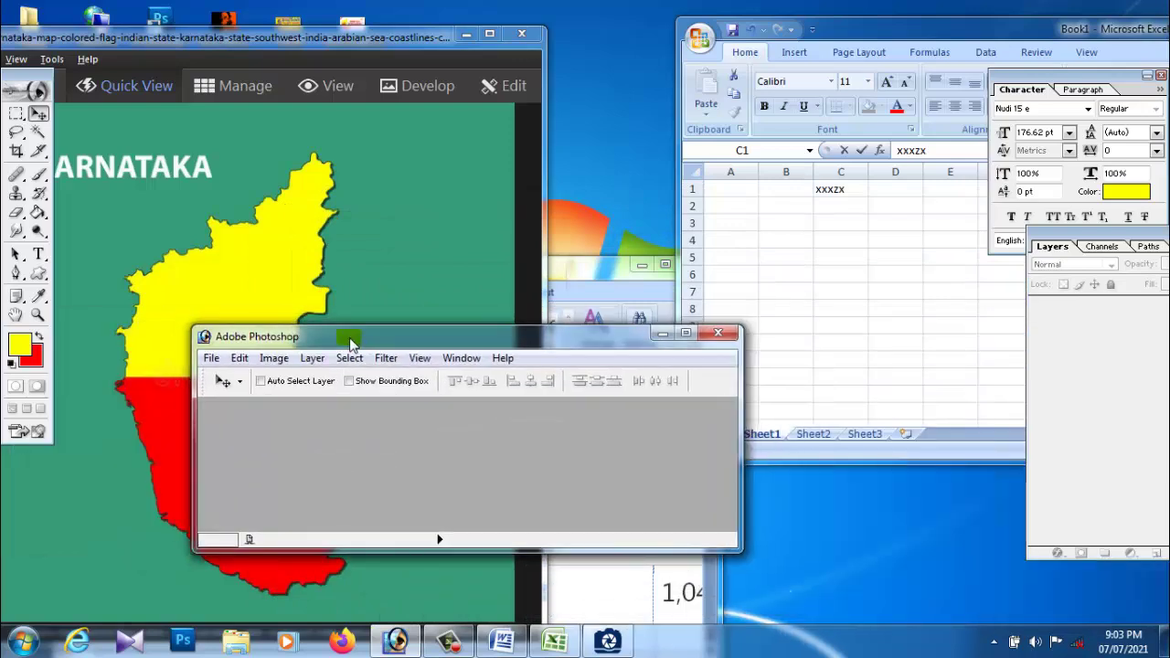
Switch between Excel, Word and the map viewer, leaving the map in front
left_click(890, 294)
left_click(631, 584)
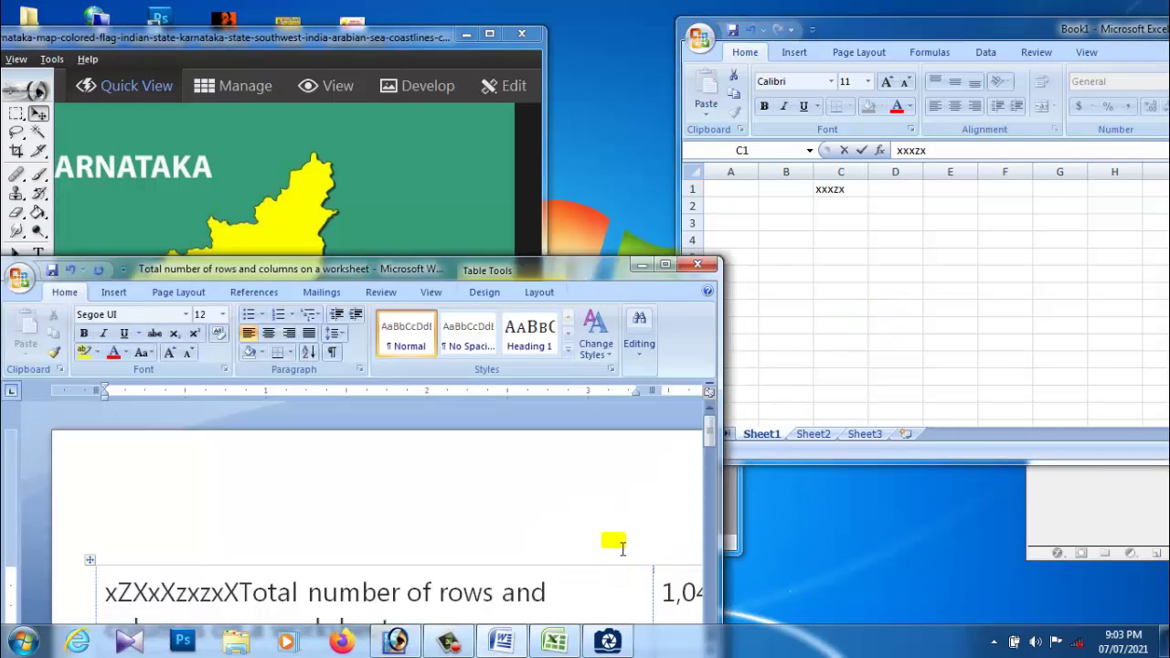
left_click(331, 196)
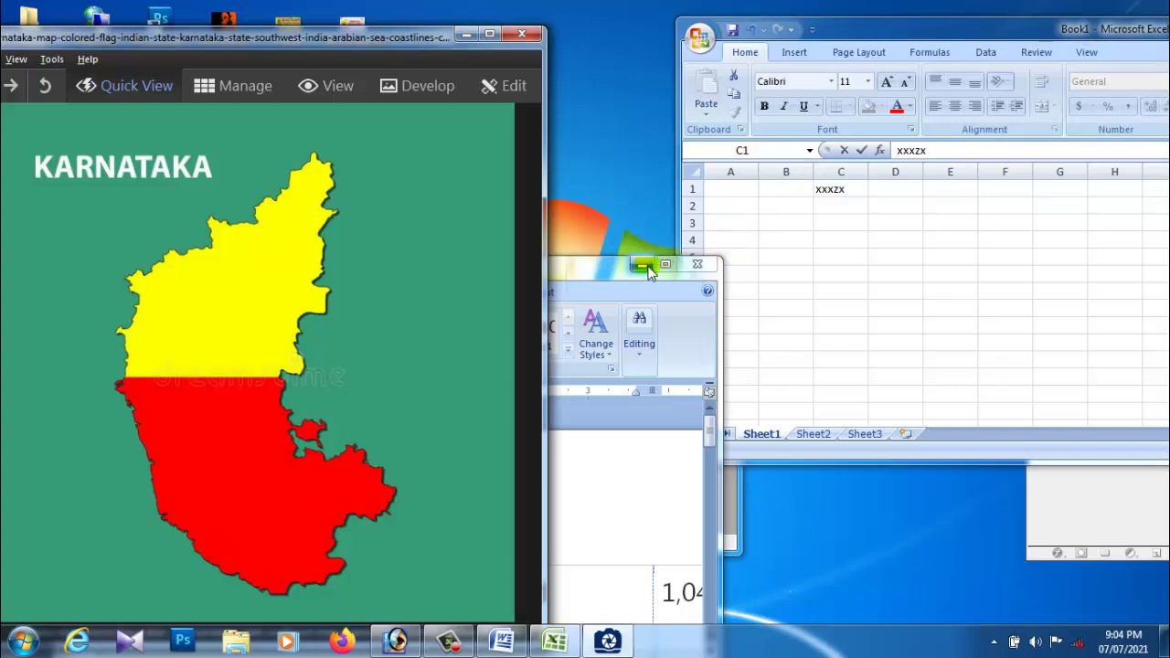
Close the Word document, the Karnataka map viewer and Photoshop
left_click(697, 271)
left_click(522, 34)
left_click_drag(590, 340, 402, 306)
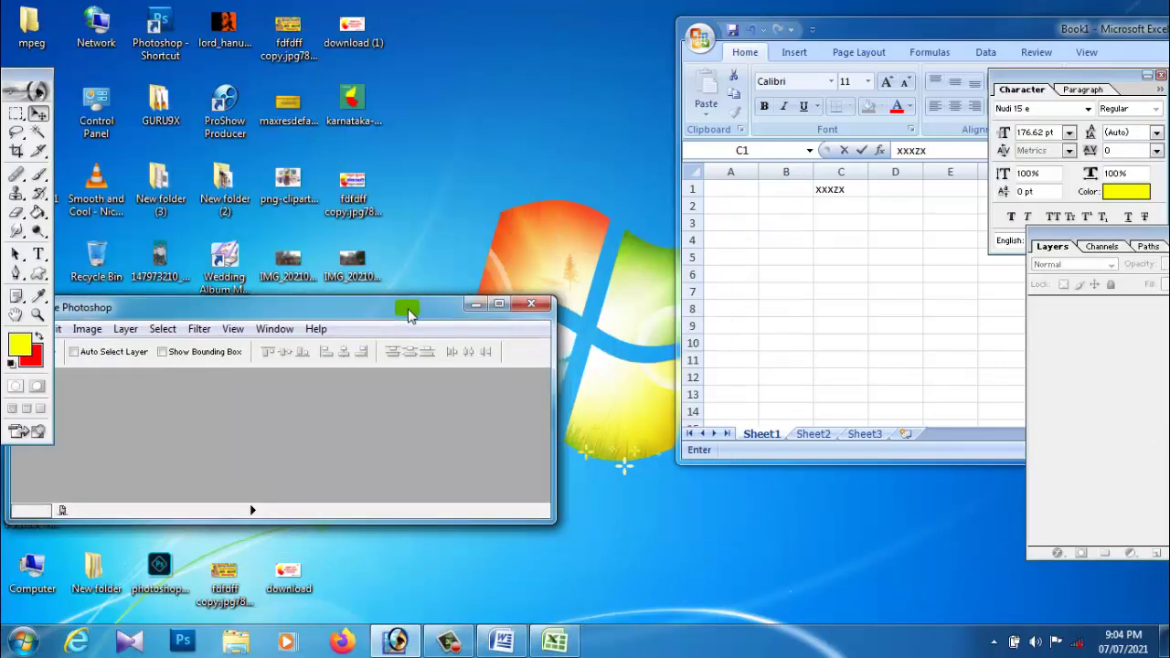
left_click(534, 306)
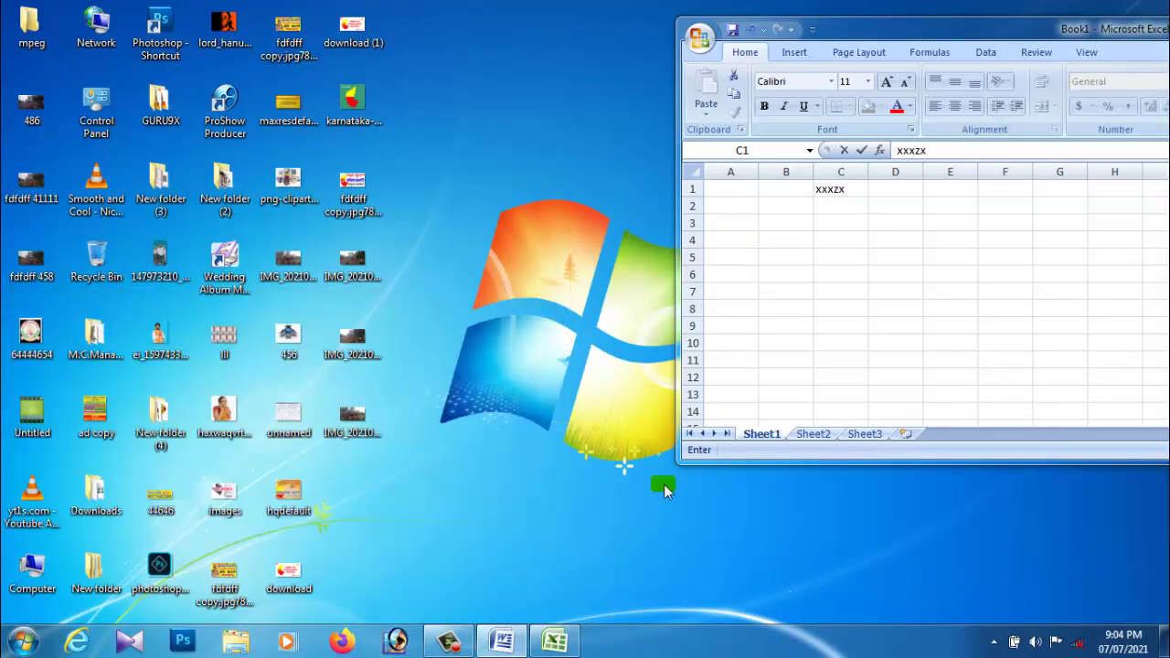
Turn Excel into a smaller floating window, select E6:F6, and move it up
mouse_move(864, 40)
left_mouse_down()
mouse_move(413, 88)
mouse_move(1169, 80)
left_mouse_up()
mouse_move(1022, 27)
left_mouse_down()
mouse_move(1131, 123)
mouse_move(637, 111)
left_mouse_up()
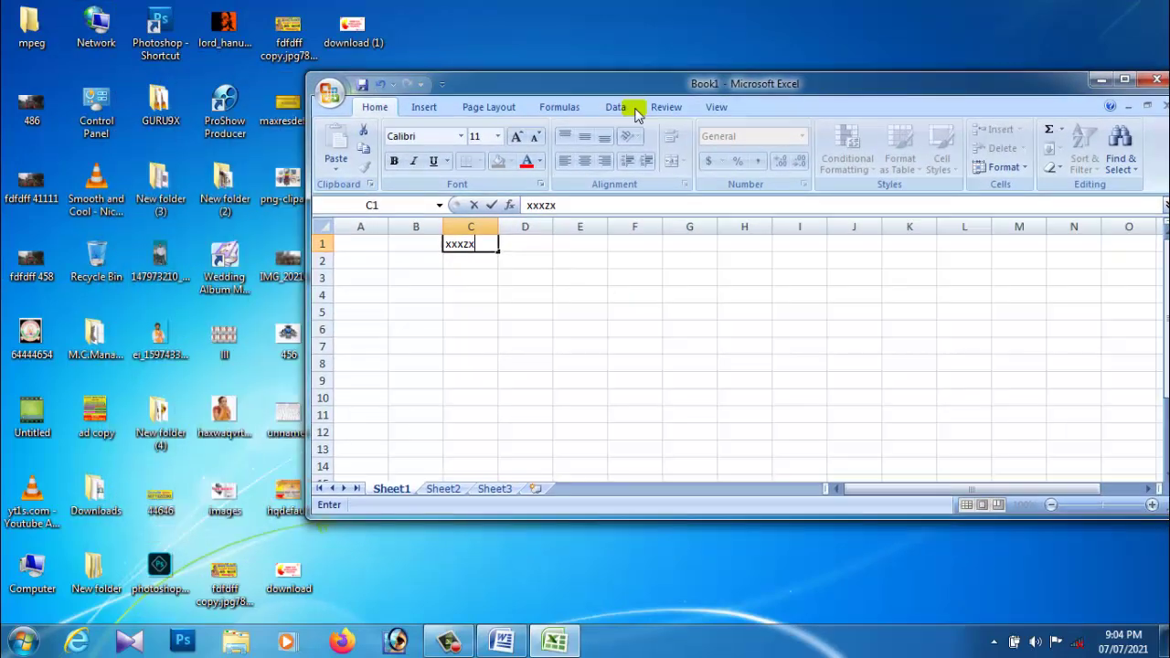
left_click_drag(627, 333, 598, 332)
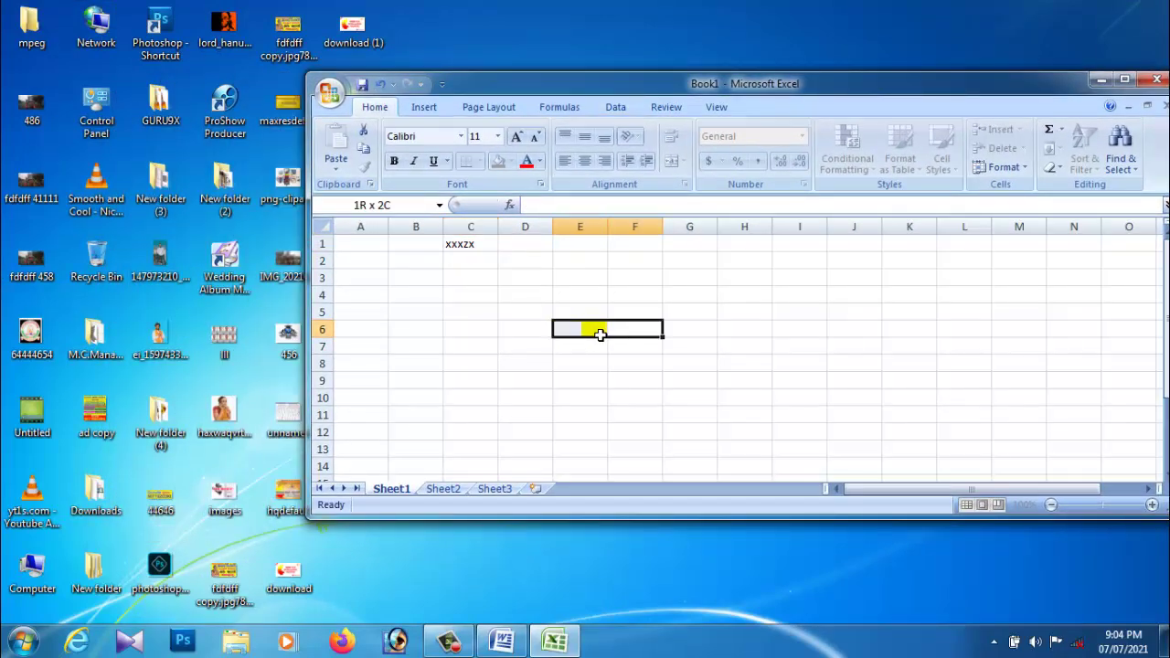
mouse_move(619, 81)
left_mouse_down()
mouse_move(643, 51)
mouse_move(473, 67)
left_mouse_up()
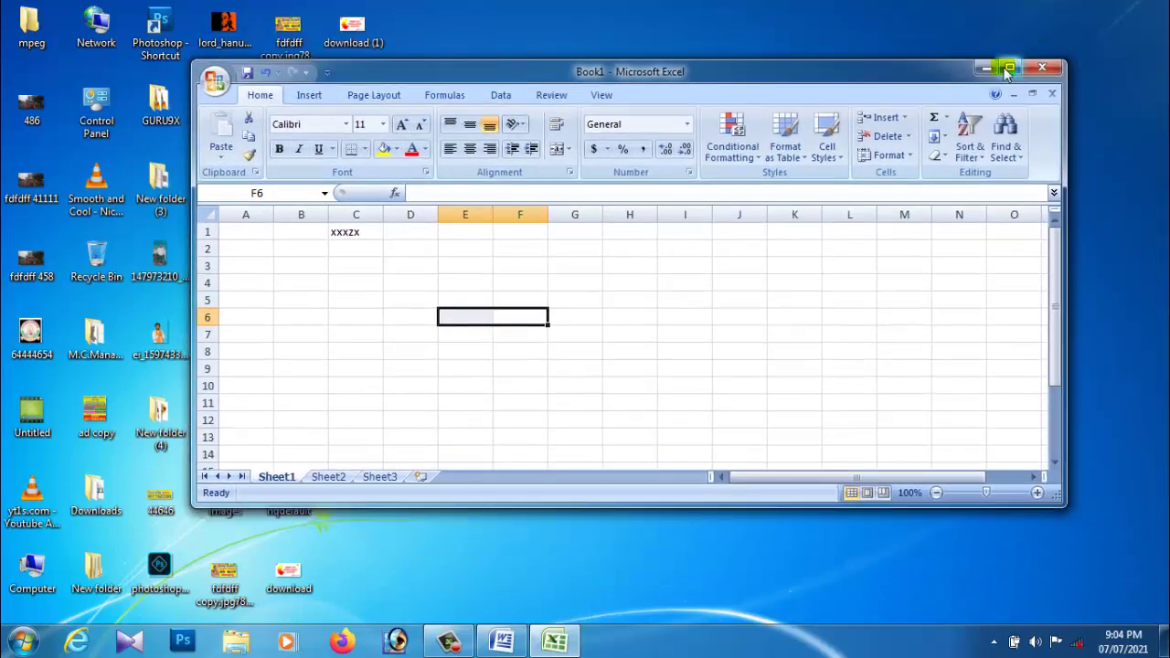
Maximize Excel and delete the stray 'xxxzx' text from cell C1
left_click(1008, 69)
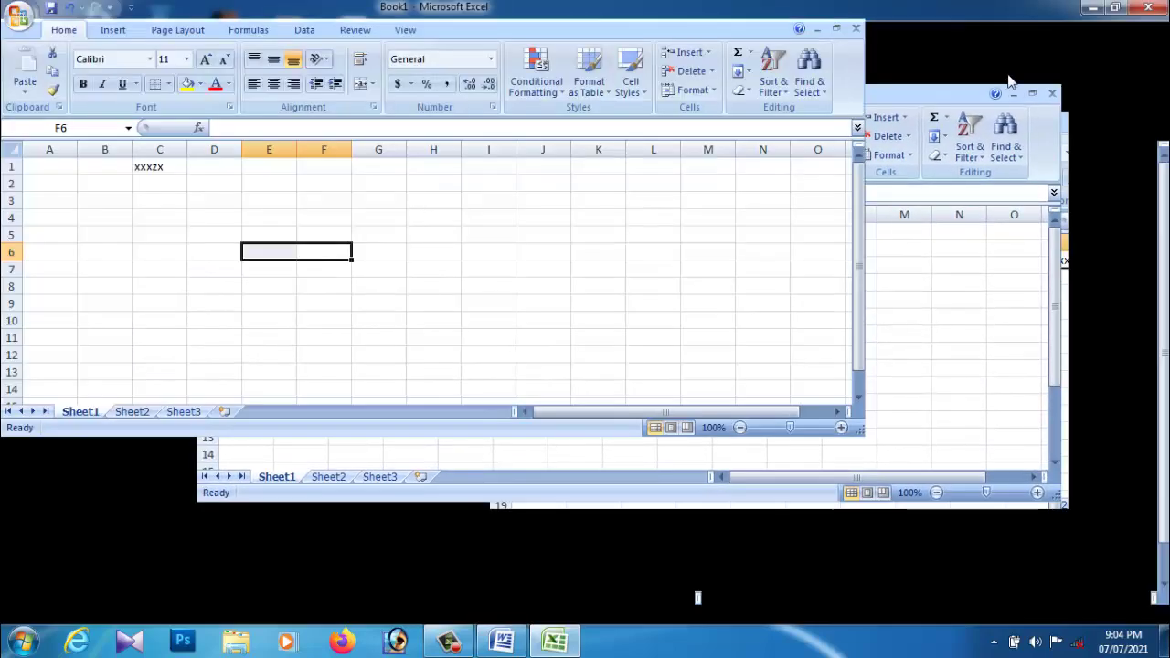
left_click(274, 205)
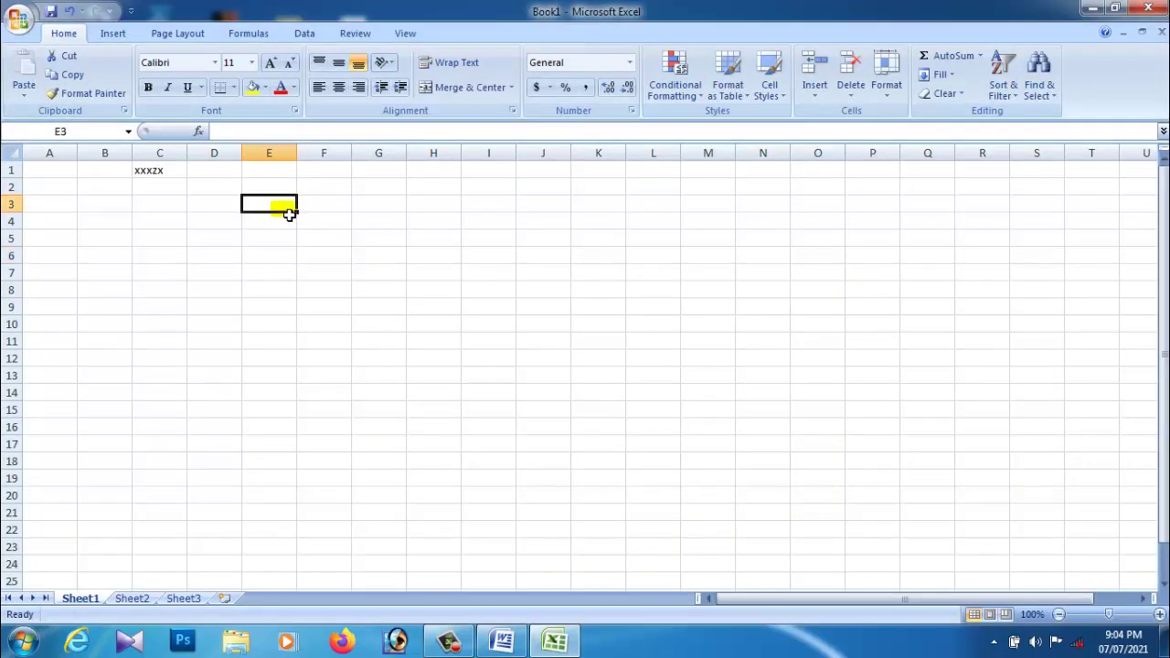
double_click(161, 171)
left_click_drag(173, 171, 96, 180)
key("Delete")
left_click(176, 273)
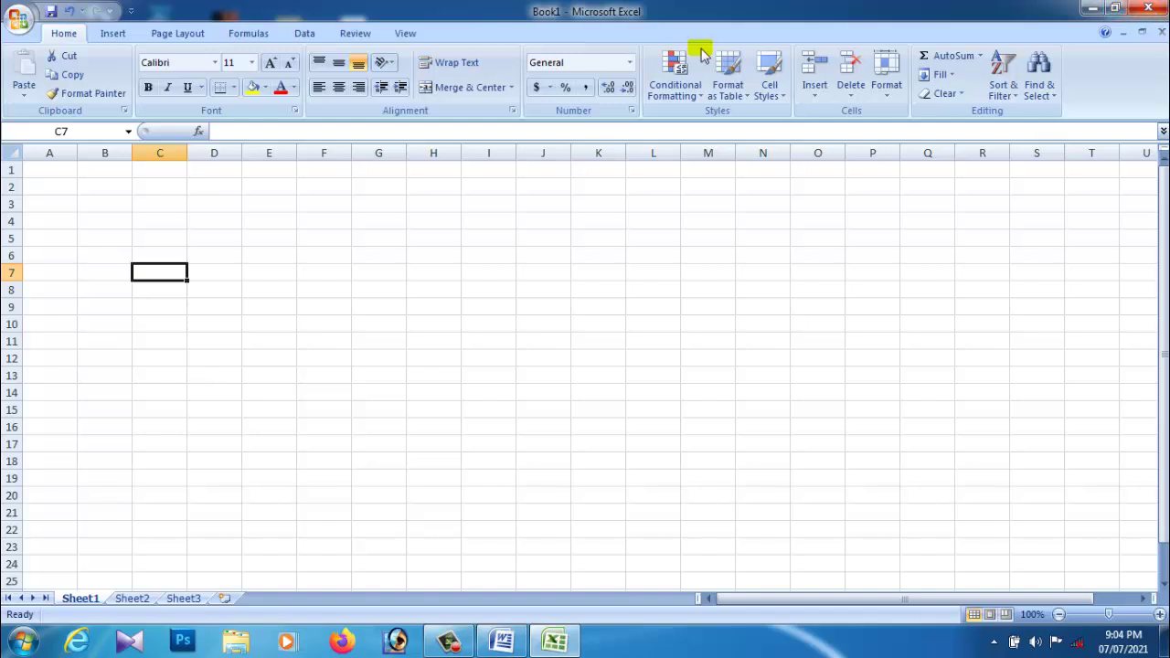
Select cells B2, C2 and E2 on the now-empty sheet
left_click(100, 189)
left_click(176, 195)
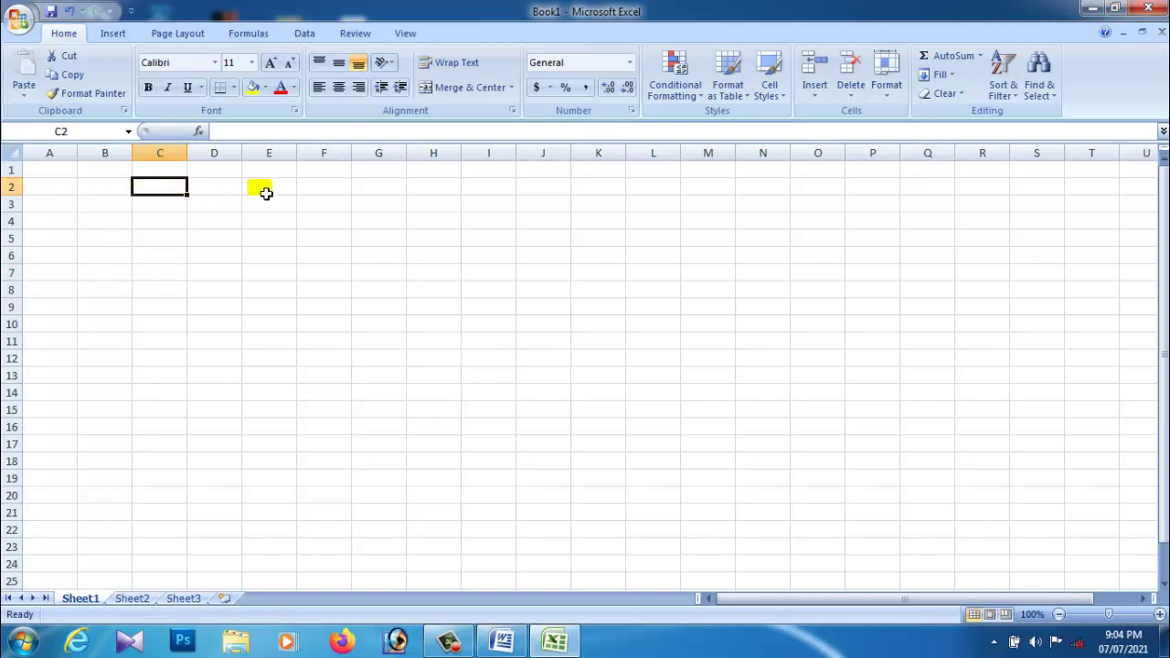
left_click(276, 199)
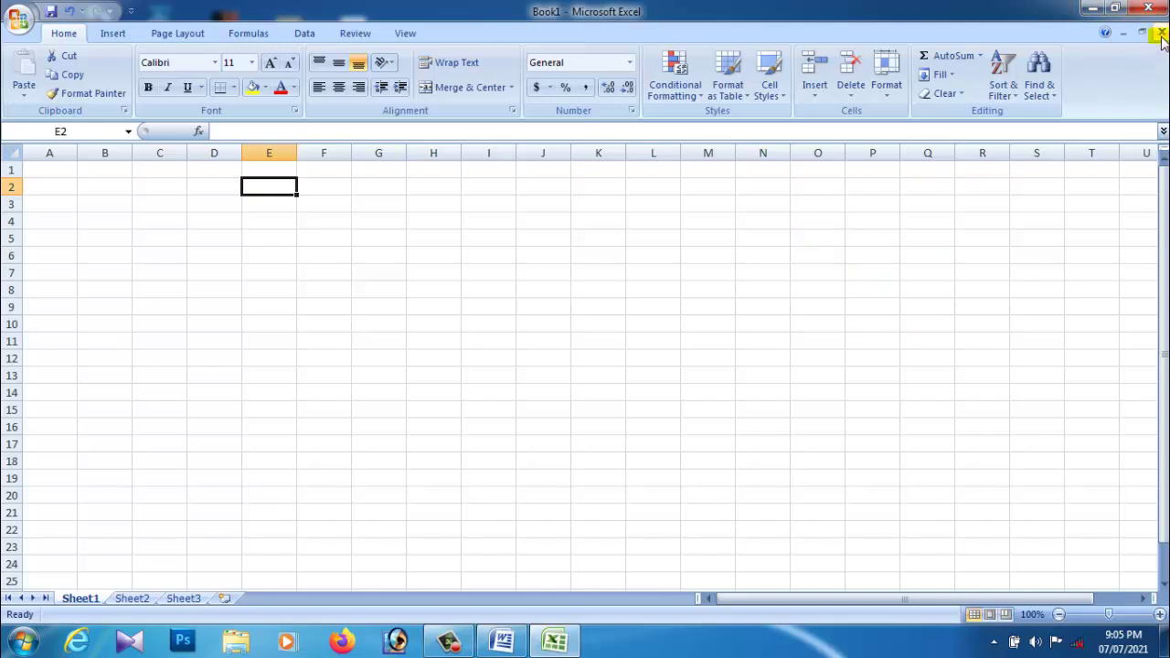
Close Book1 without saving and create a blank Book2 via Office button > New
left_click(1161, 32)
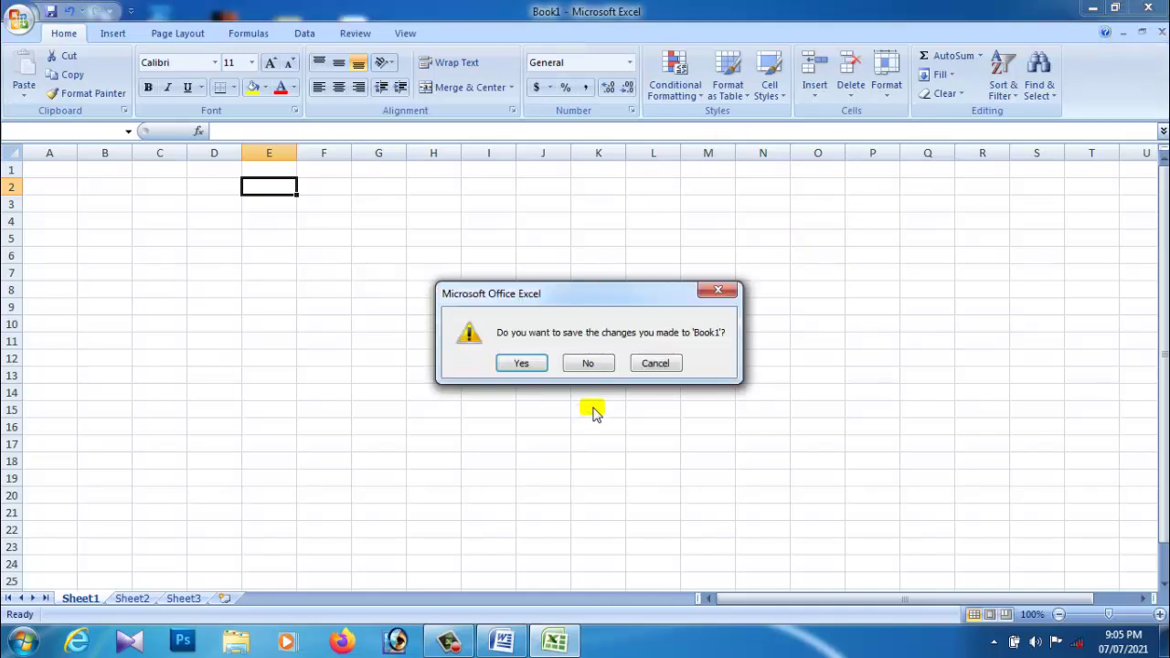
left_click(588, 364)
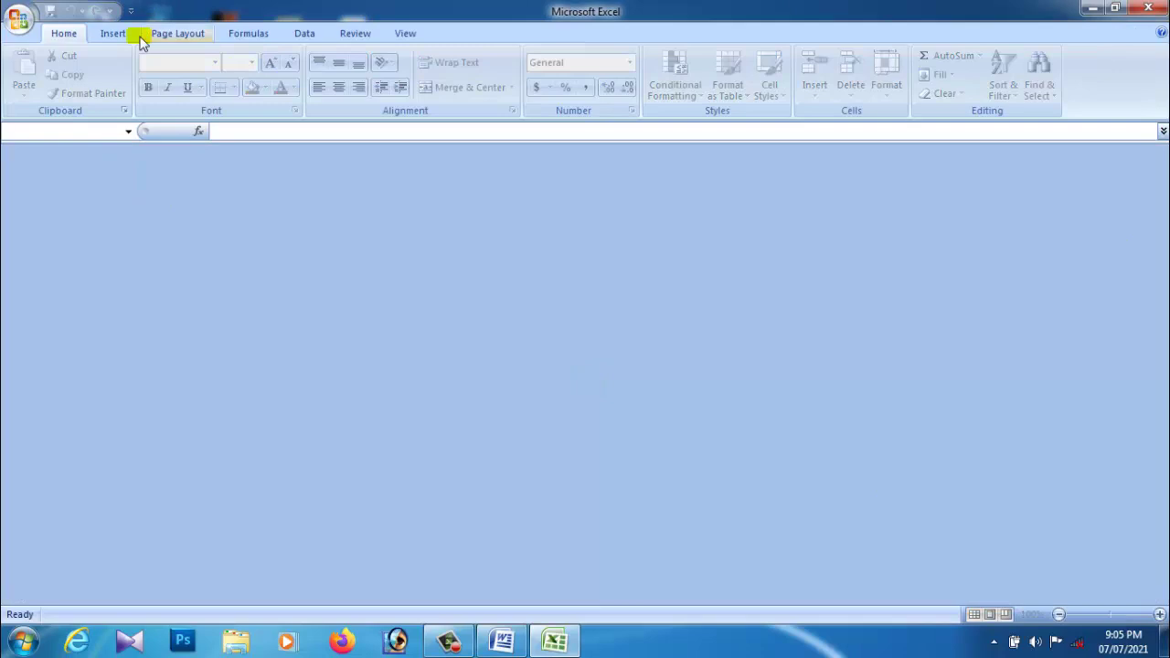
left_click(16, 21)
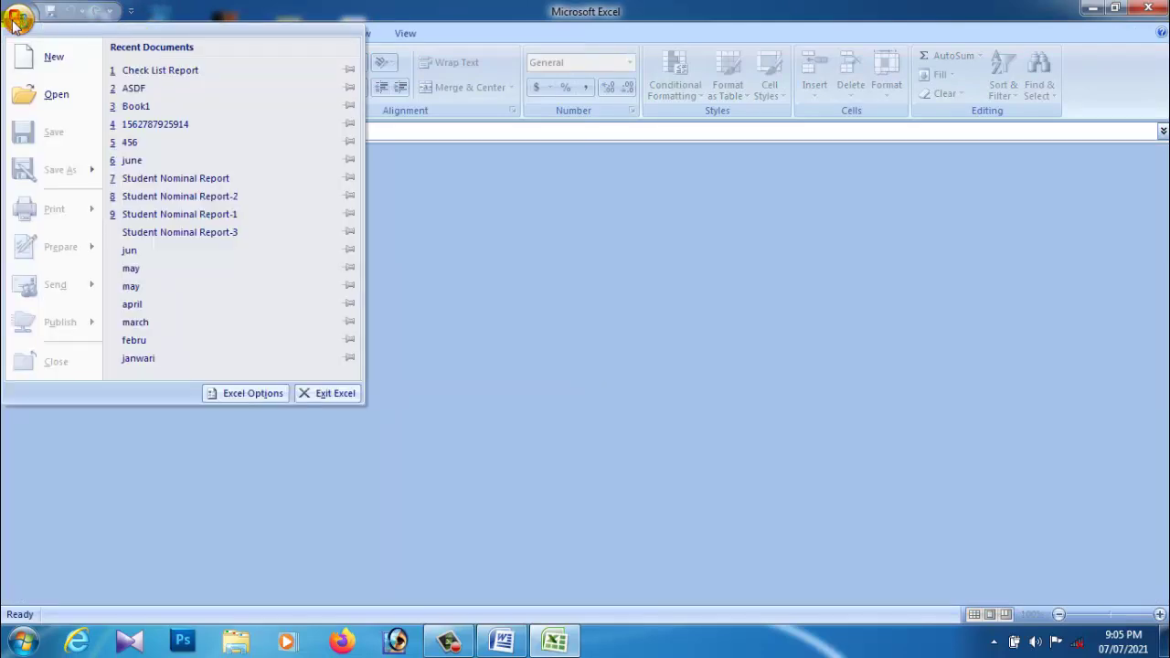
left_click(49, 58)
left_click(944, 553)
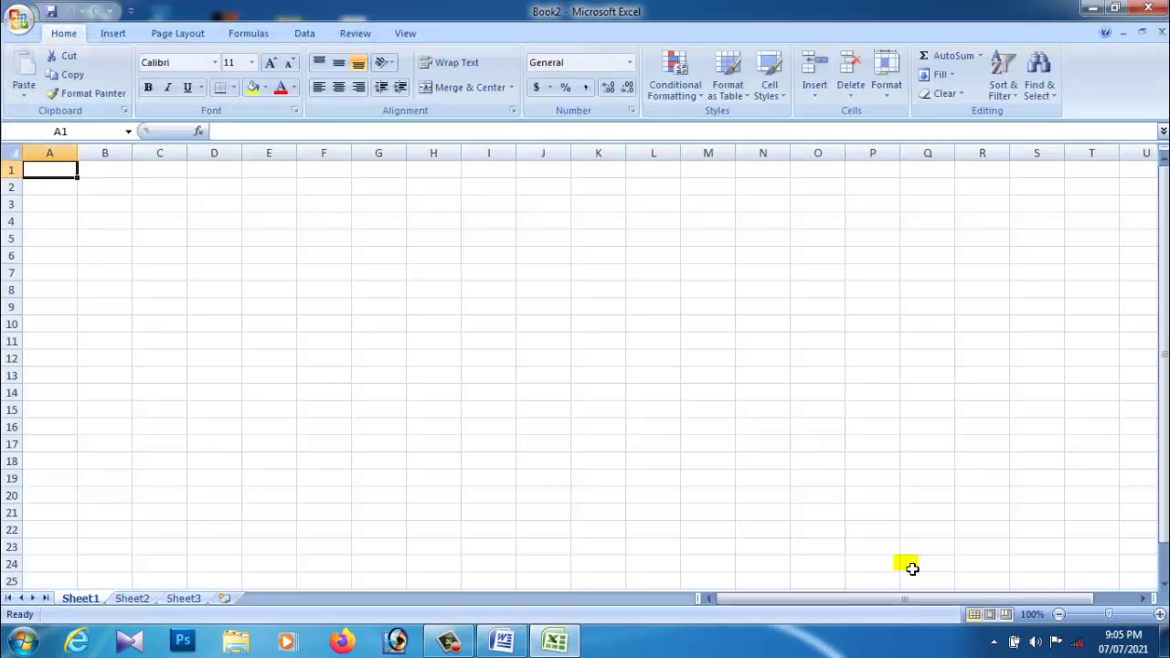
left_click(1123, 35)
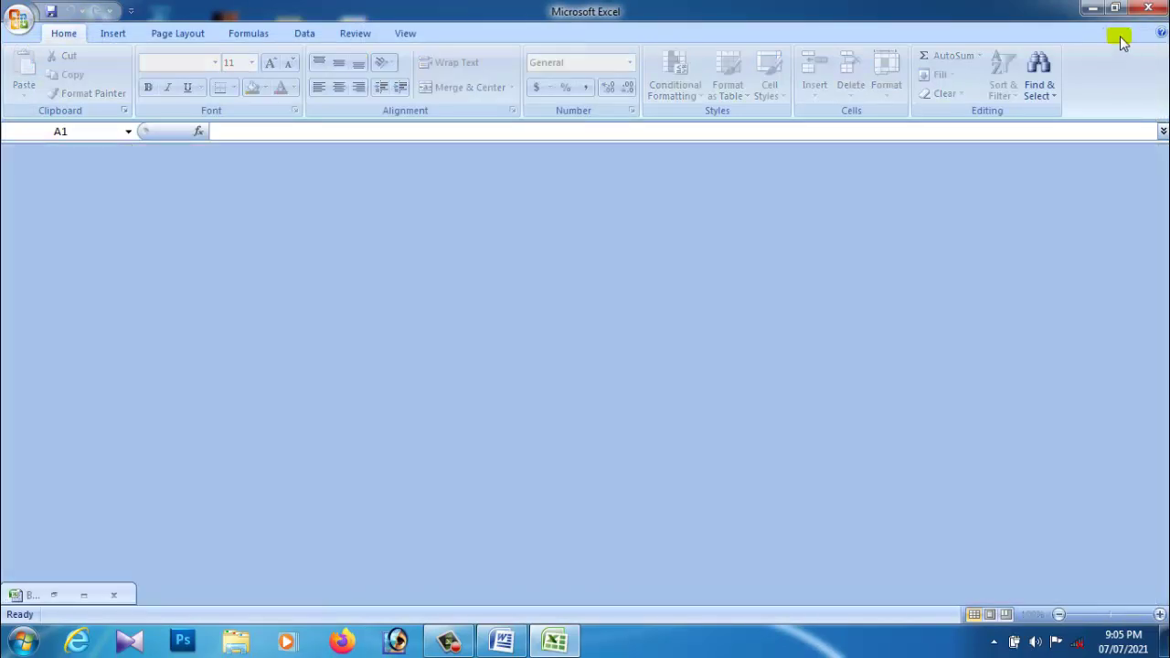
left_click(84, 598)
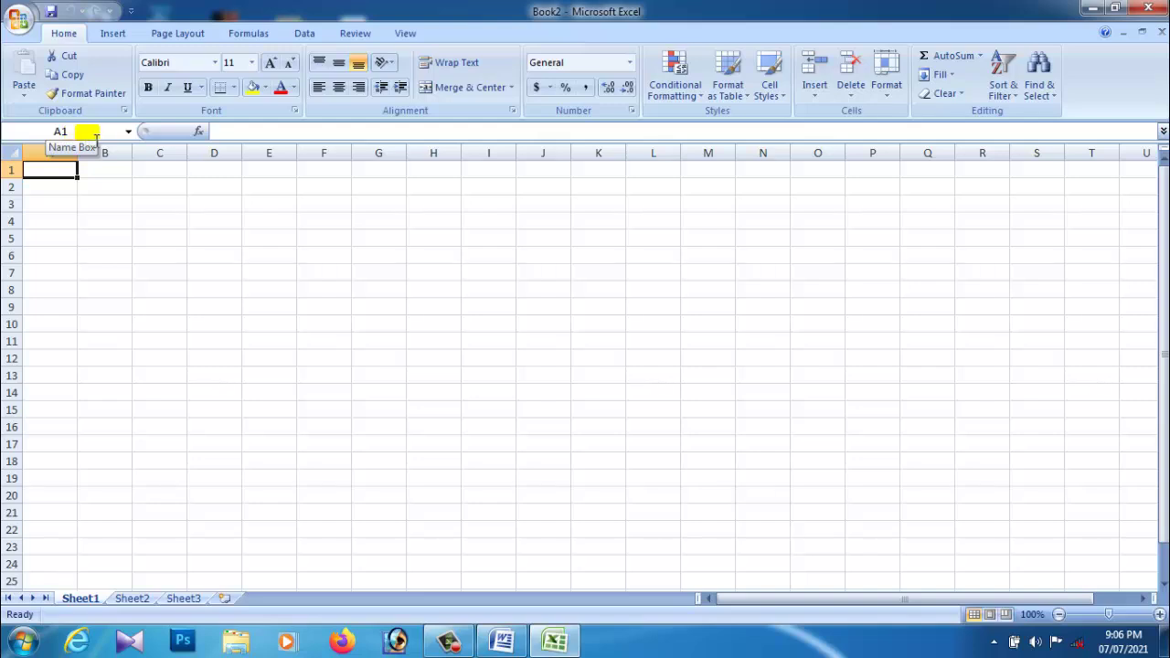
left_click(104, 134)
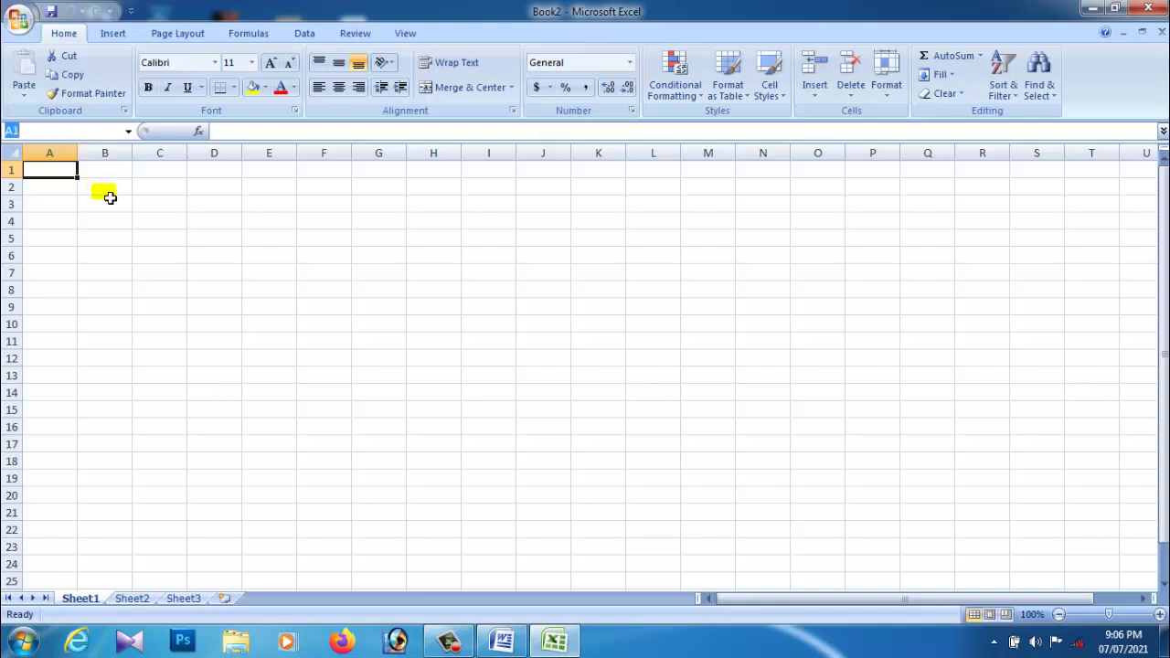
left_click(116, 212)
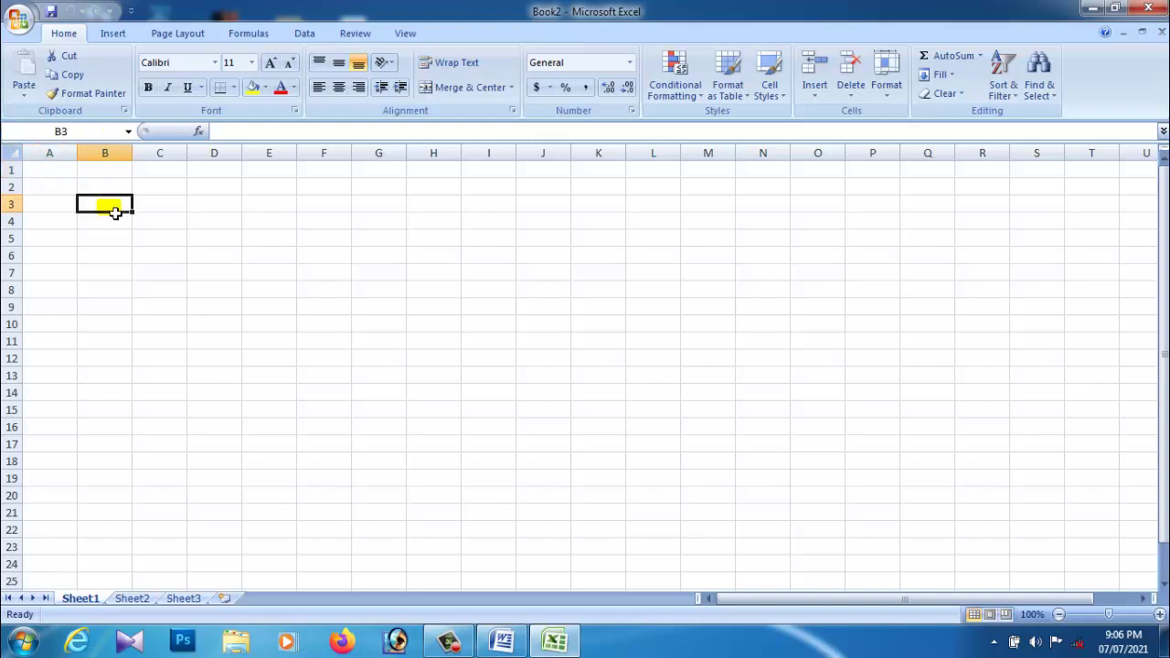
left_click(100, 137)
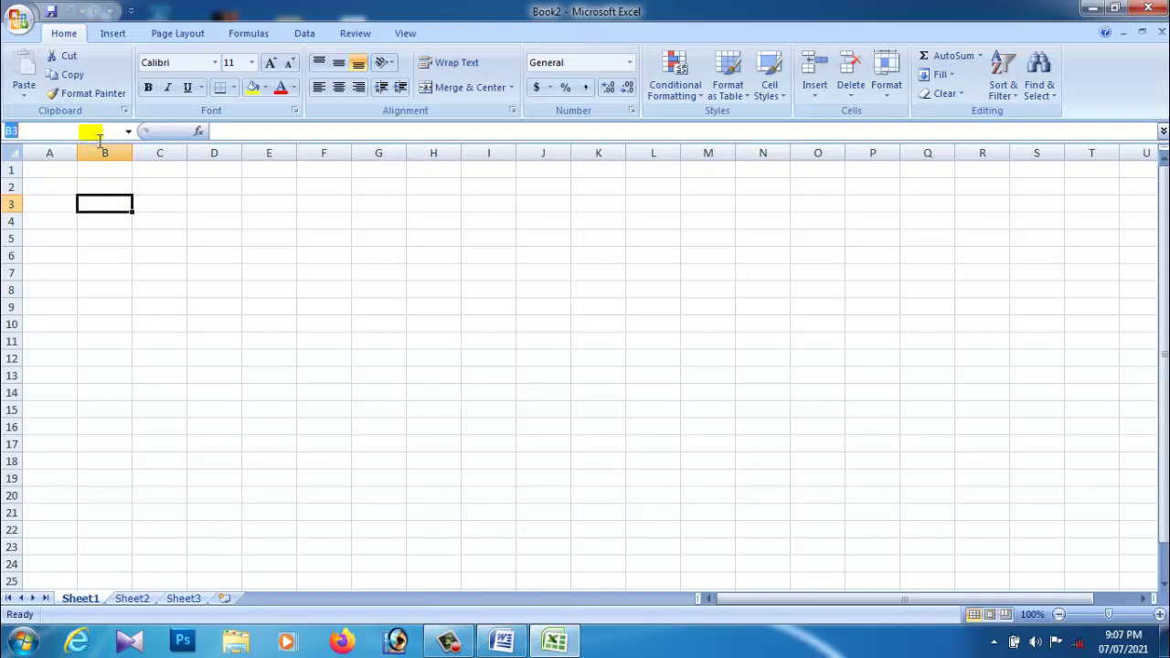
key("Return")
left_click(530, 291)
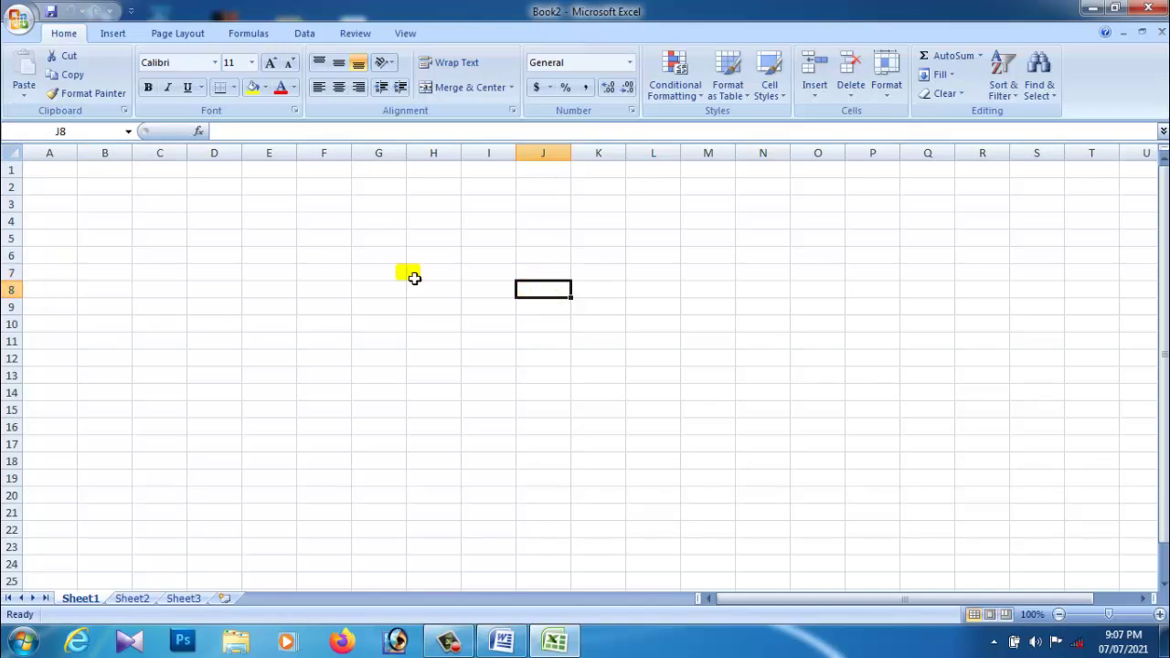
left_click(11, 290)
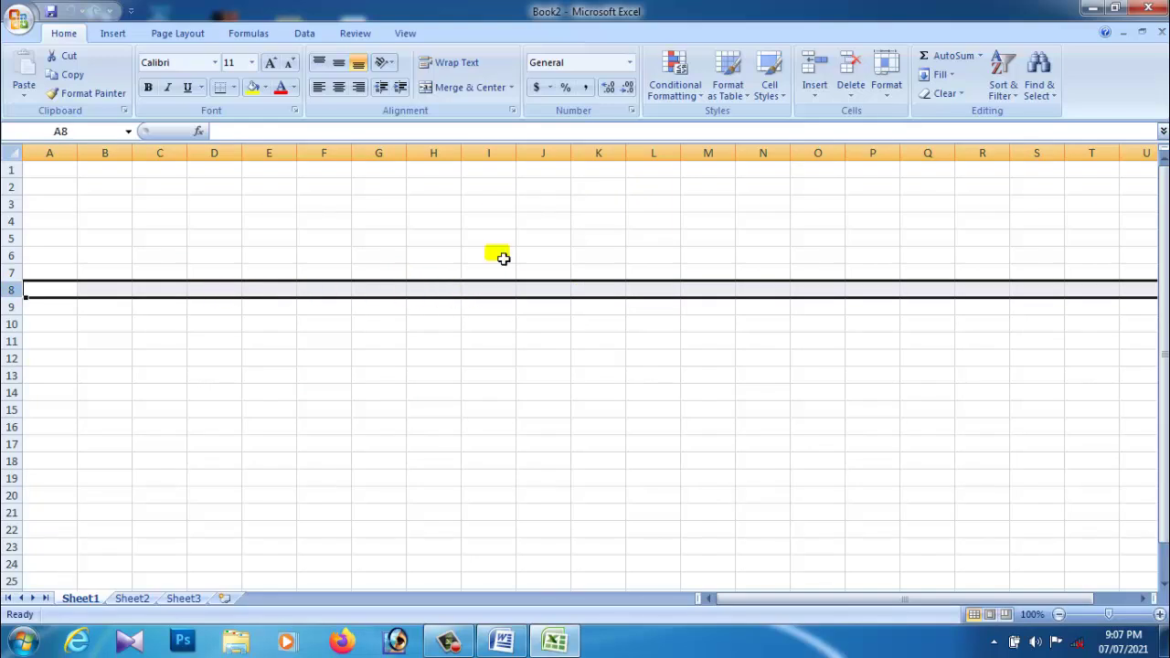
left_click(497, 176)
left_click_drag(496, 176, 497, 498)
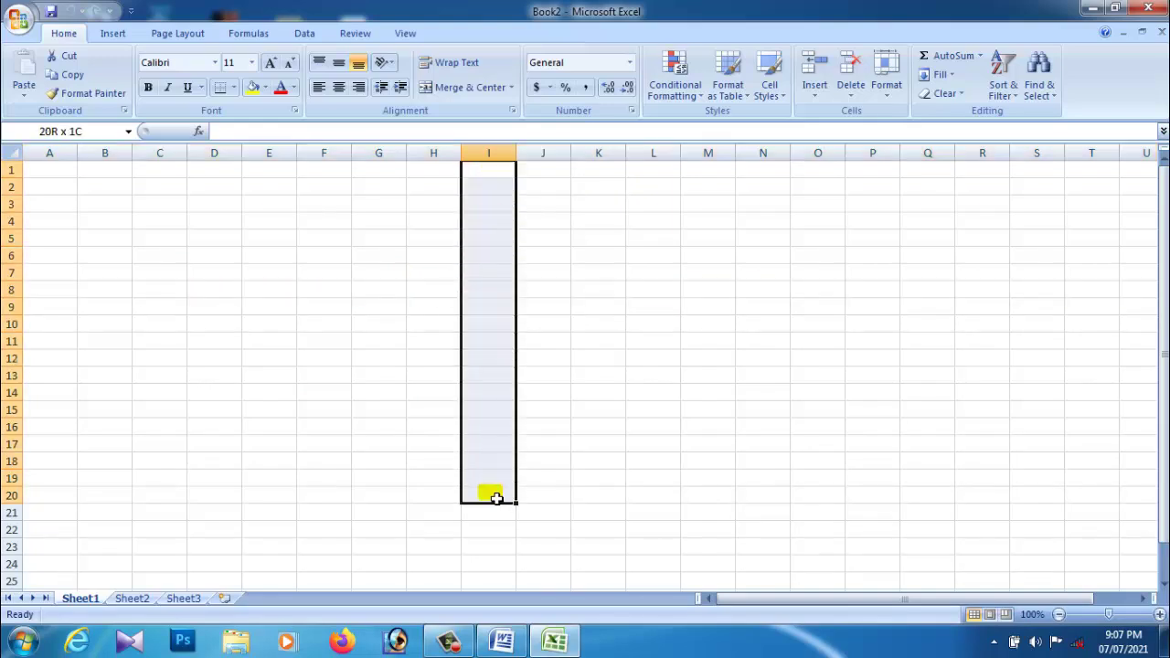
left_click(485, 308)
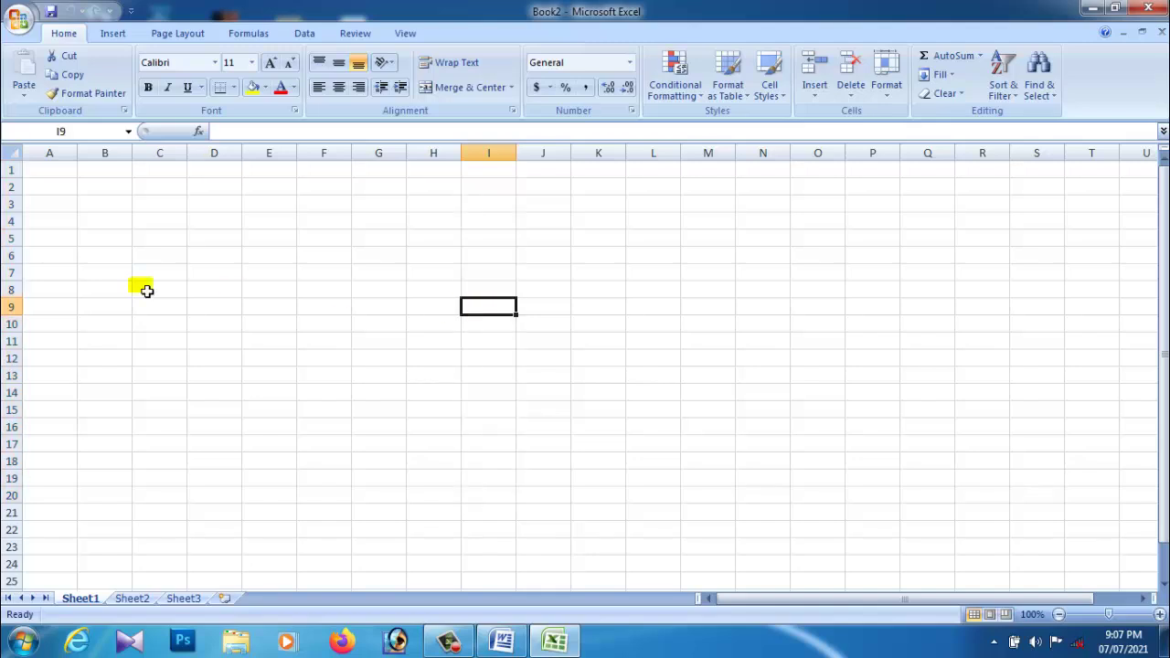
left_click_drag(32, 310, 424, 315)
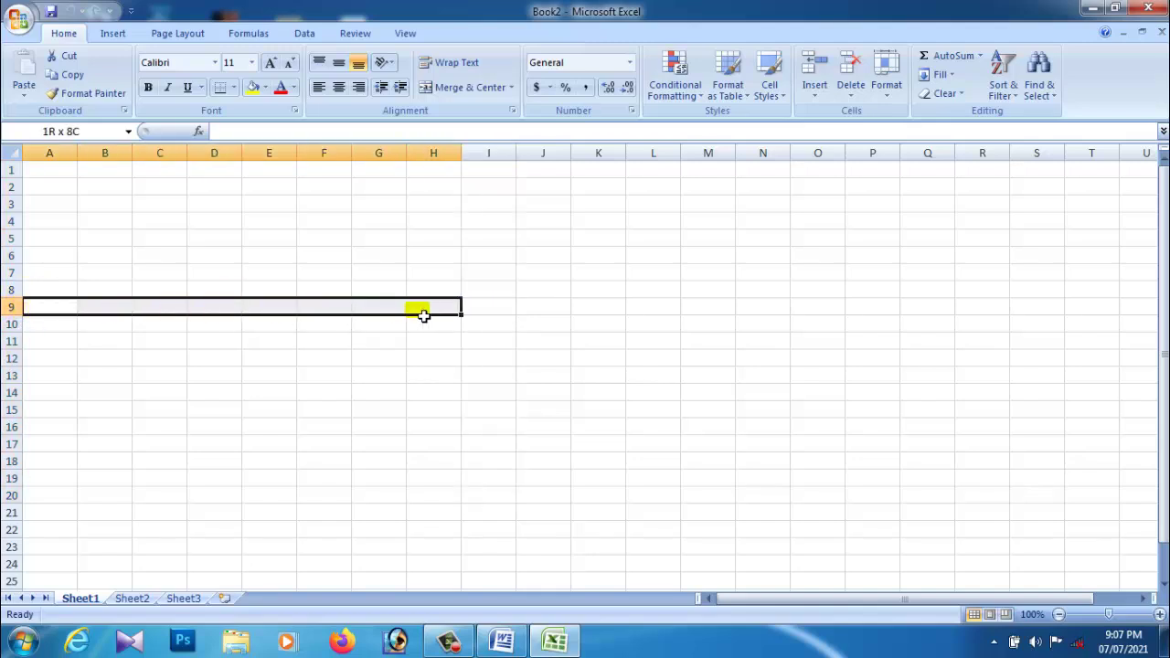
left_click(377, 308)
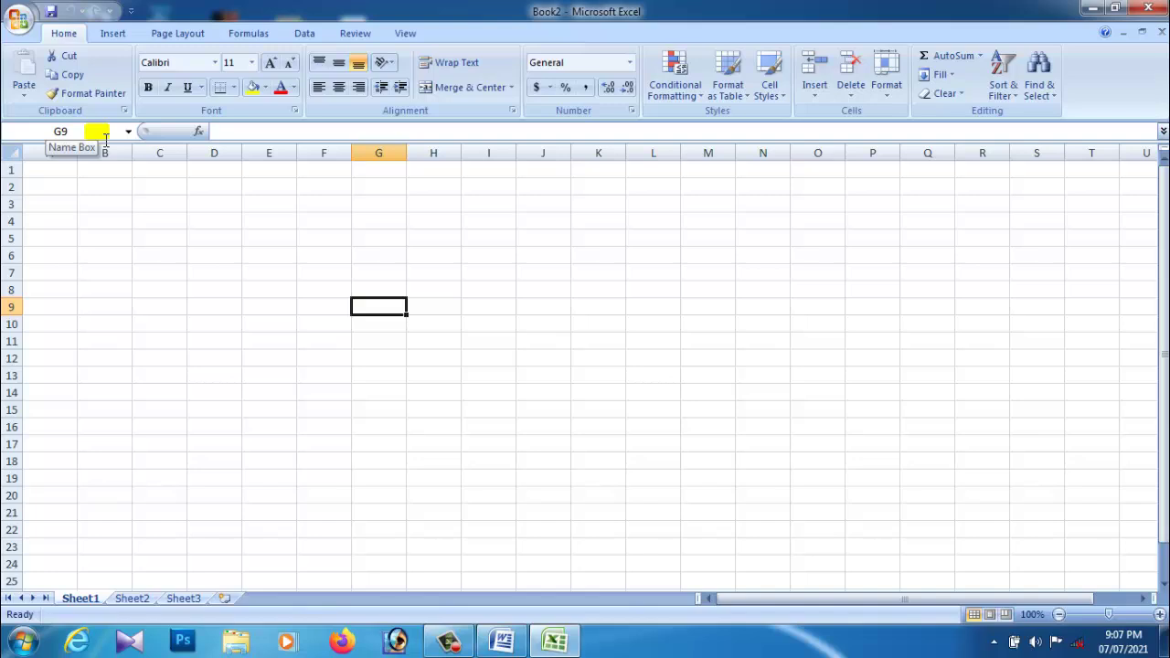
left_click(257, 135)
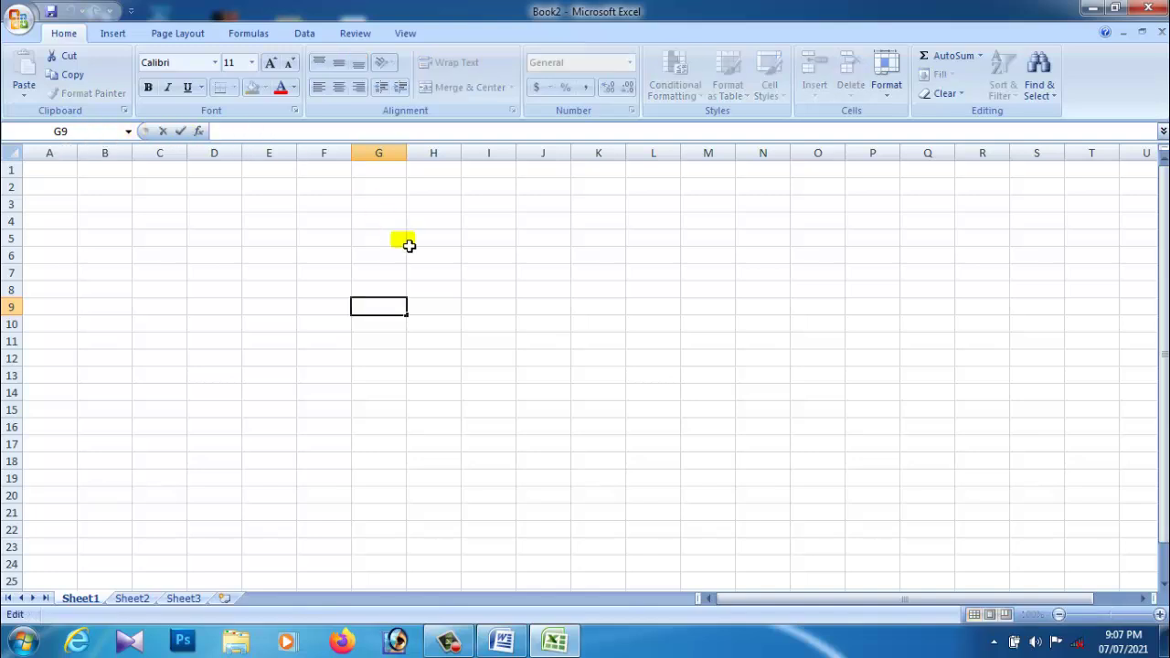
left_click(391, 225)
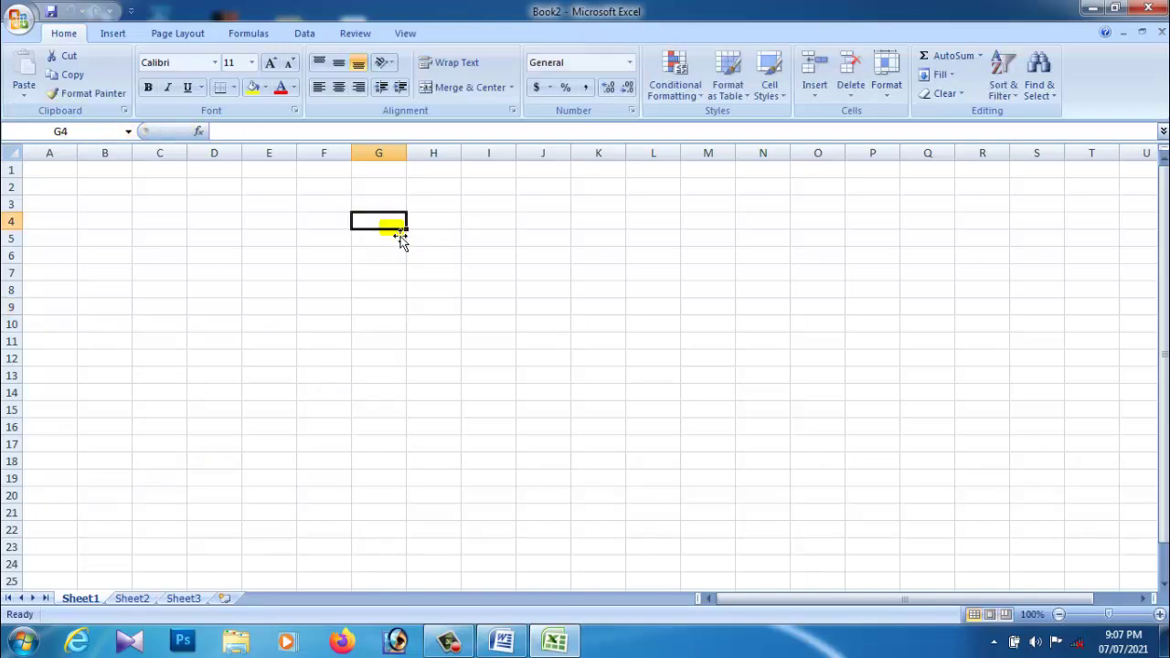
left_click(453, 238)
left_click(272, 137)
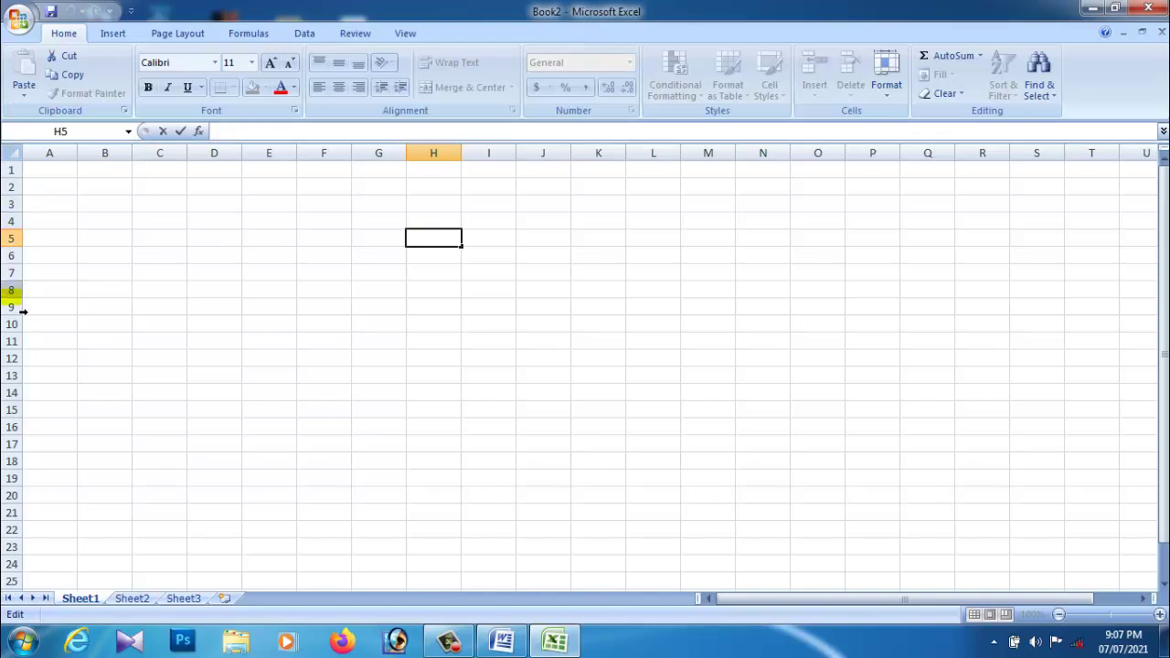
left_click(20, 258)
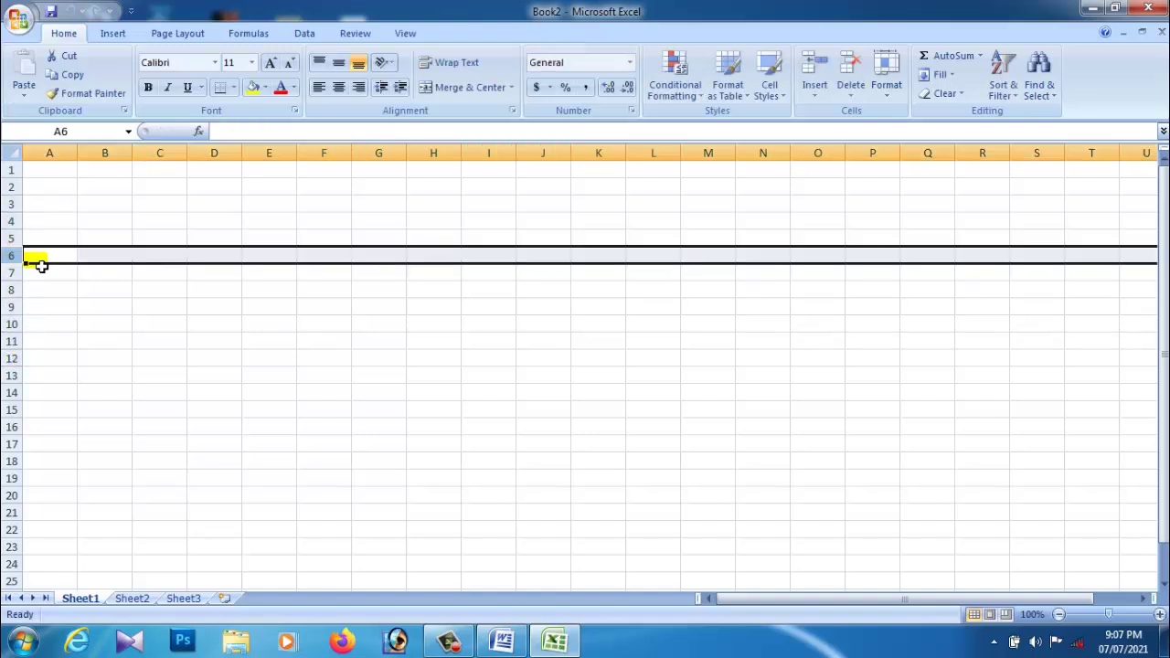
left_click(39, 260)
left_click(194, 289)
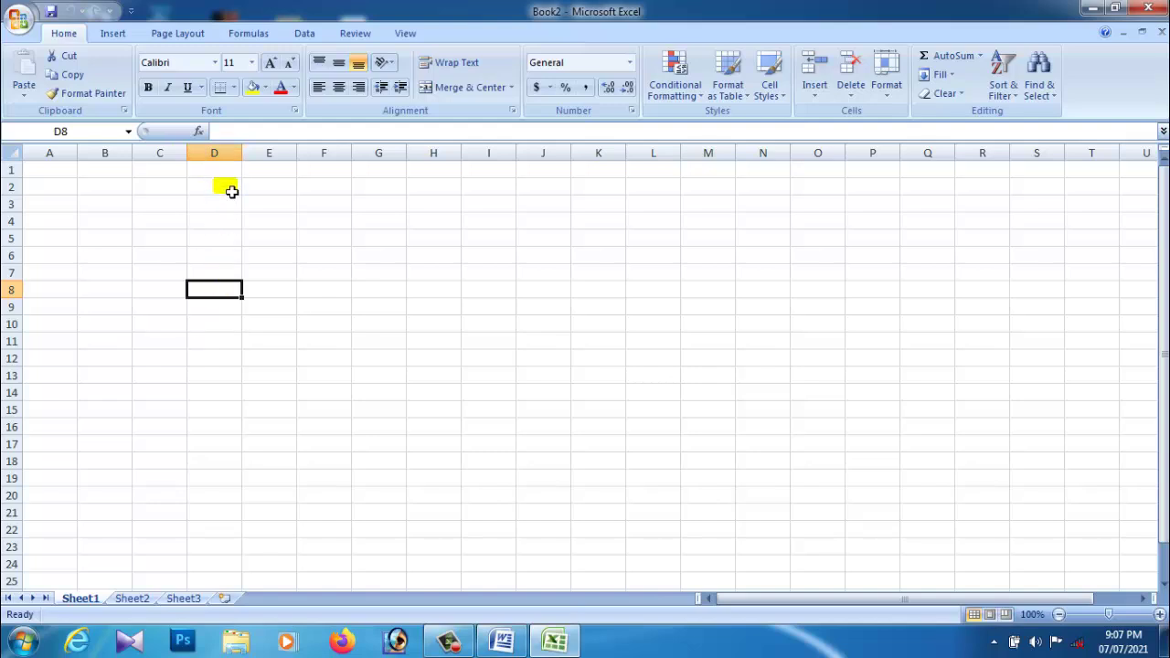
left_click(224, 157)
left_click_drag(61, 305, 273, 302)
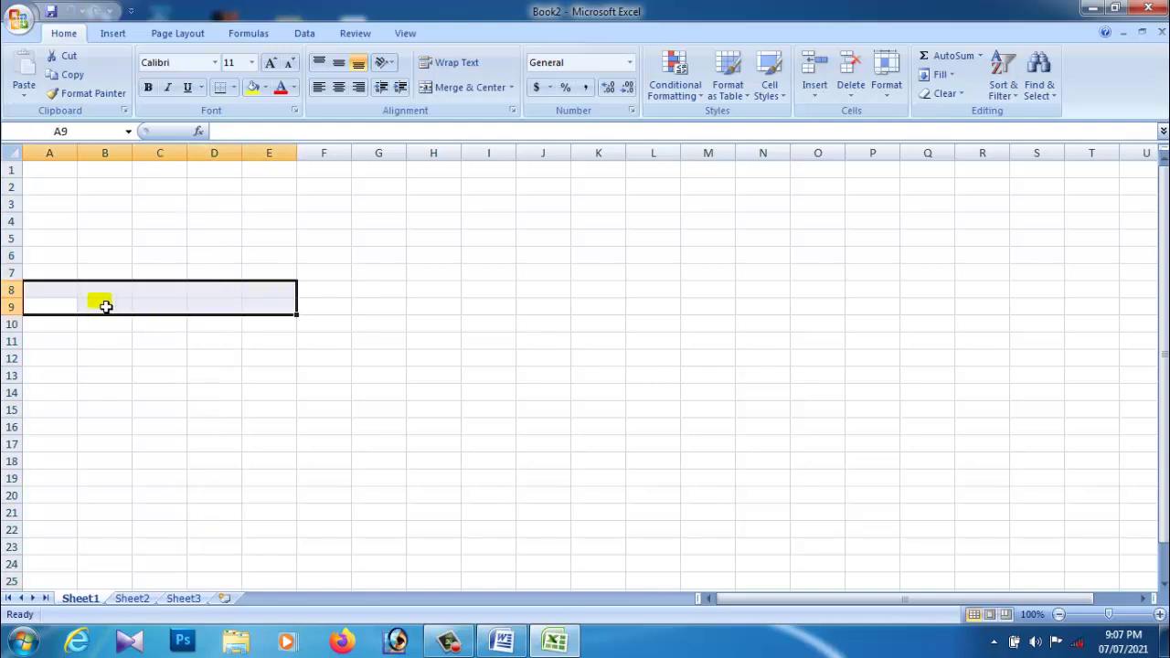
mouse_move(214, 171)
left_mouse_down()
mouse_move(113, 287)
mouse_move(210, 285)
left_mouse_up()
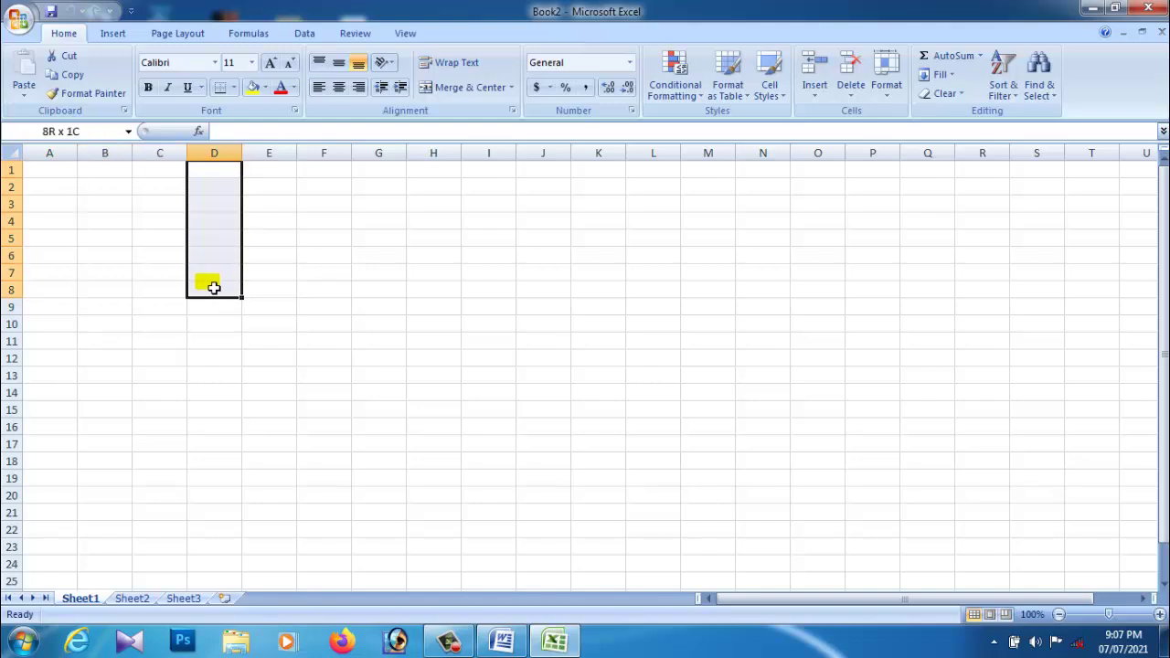
left_click_drag(64, 290, 229, 289)
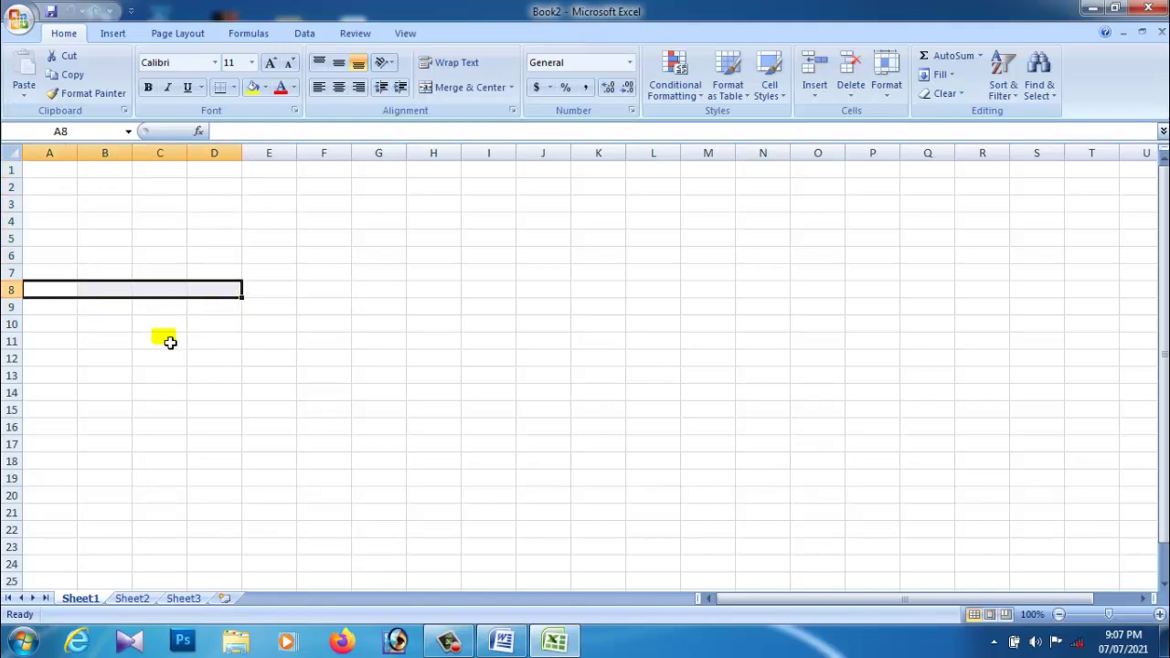
left_click(70, 293)
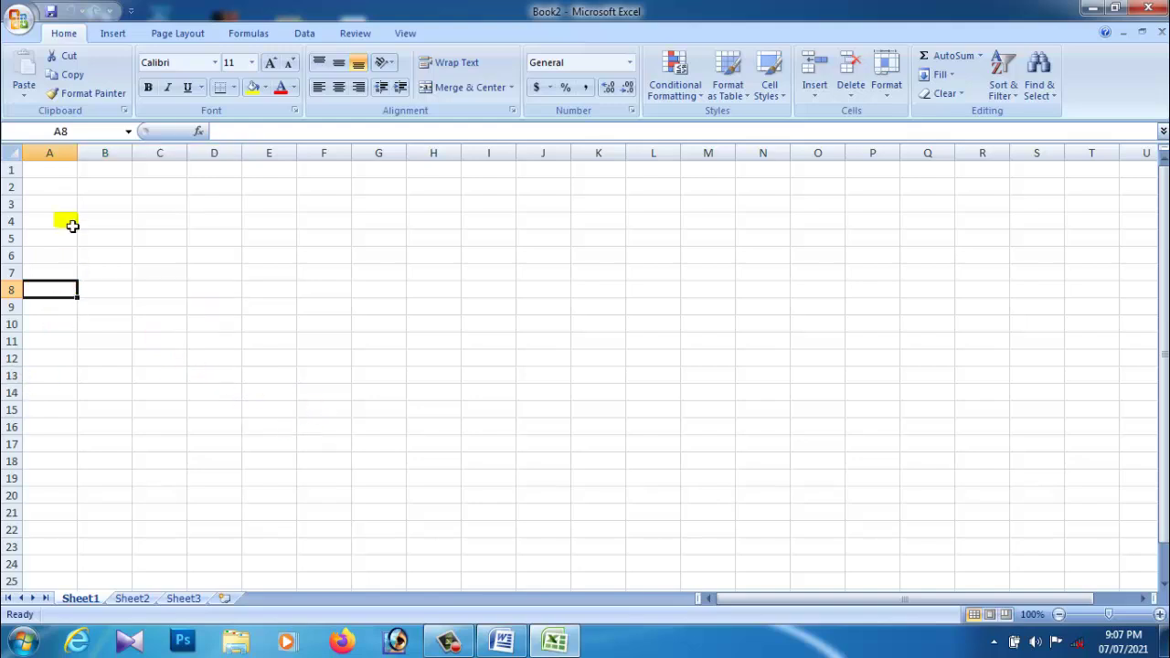
left_click_drag(66, 189, 1020, 190)
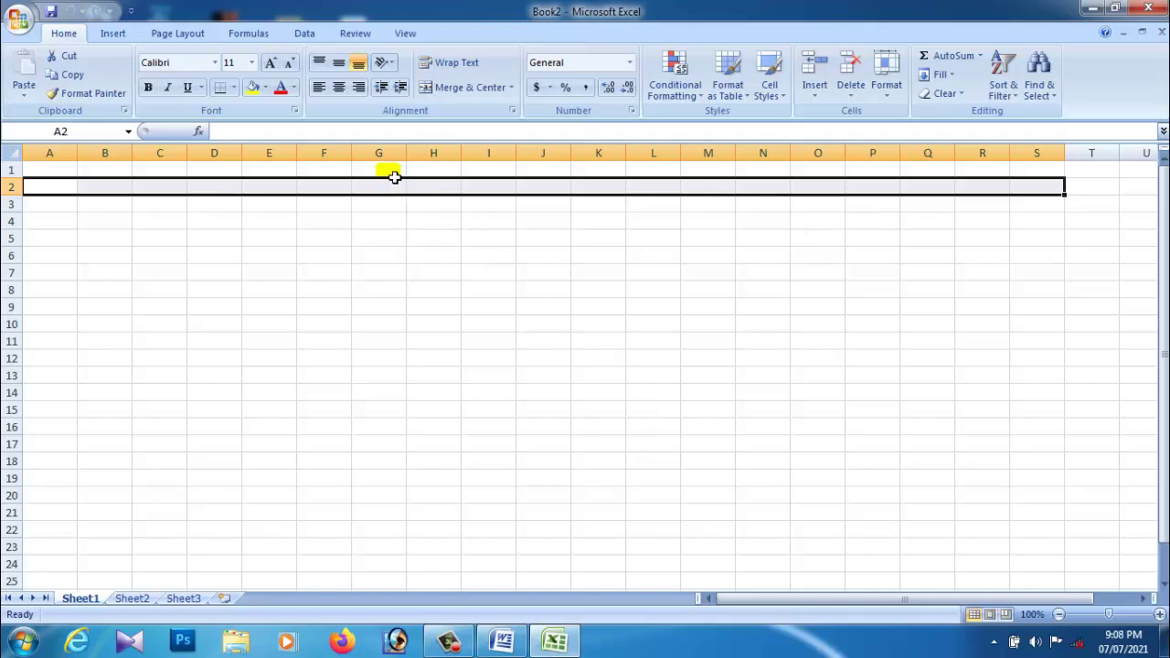
left_click_drag(394, 177, 391, 402)
left_click_drag(170, 259, 794, 257)
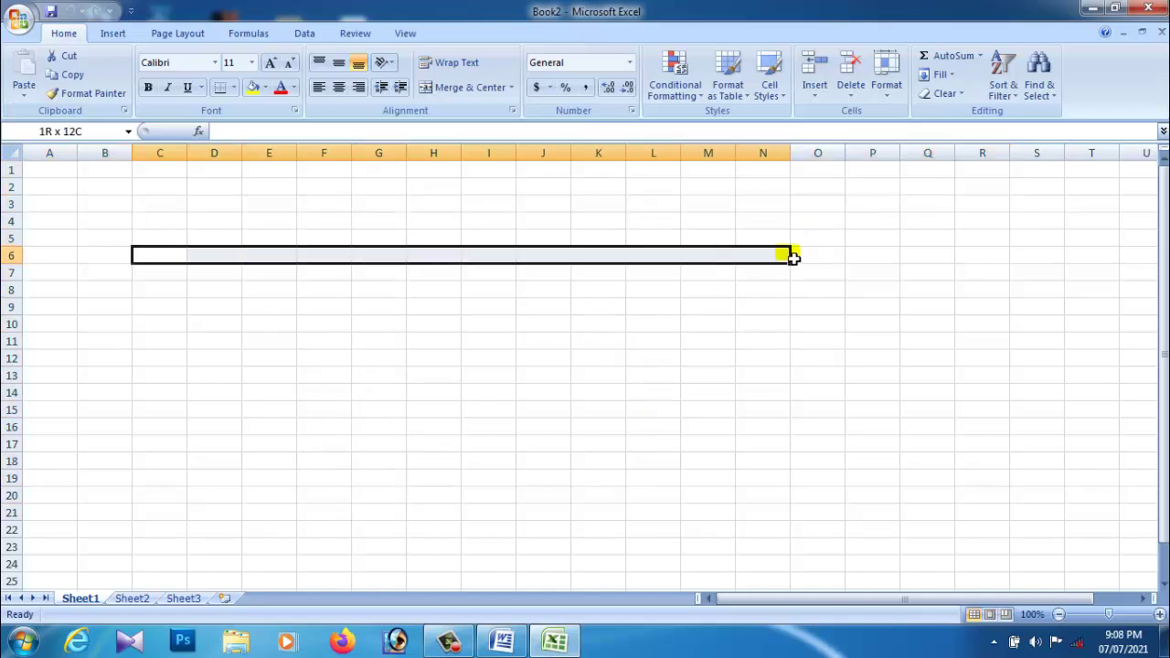
left_click_drag(435, 172, 439, 502)
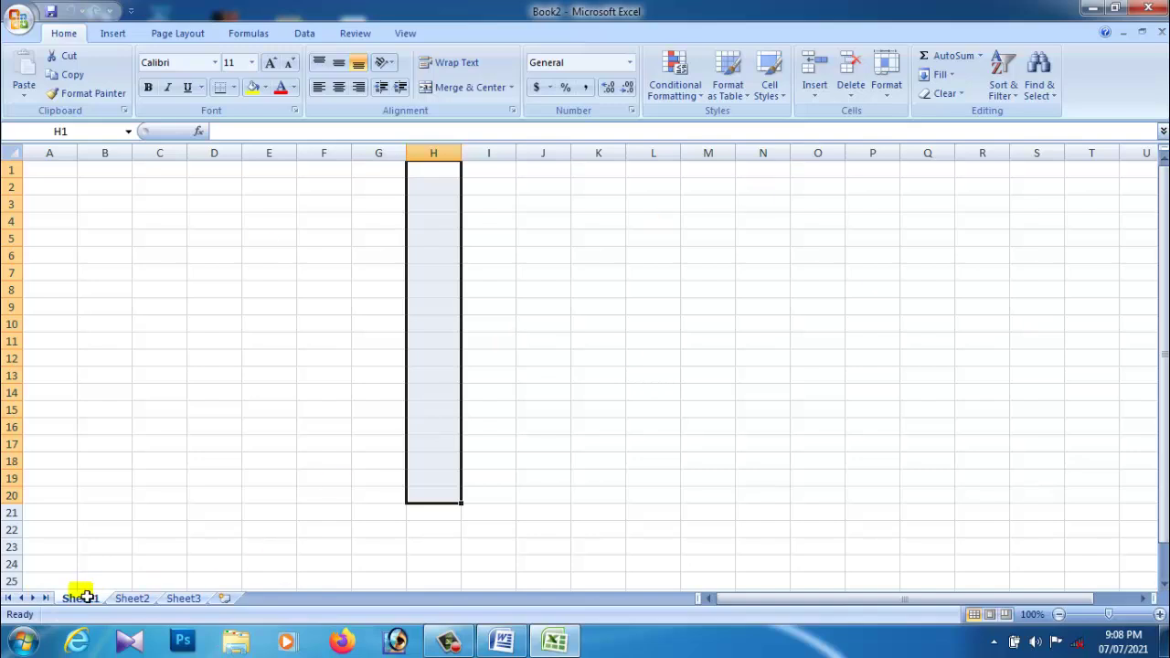
left_click(37, 585)
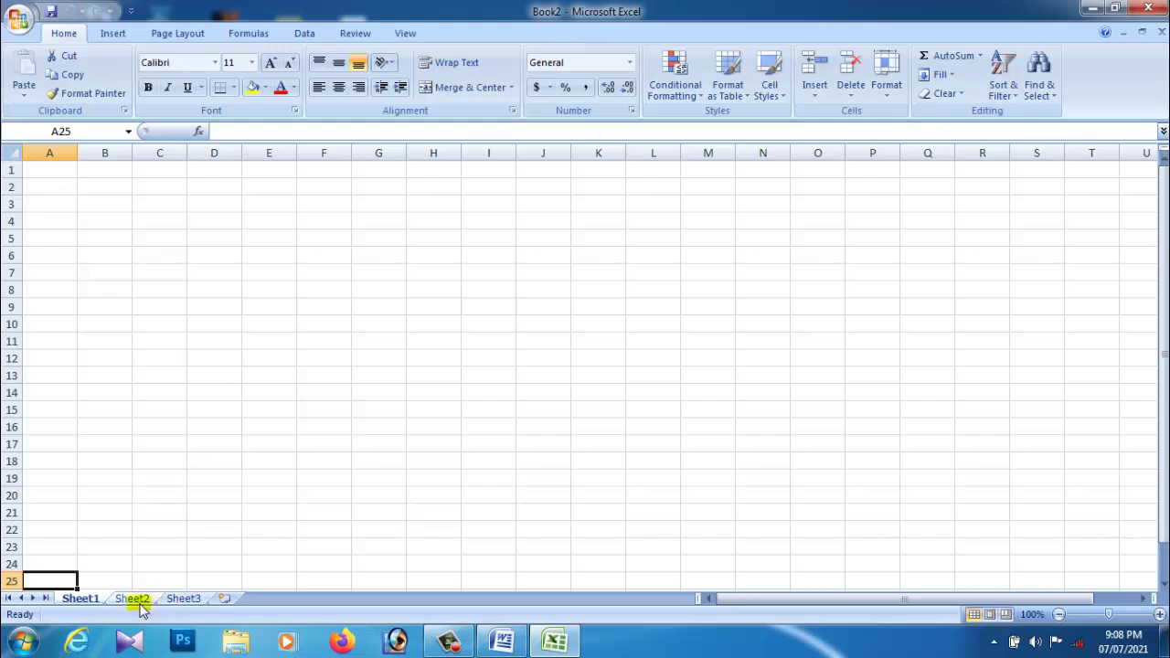
Insert blank worksheets Sheet4, Sheet5 and Sheet6, then go back to Sheet1
left_click(226, 599)
left_click(277, 600)
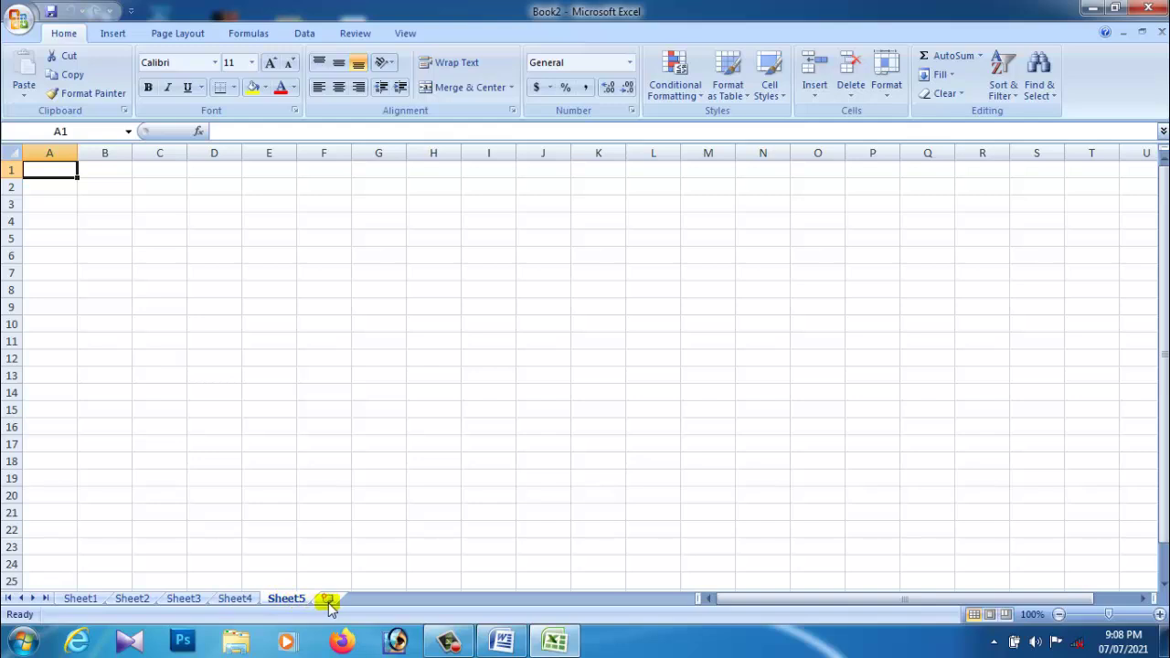
left_click(327, 599)
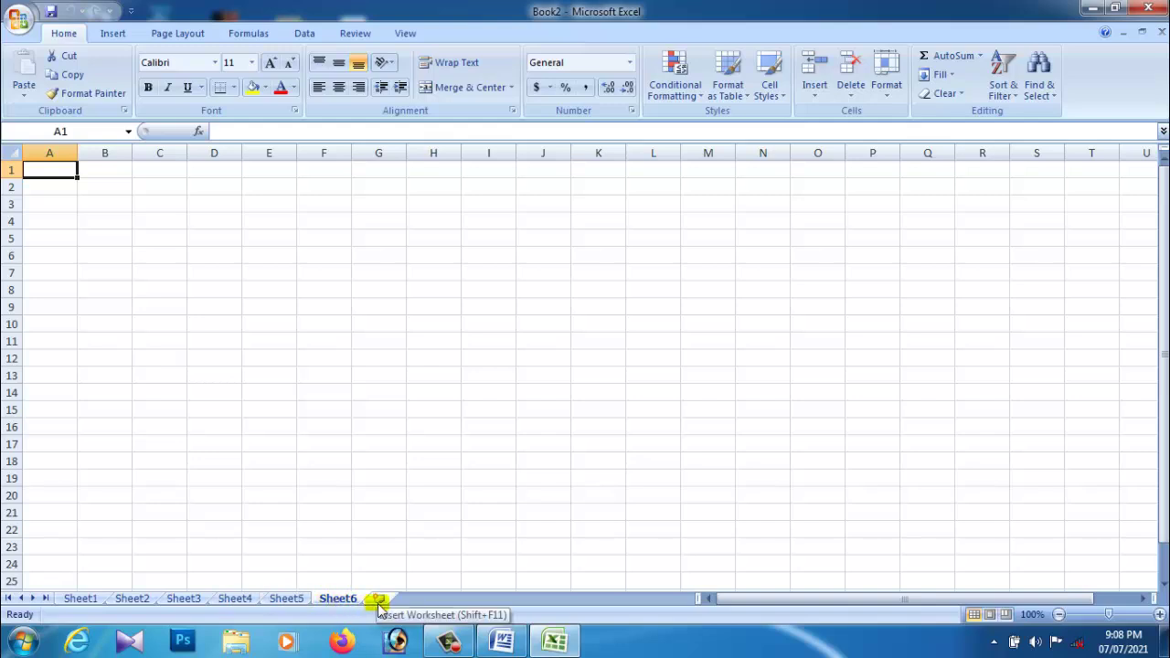
left_click(83, 601)
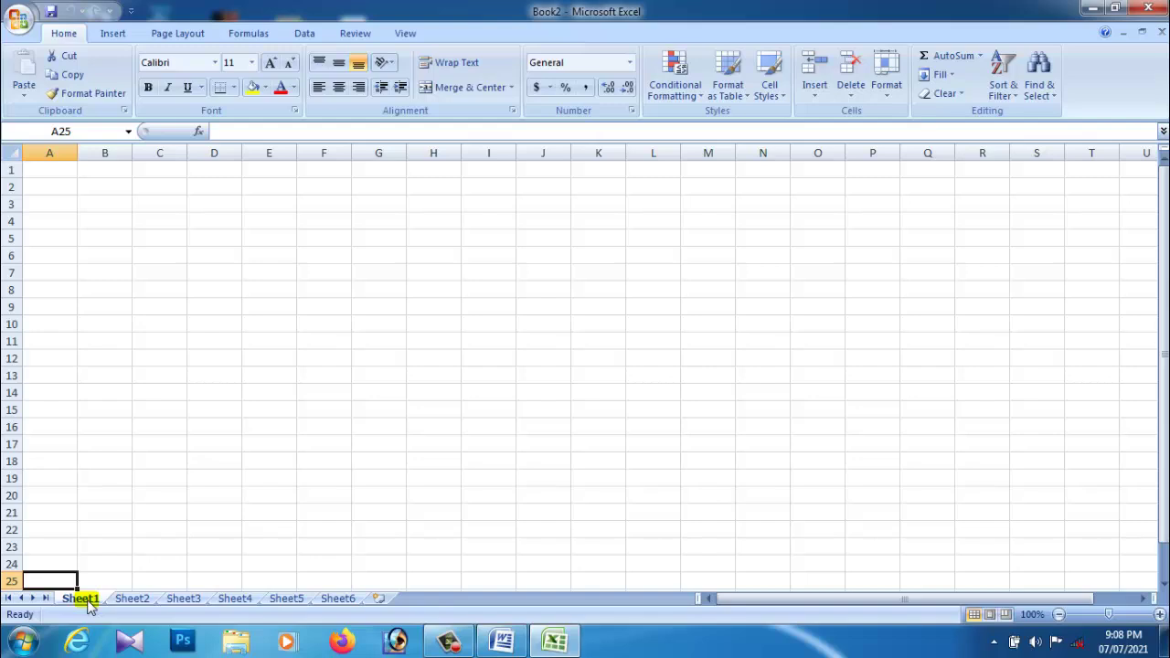
Drag the vertical and horizontal scrollbars back until row 1 and column A show on Sheet1
mouse_move(864, 600)
left_mouse_down()
mouse_move(905, 605)
mouse_move(890, 602)
left_mouse_up()
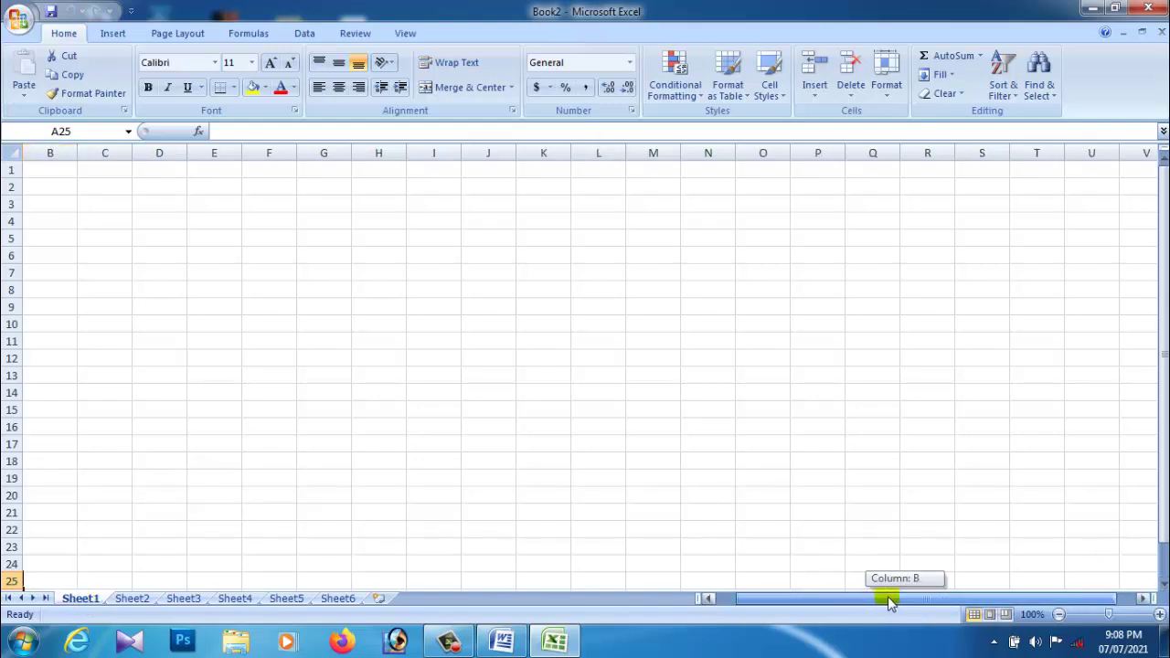
left_click_drag(890, 602, 953, 604)
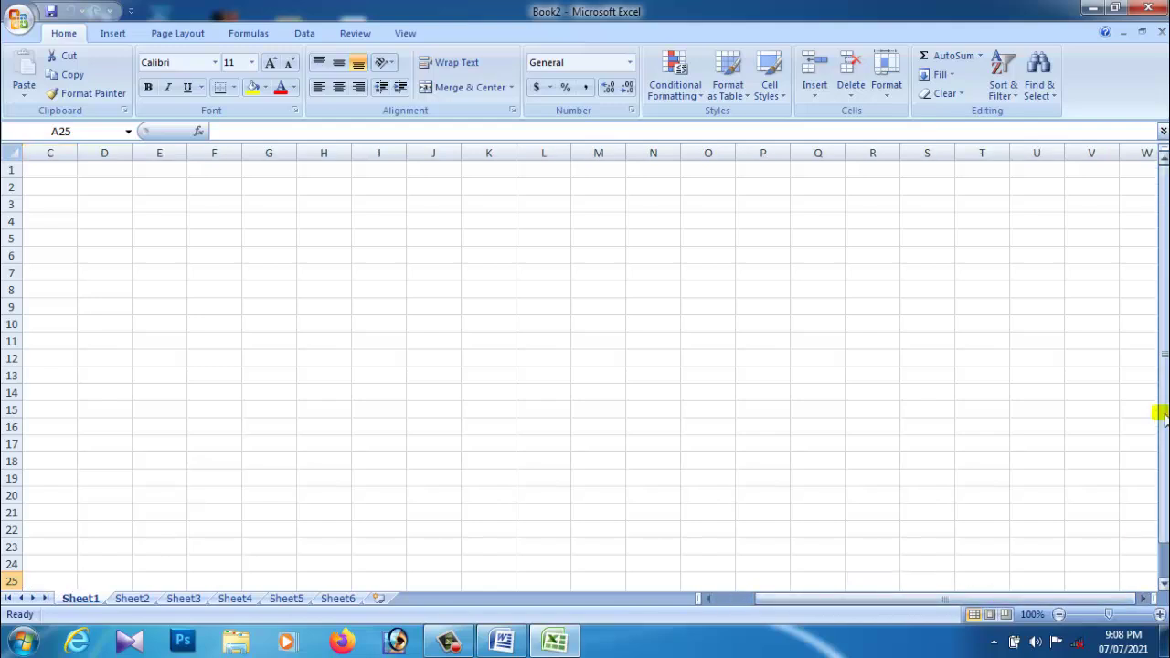
mouse_move(1161, 416)
left_mouse_down()
mouse_move(1164, 462)
mouse_move(1088, 348)
left_mouse_up()
mouse_move(896, 606)
left_mouse_down()
mouse_move(782, 605)
mouse_move(1157, 316)
left_mouse_up()
left_click_drag(1162, 183, 1158, 339)
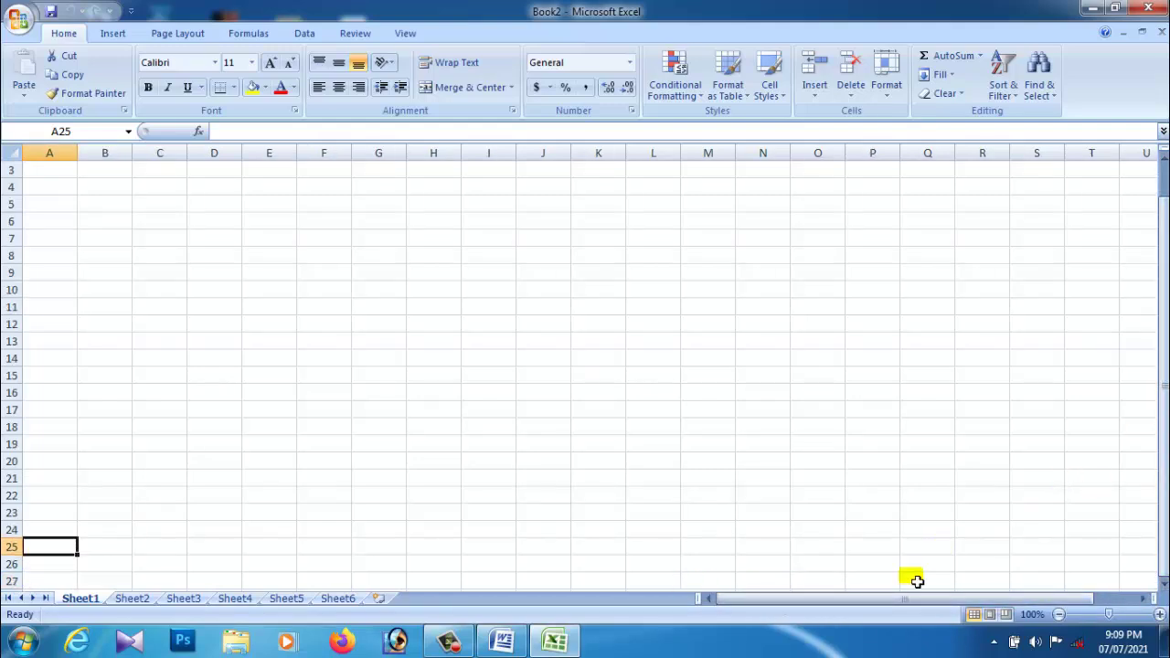
left_click_drag(860, 602, 796, 601)
left_click_drag(1162, 405, 1163, 406)
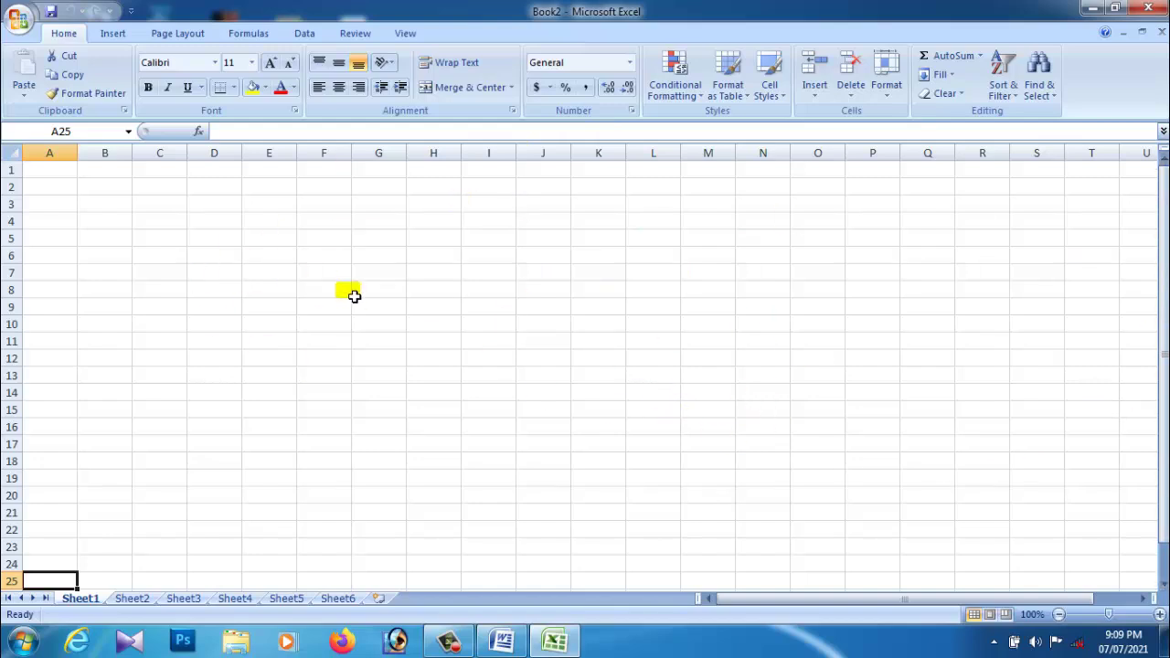
Select A1:E1, then A2:A22 down column A, then the single cell D1
left_click(64, 174)
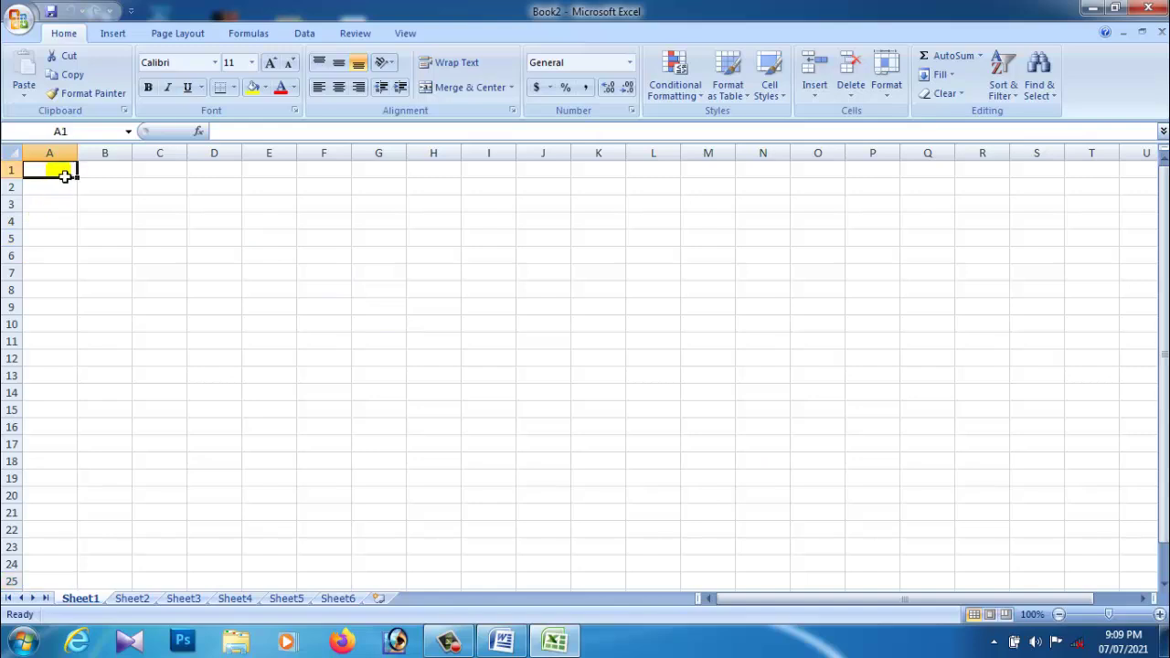
left_click_drag(64, 173, 287, 173)
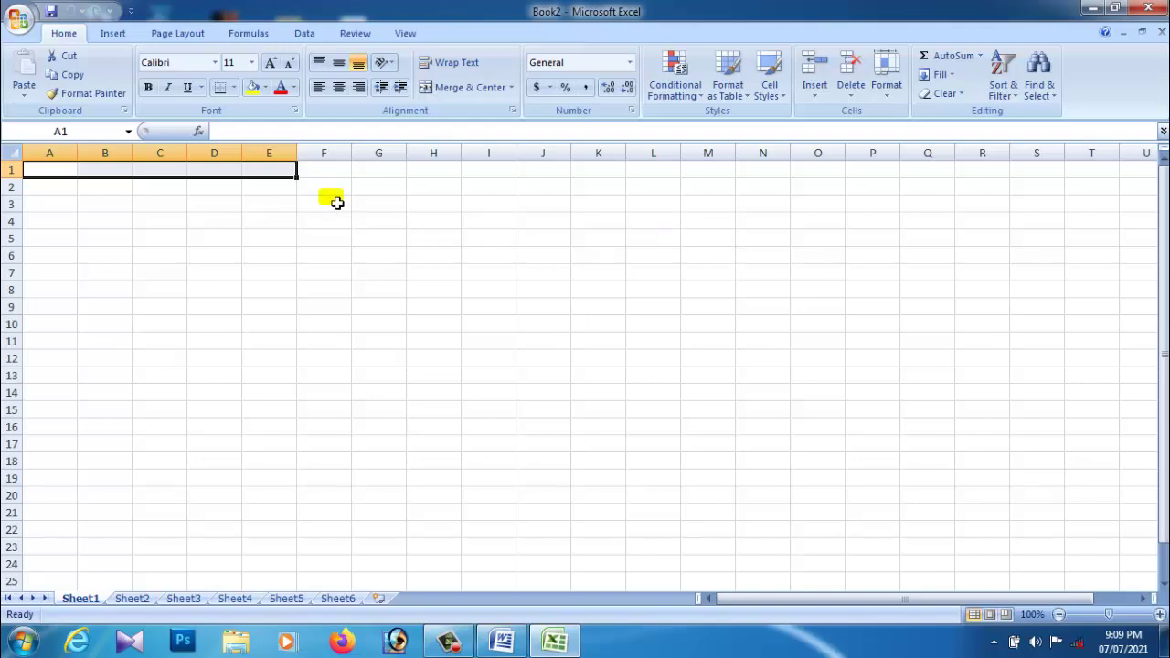
left_click_drag(68, 187, 70, 535)
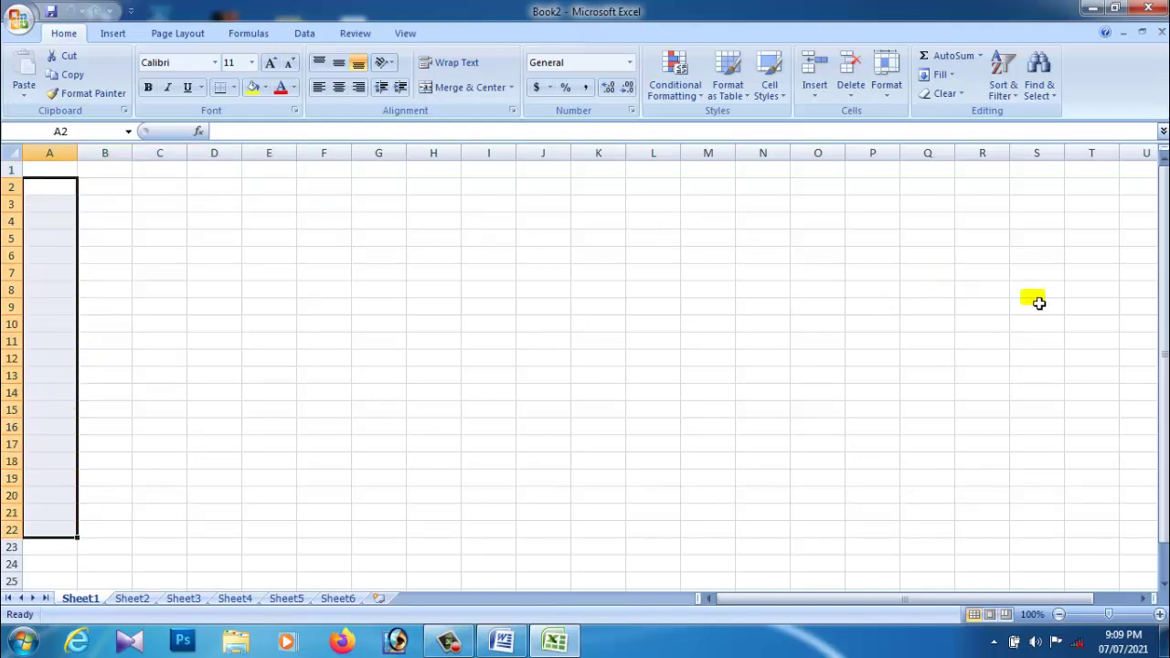
left_click(196, 168)
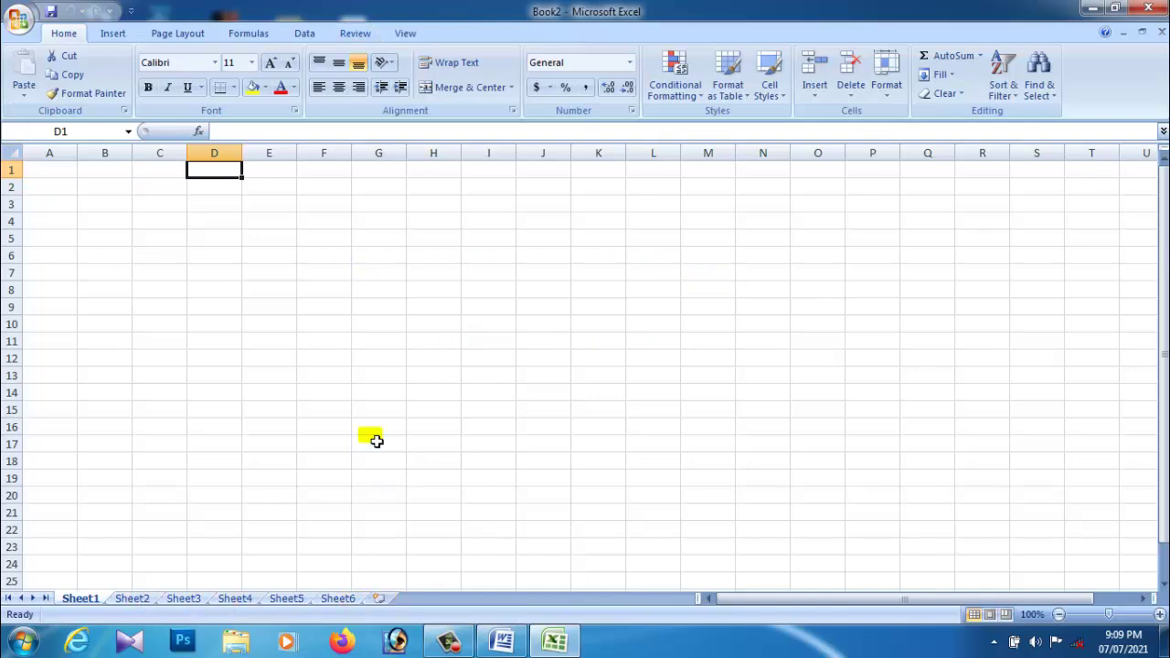
Select a range down column E, the row range B10:I10, then cells H3 and G3
left_click_drag(266, 189, 289, 489)
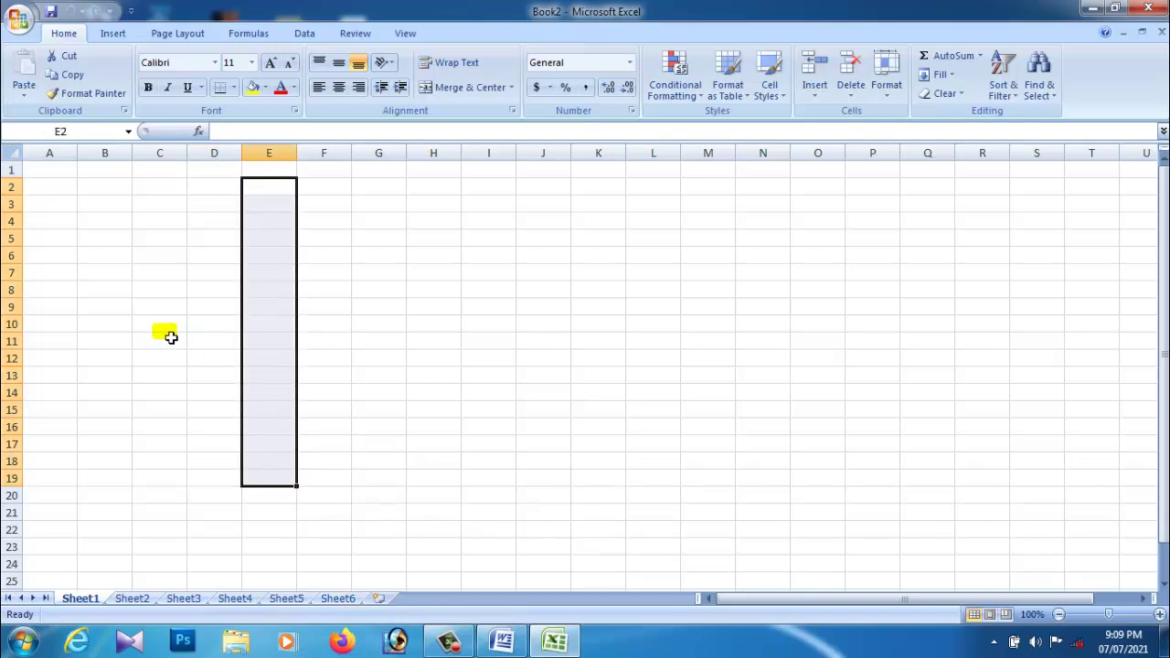
left_click_drag(110, 324, 518, 340)
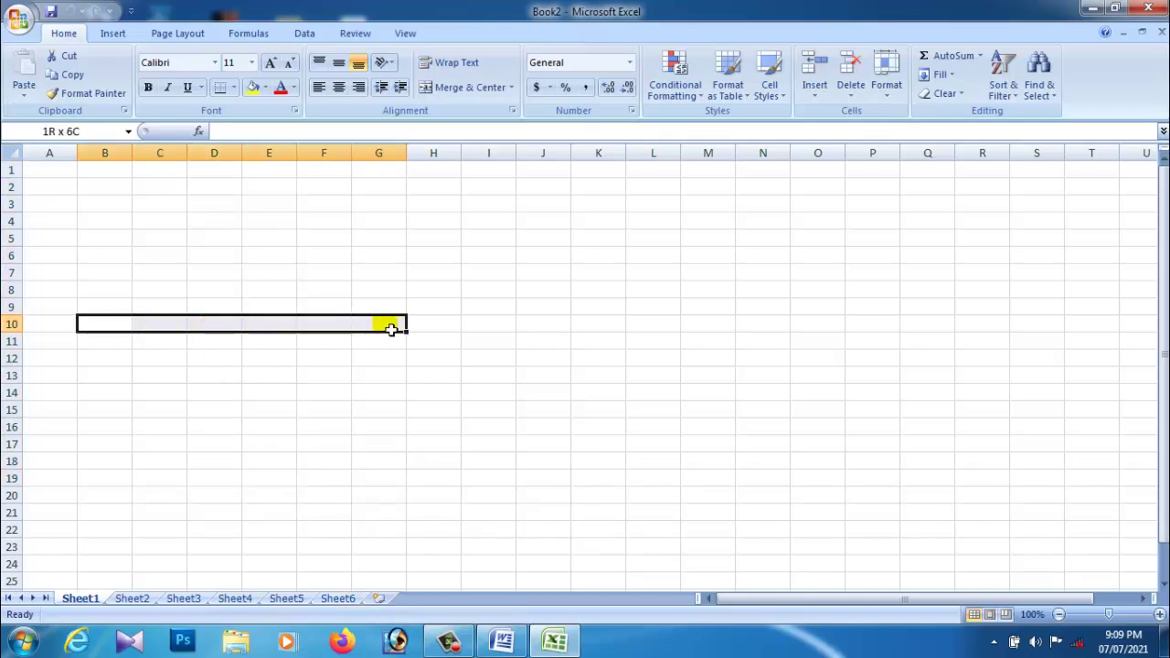
left_click(426, 206)
left_click(384, 208)
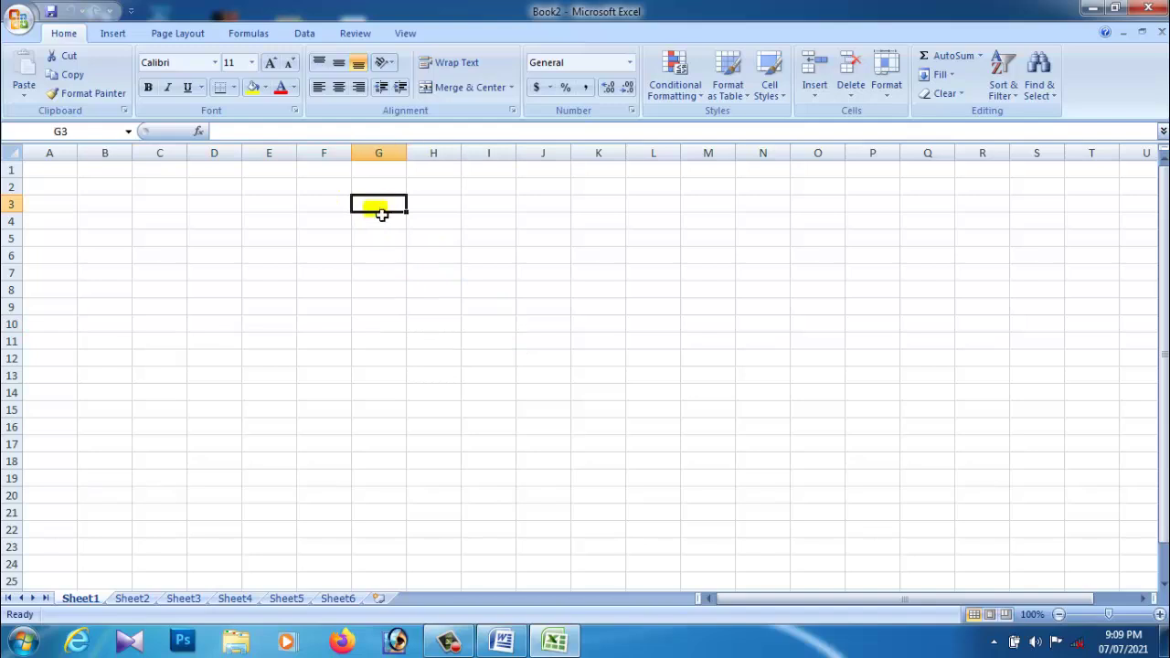
Maximize the Word limits document, undo the stray characters before 'Total', and return to Excel
mouse_move(506, 646)
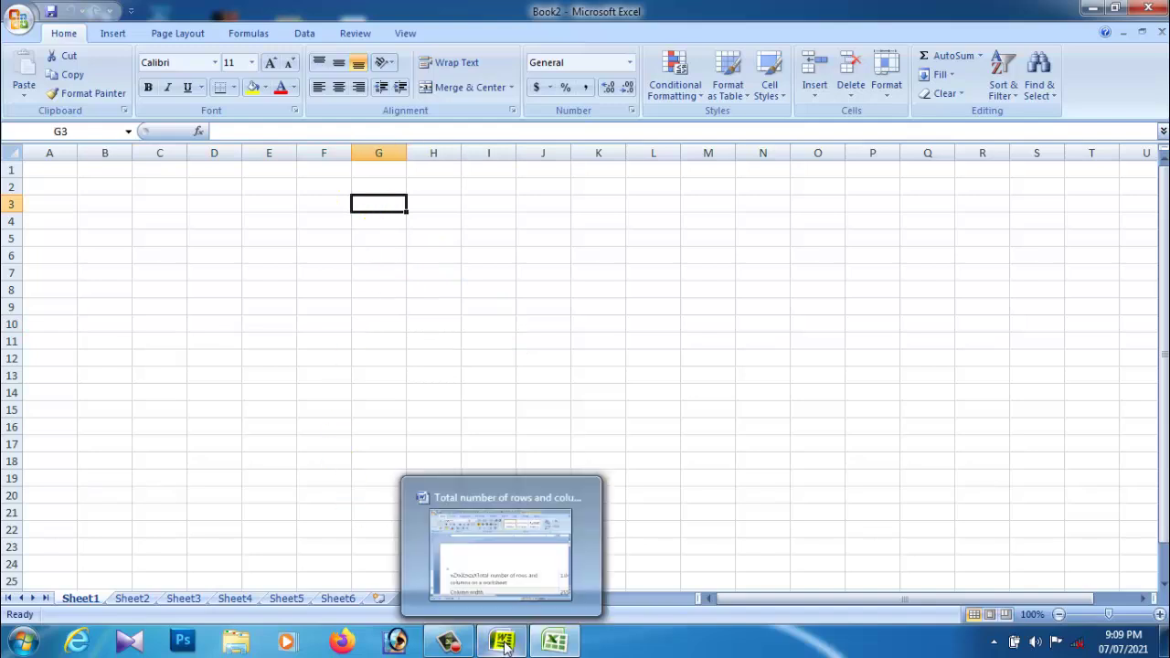
left_click(516, 648)
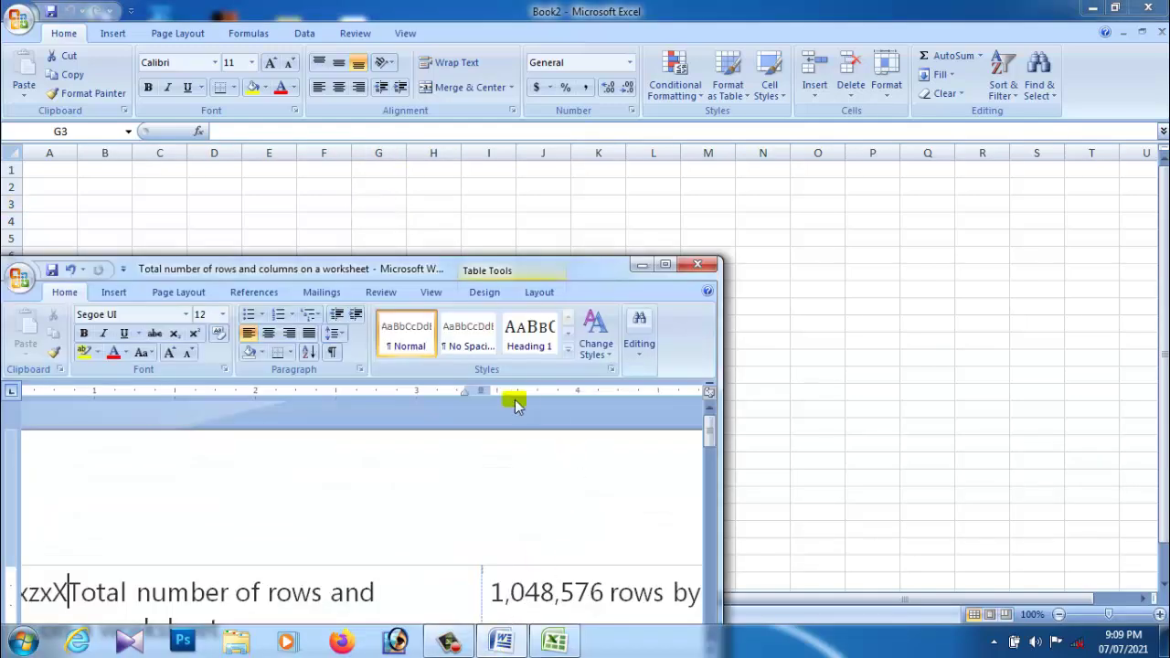
left_click(681, 267)
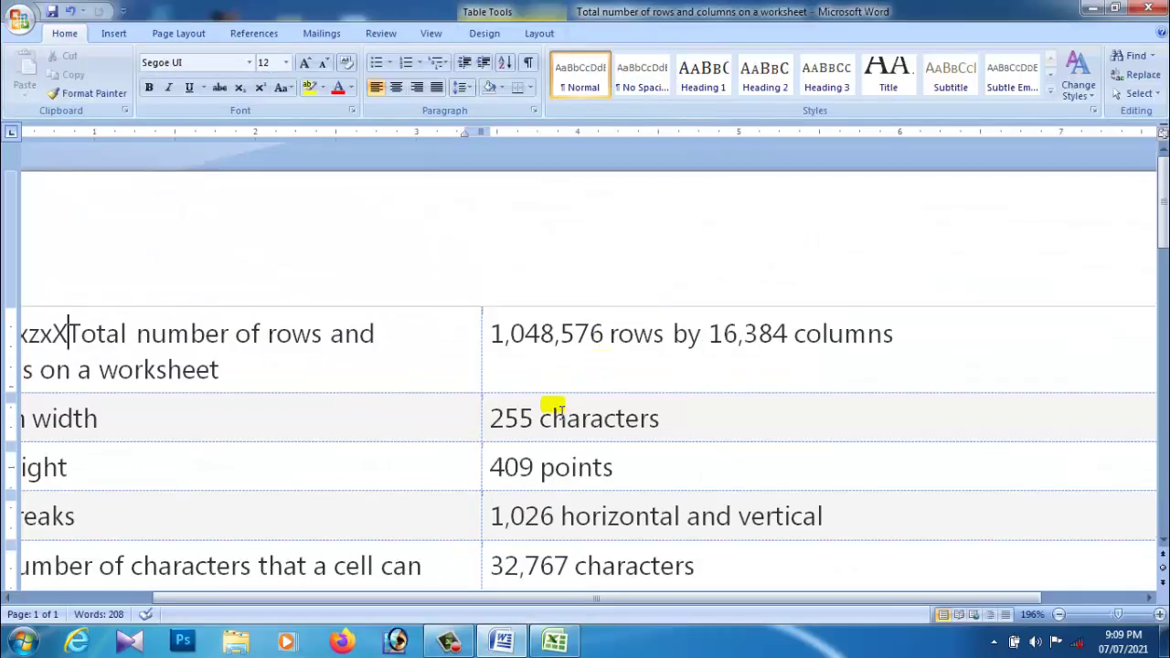
key("ctrl+z")
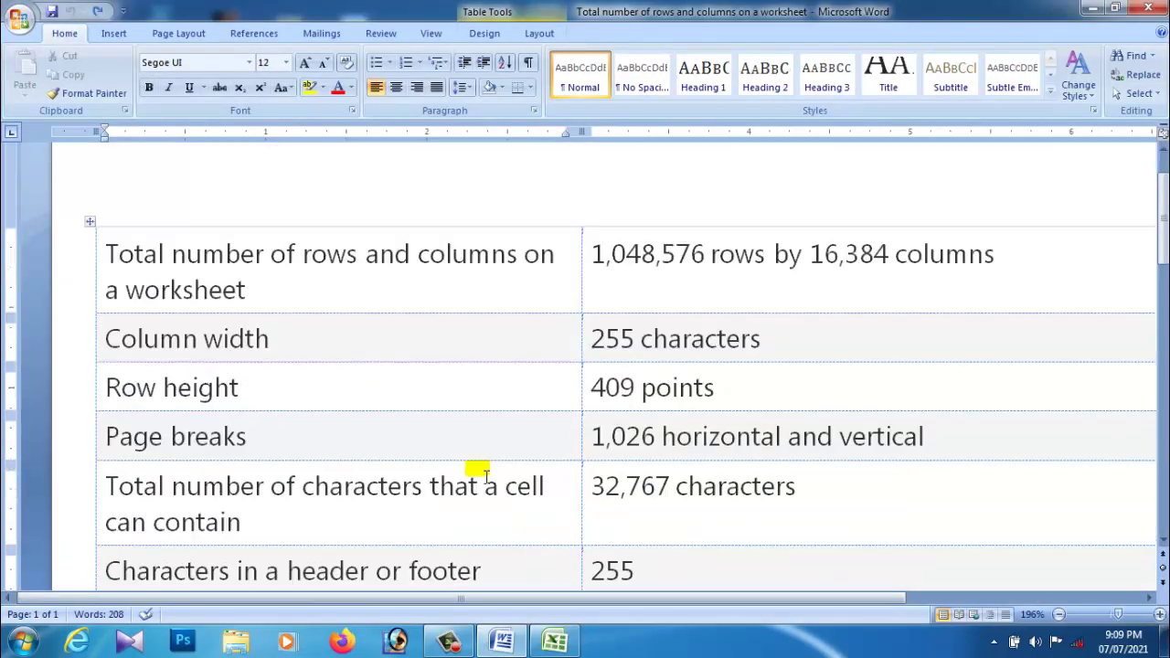
scroll(475, 468, "down", 1)
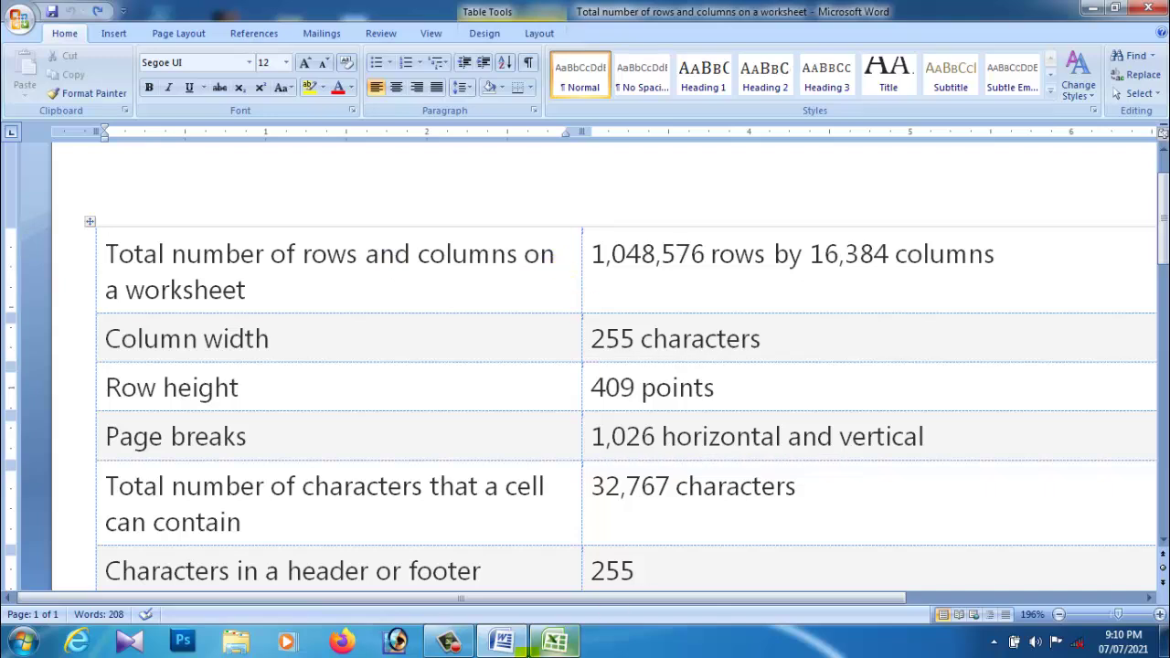
left_click(555, 642)
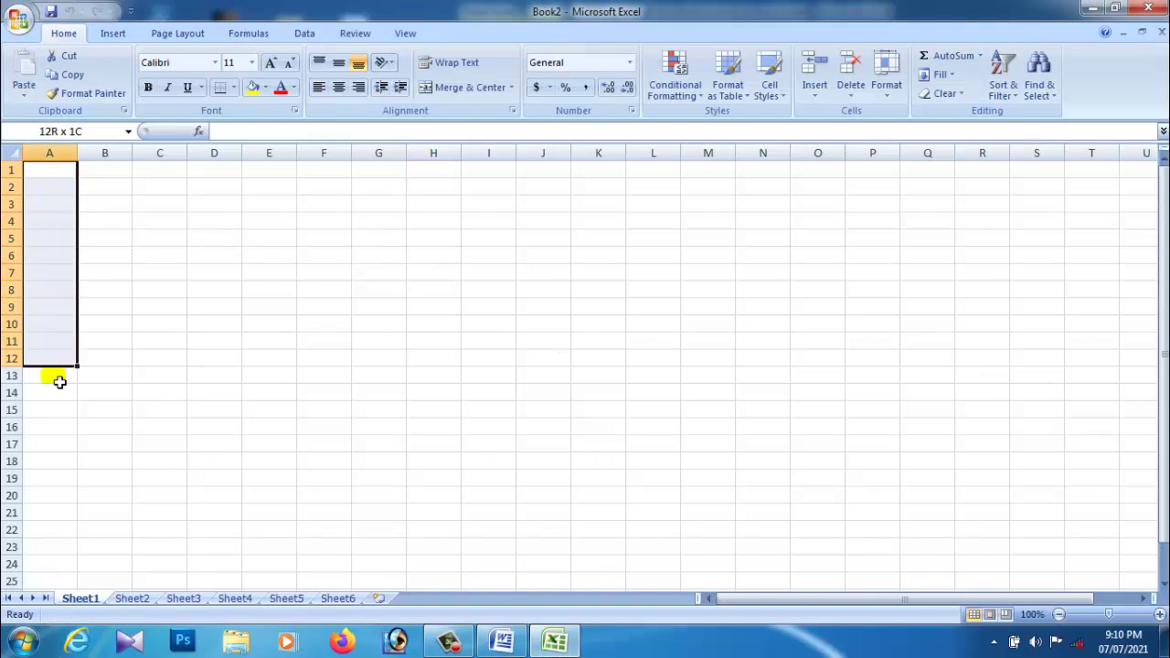
Select A1:A21 down column A, then A5:L5 across row 5, and minimize Excel
left_click_drag(63, 181, 49, 521)
left_click_drag(50, 238, 654, 239)
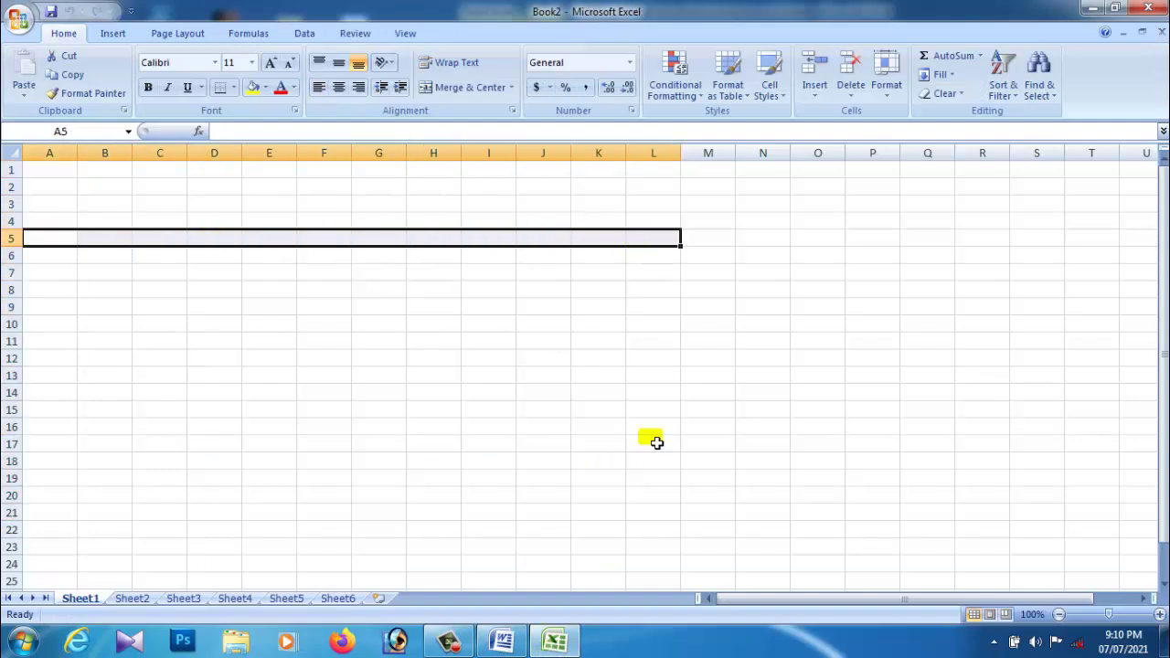
left_click(555, 642)
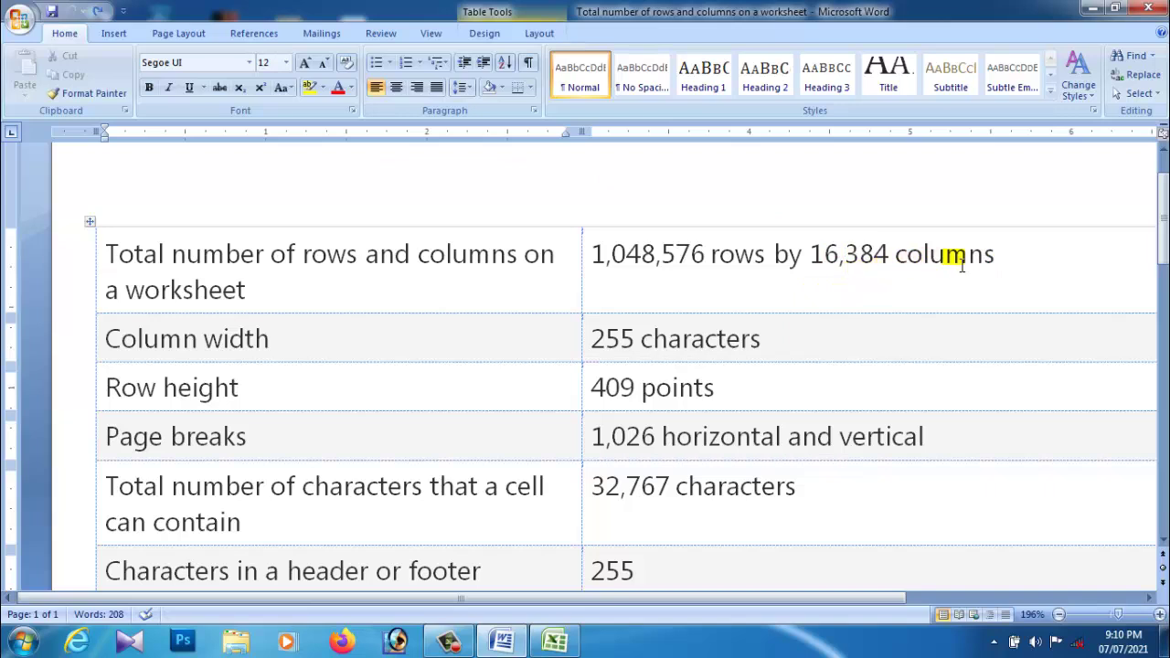
left_click(555, 641)
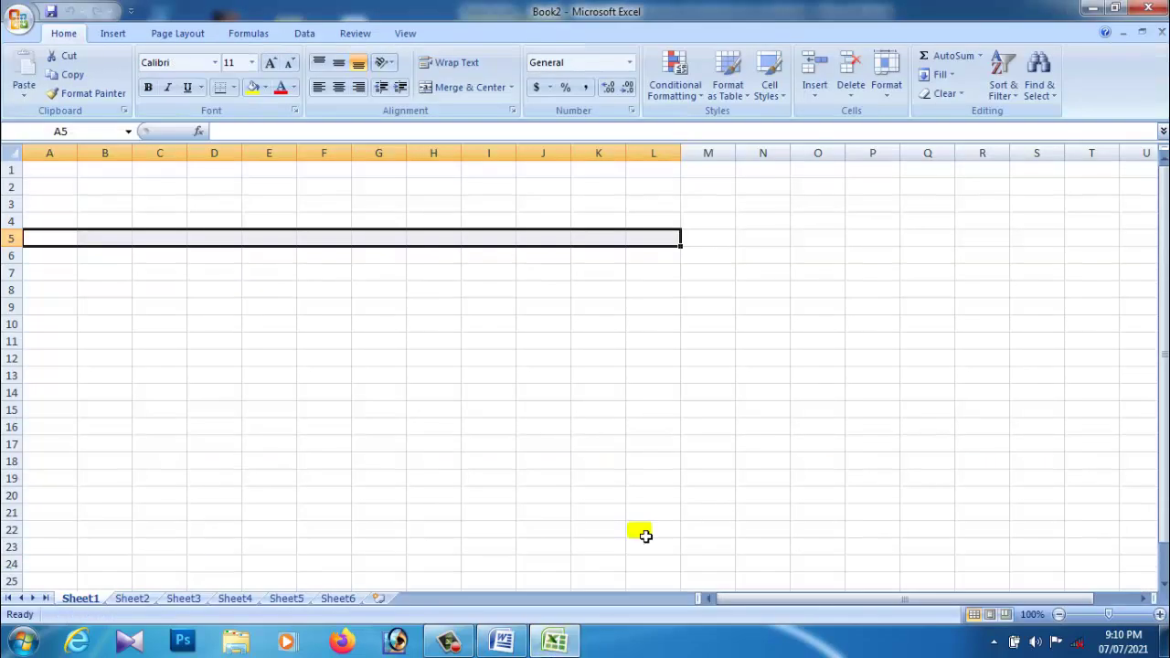
left_click(618, 170)
left_click(837, 170)
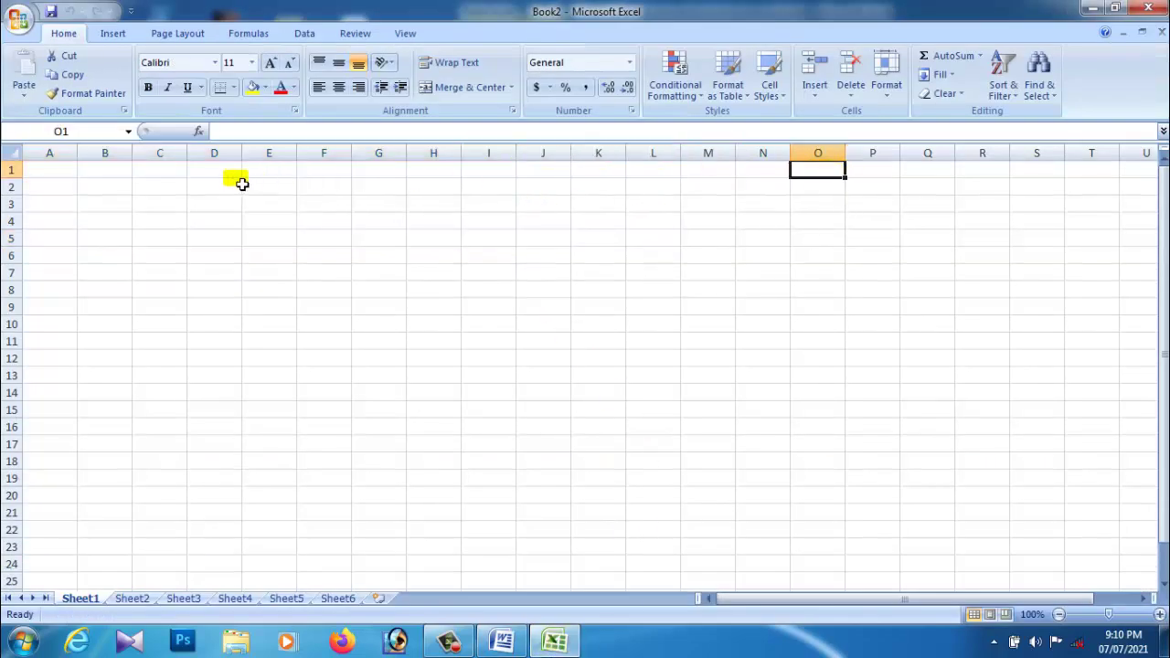
left_click_drag(126, 177, 233, 178)
left_click(501, 641)
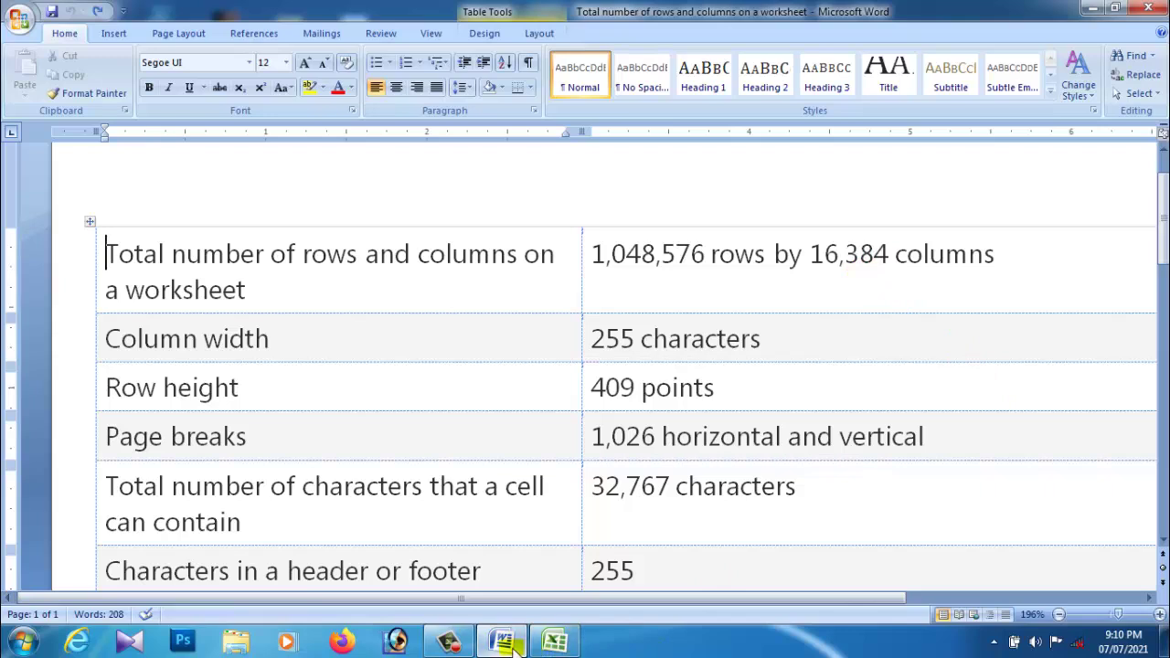
left_click(555, 642)
left_click(1072, 175)
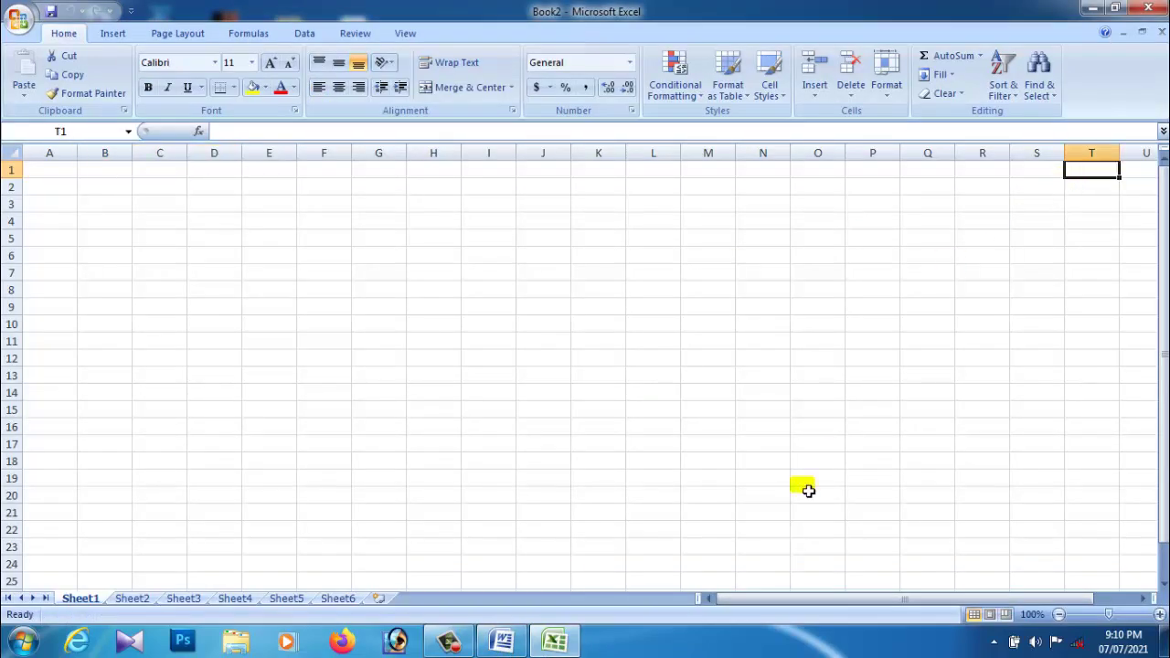
left_click(558, 643)
left_click(558, 643)
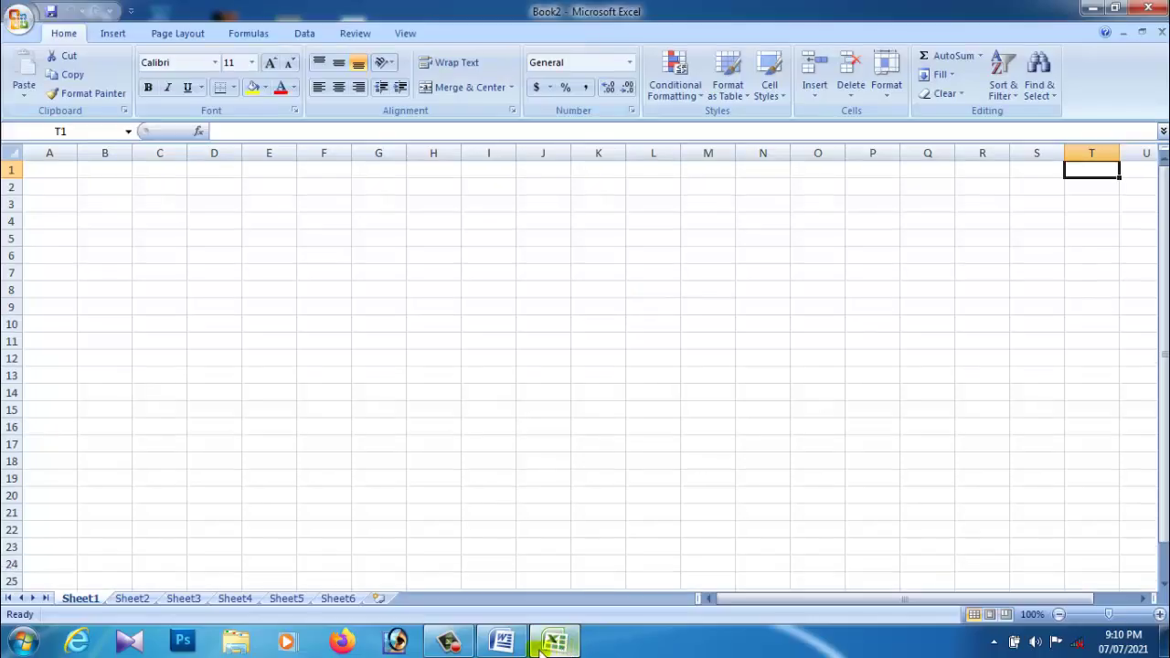
left_click(501, 642)
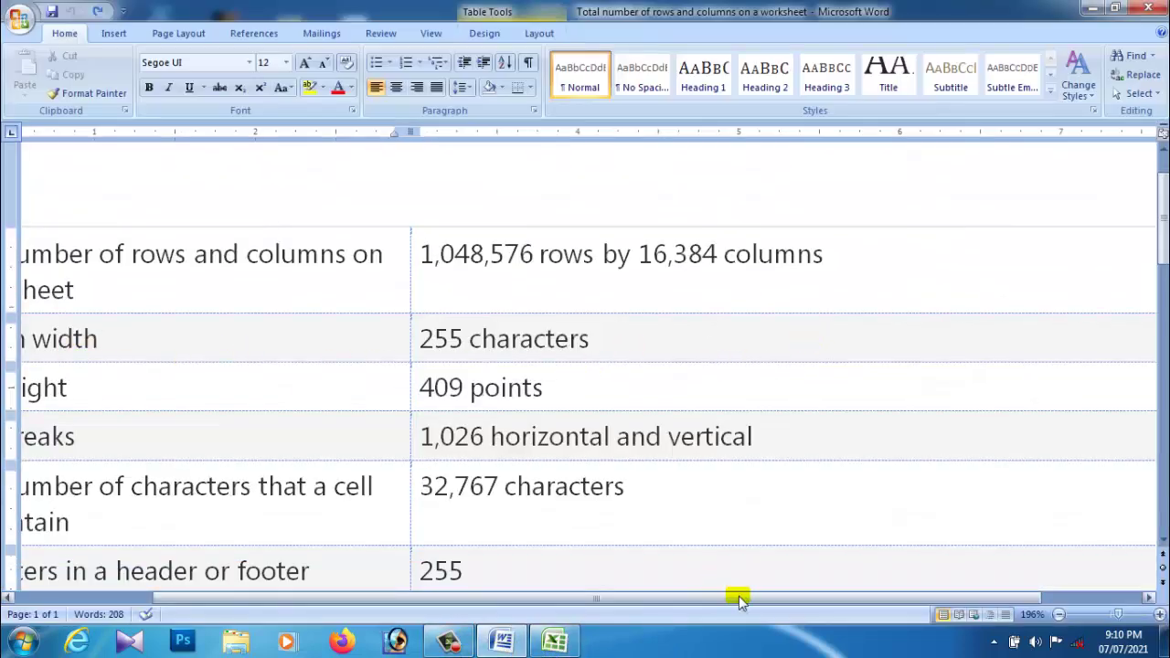
left_click_drag(740, 600, 603, 601)
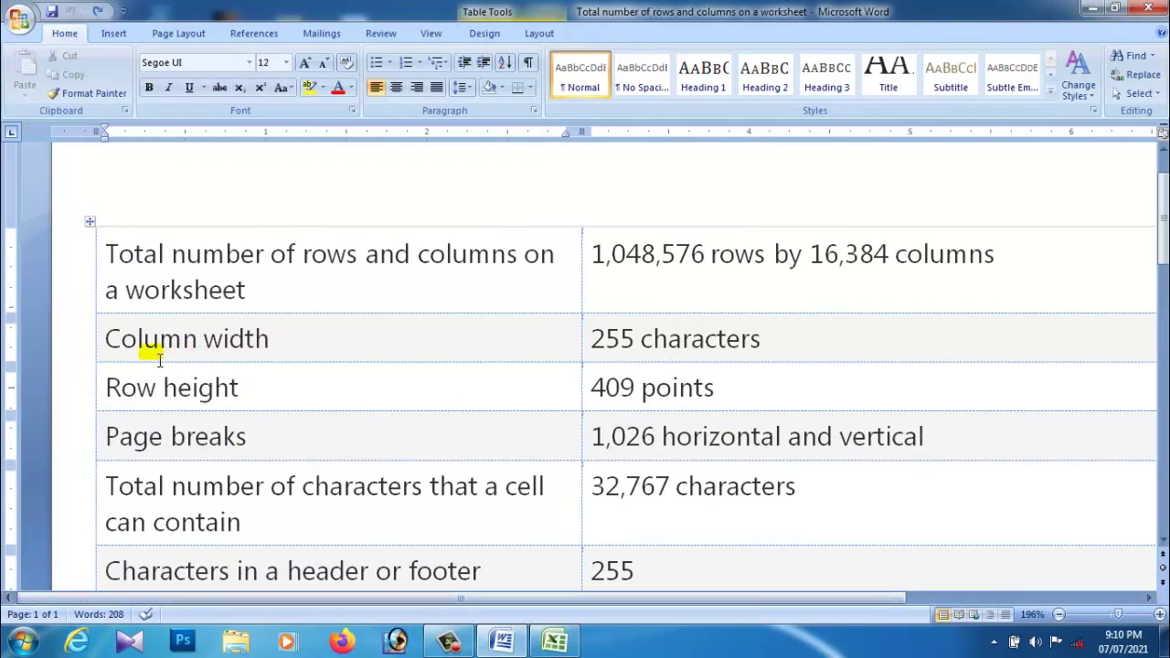
left_click(280, 341)
left_click(795, 340)
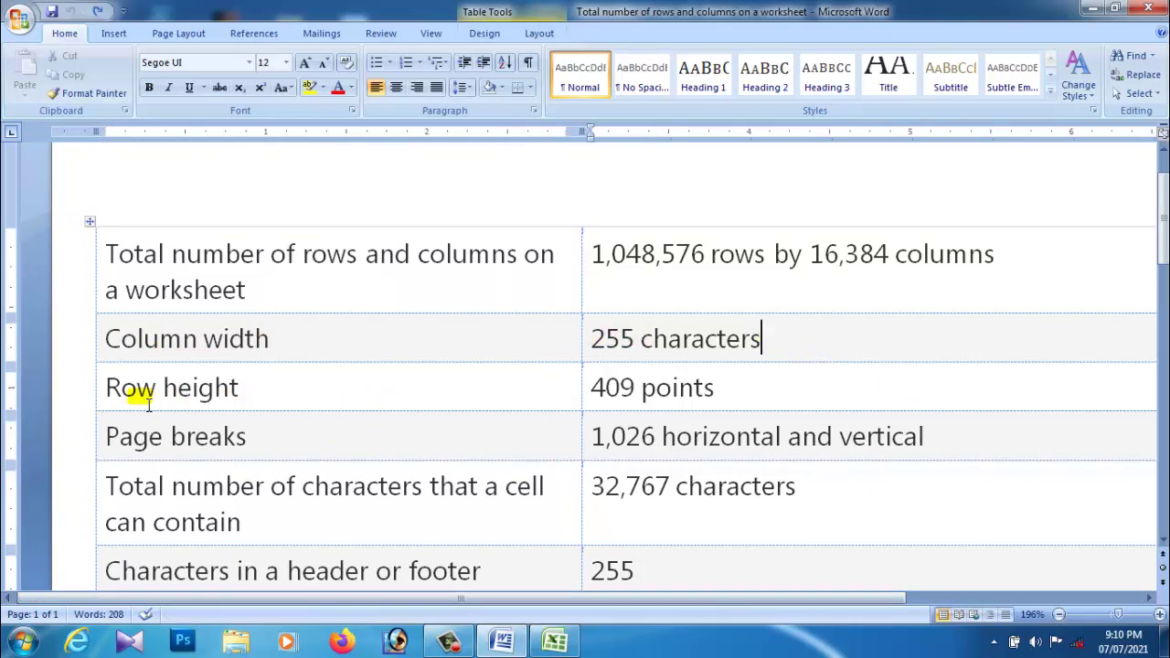
left_click_drag(118, 400, 261, 395)
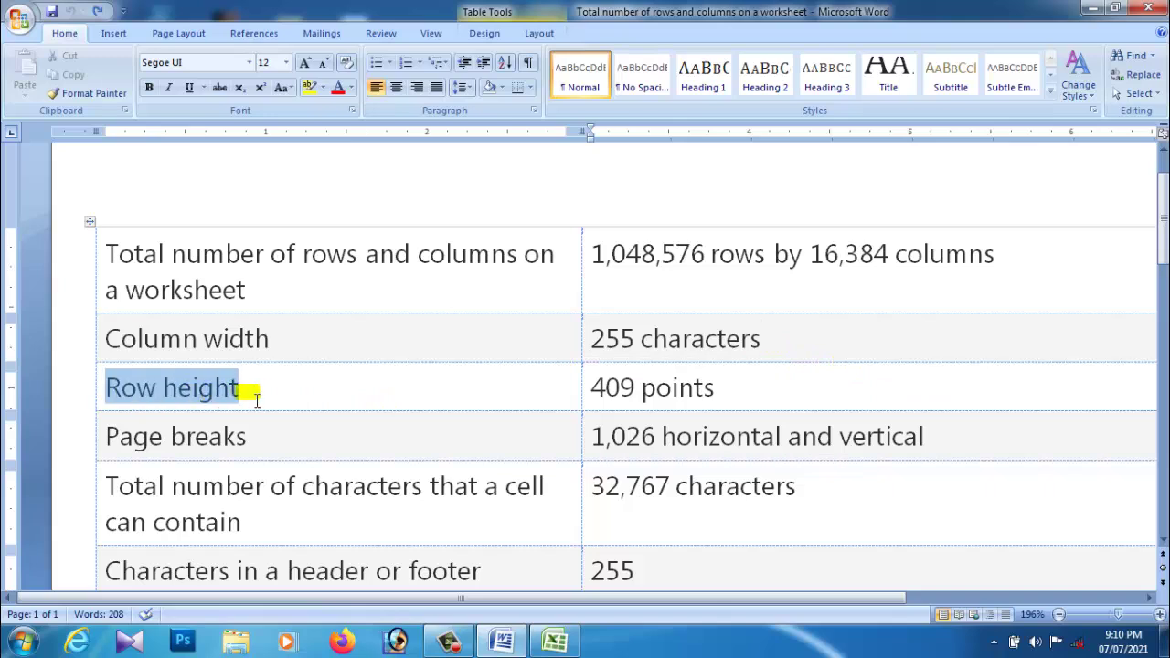
left_click(751, 396)
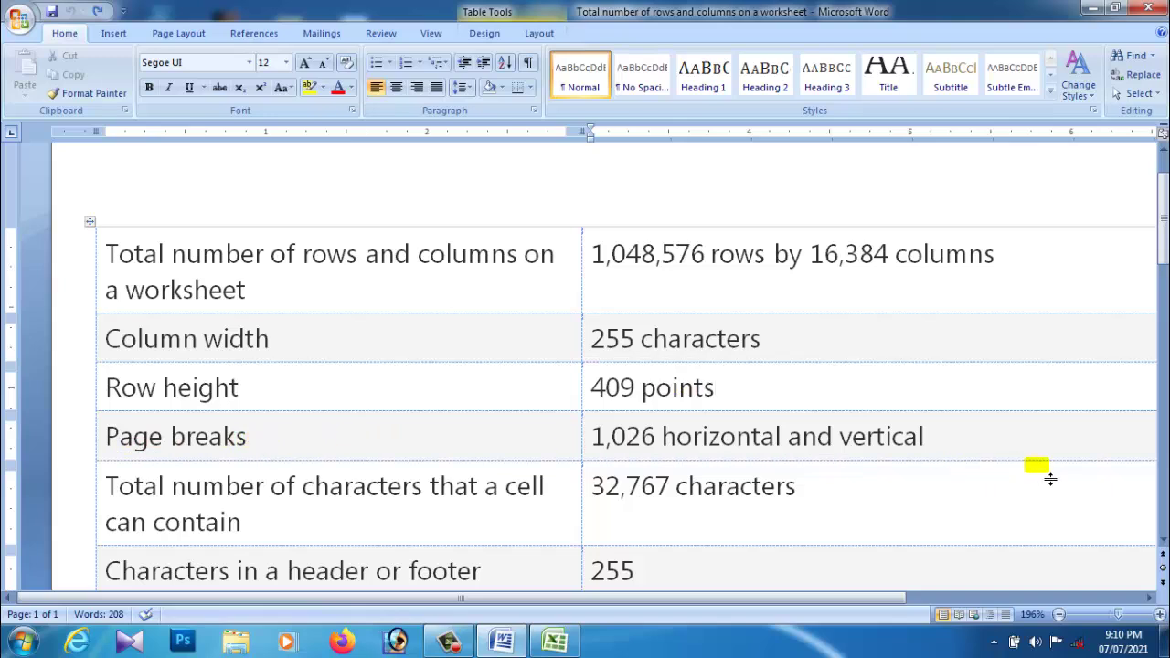
Back in Excel, select E11, then M7, then the block A1:U21
left_click(555, 643)
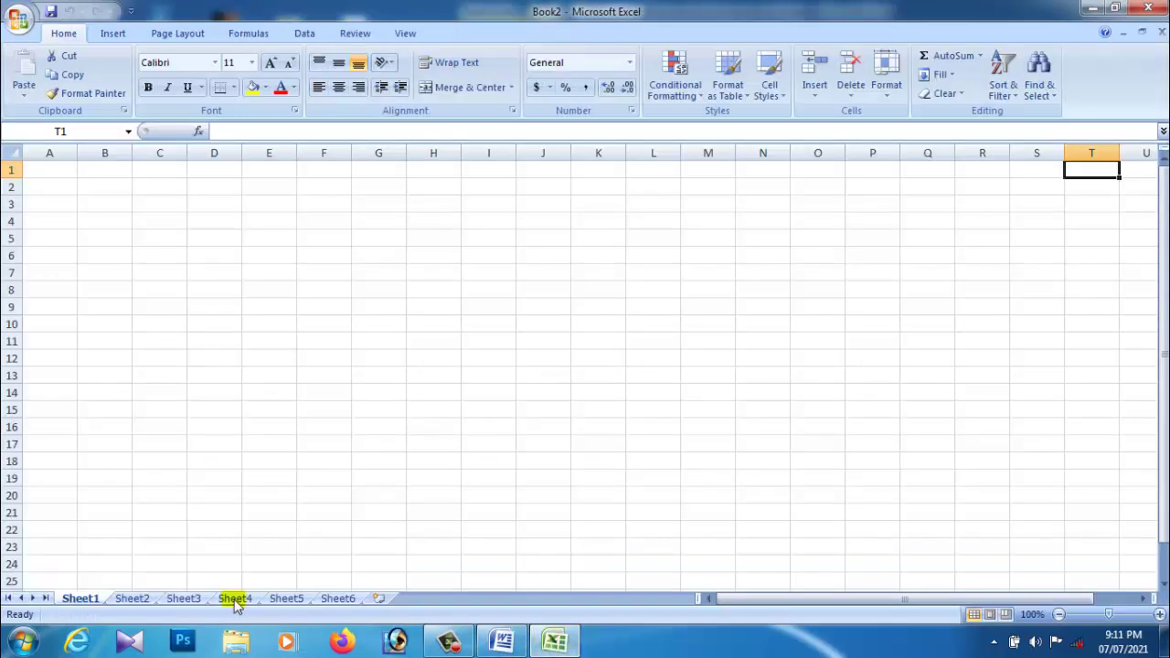
left_click(256, 340)
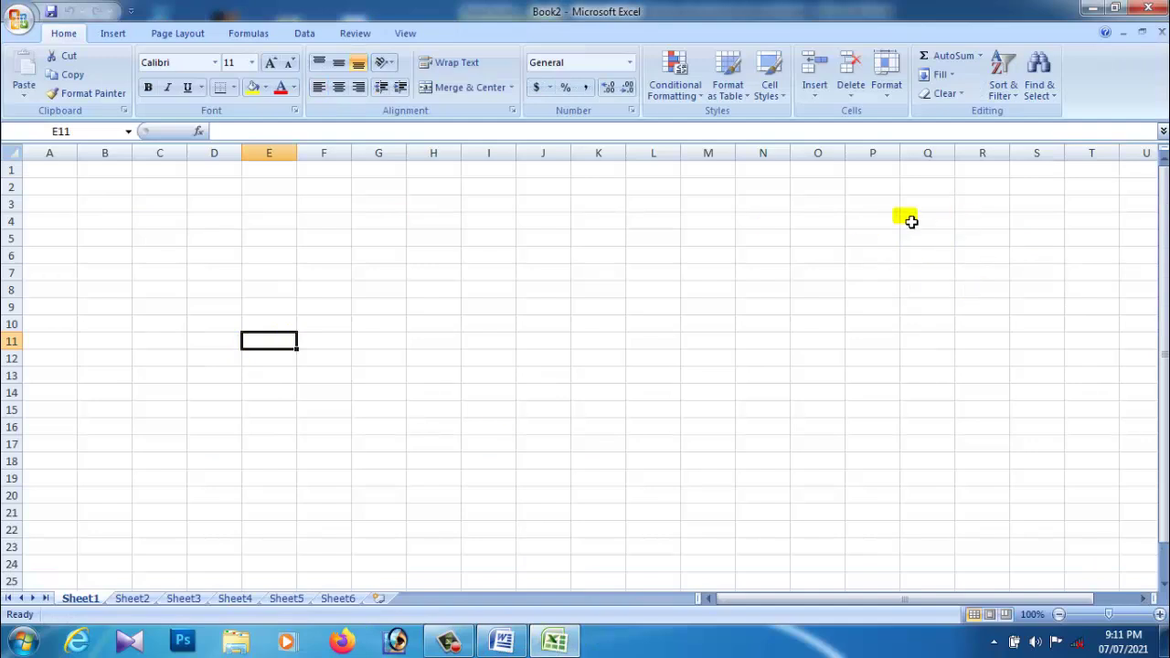
left_click(720, 272)
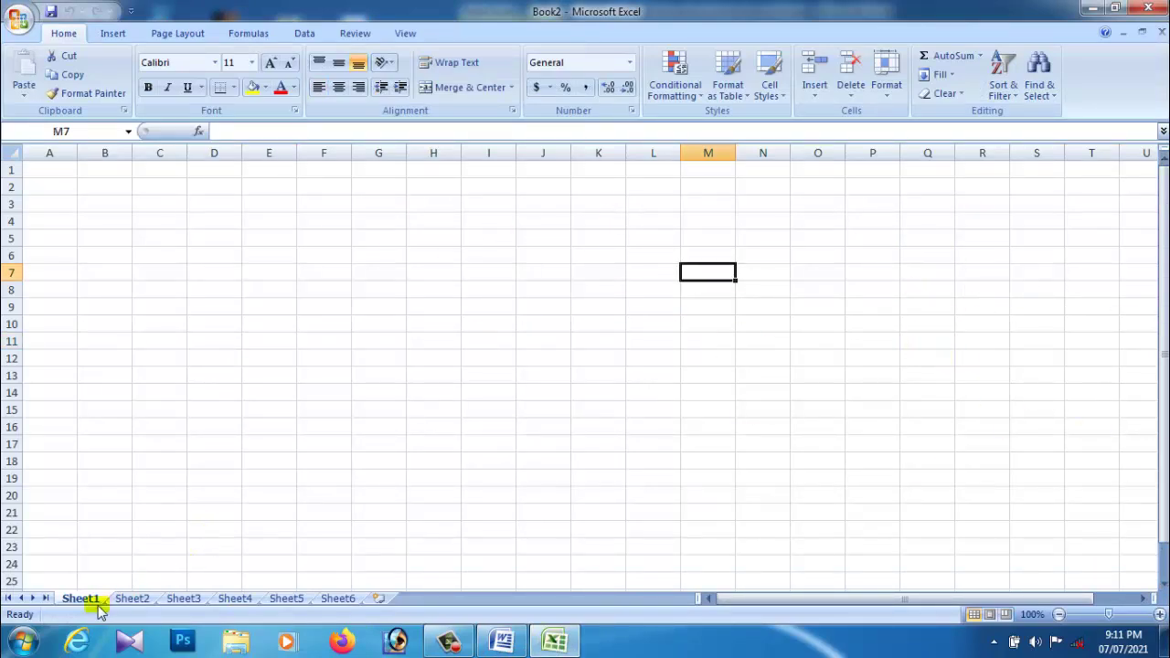
mouse_move(50, 172)
left_mouse_down()
mouse_move(1143, 514)
mouse_move(1105, 564)
left_mouse_up()
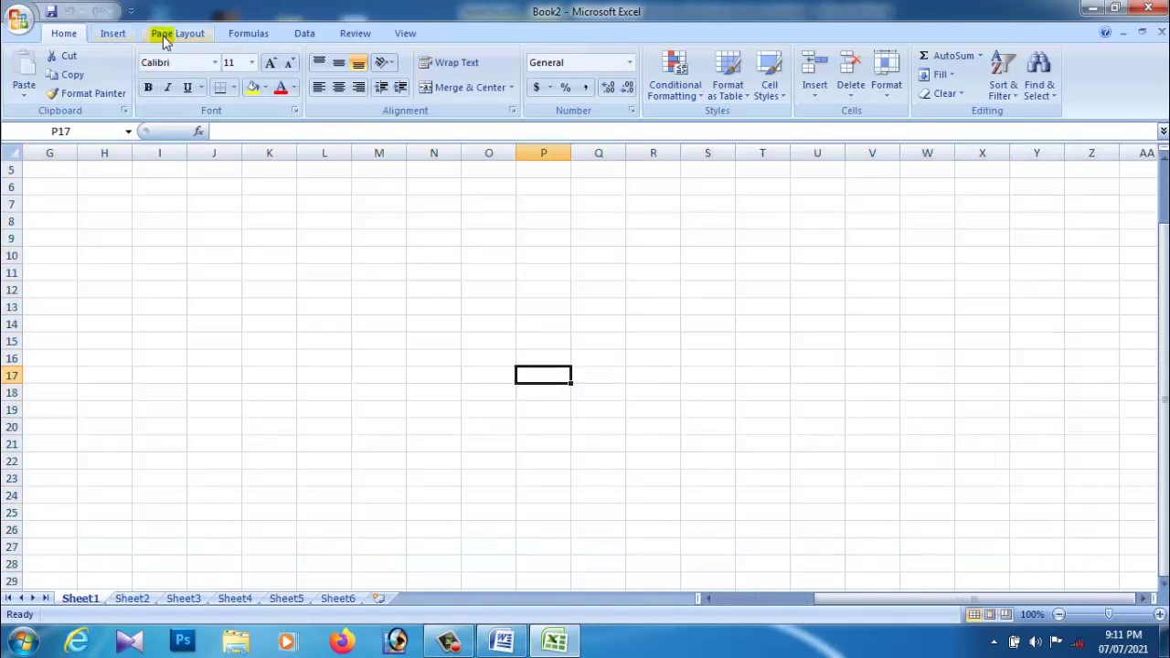
Set the paper size to A4 via Page Layout > Size, then select D6 and M8
left_click(164, 38)
left_click(225, 80)
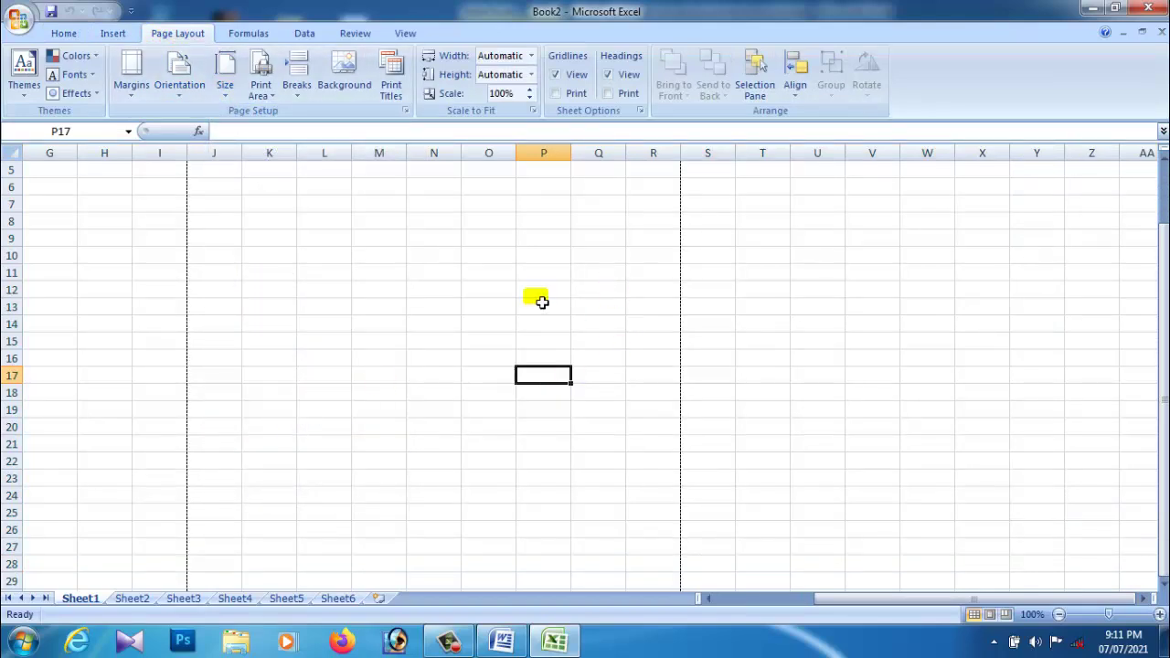
left_click_drag(841, 601, 726, 604)
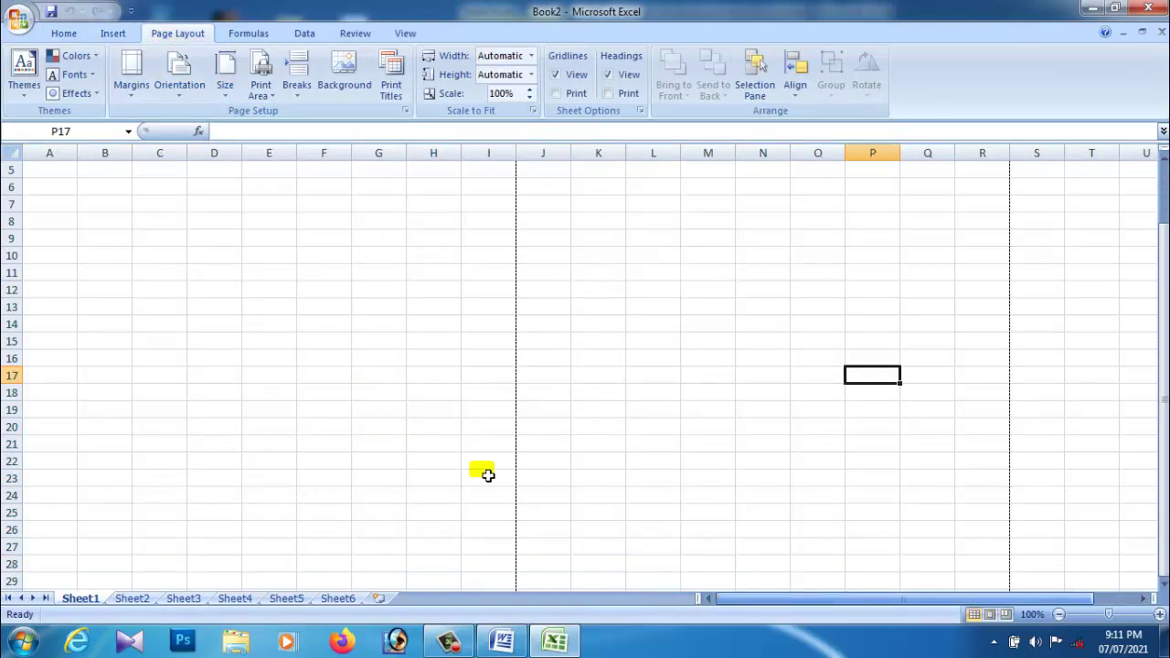
left_click(238, 186)
left_click(732, 223)
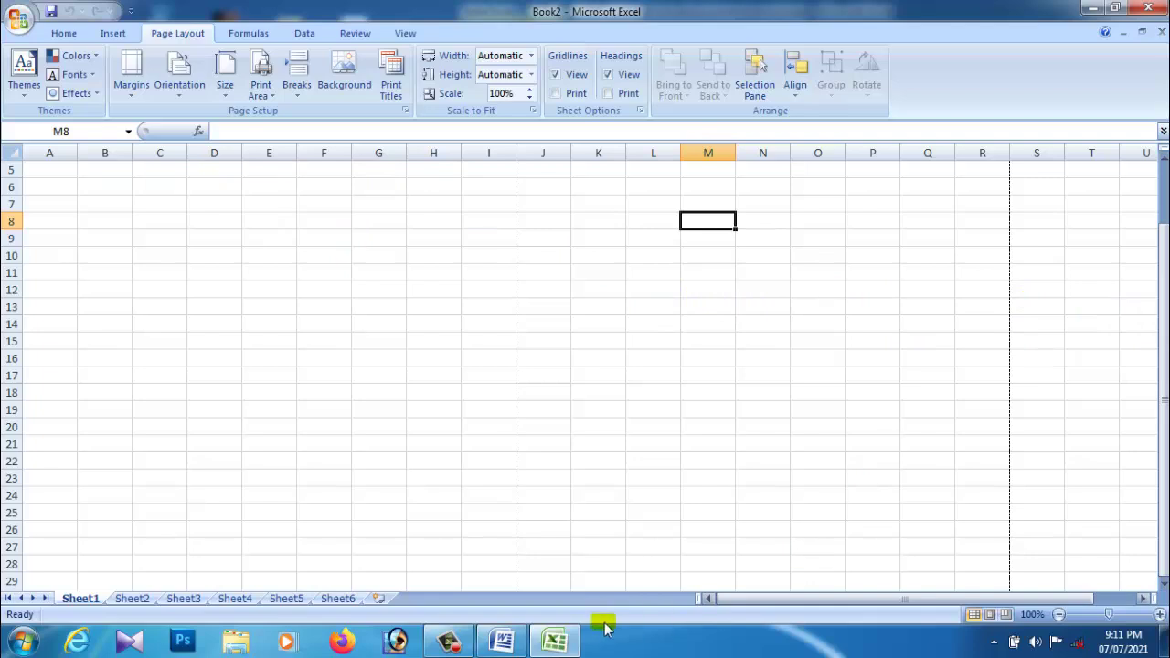
Read the limits table in Word, then bring the Excel workbook back to the front
left_click(501, 640)
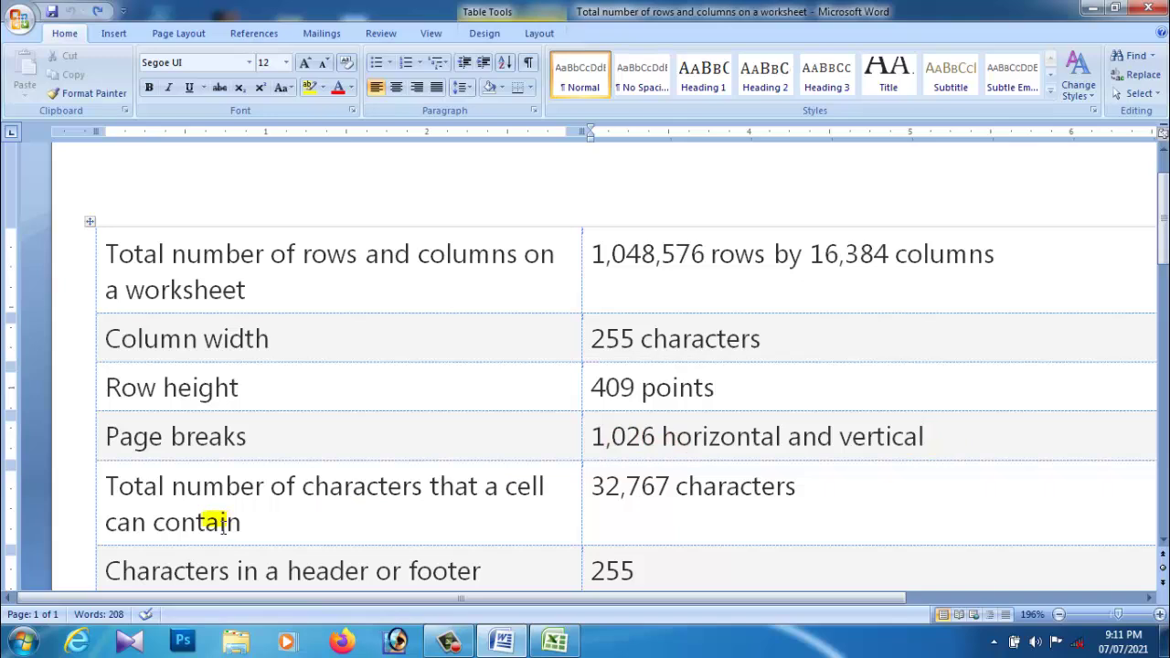
scroll(306, 529, "down", 1)
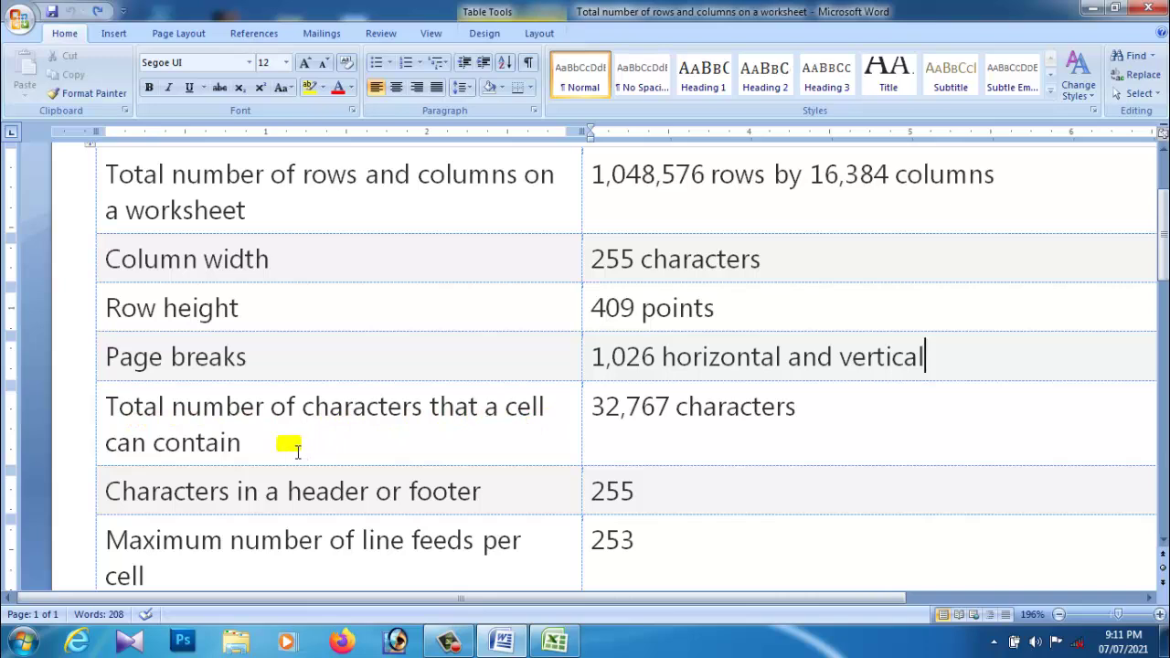
left_click(555, 640)
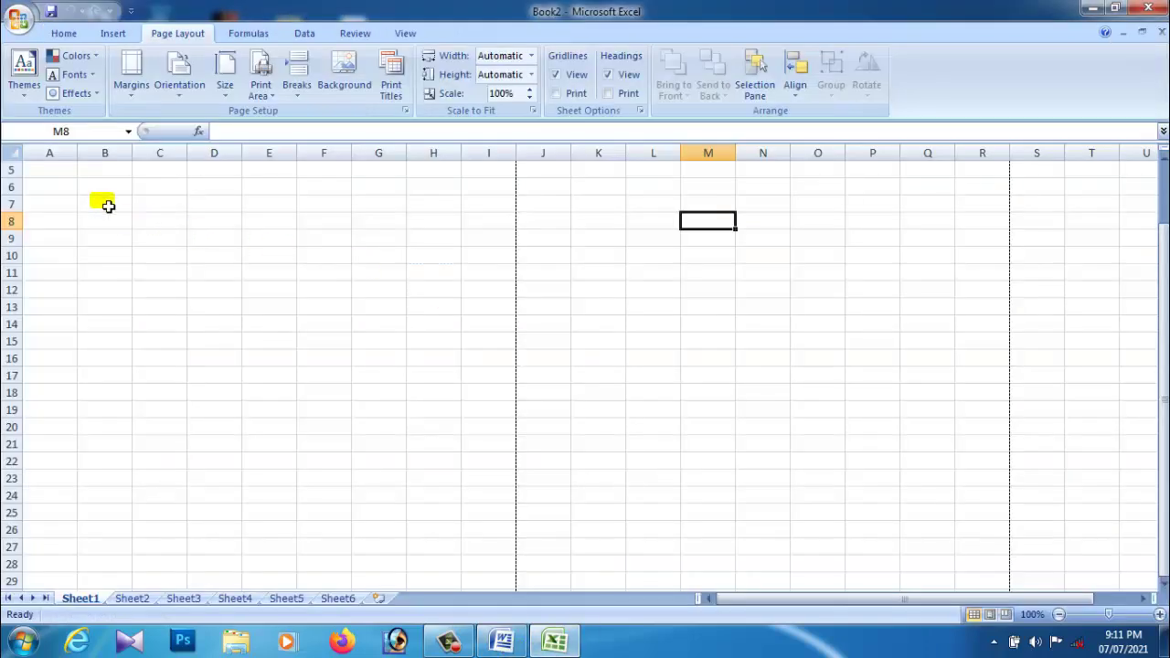
Type 'fsdfsdfsdfsdfsdfsdfsdfsdfsdfsdfsf' into A5 and mark Word's 32,767 characters-per-cell limit
left_click(53, 177)
type("fsdfsdfsdfs")
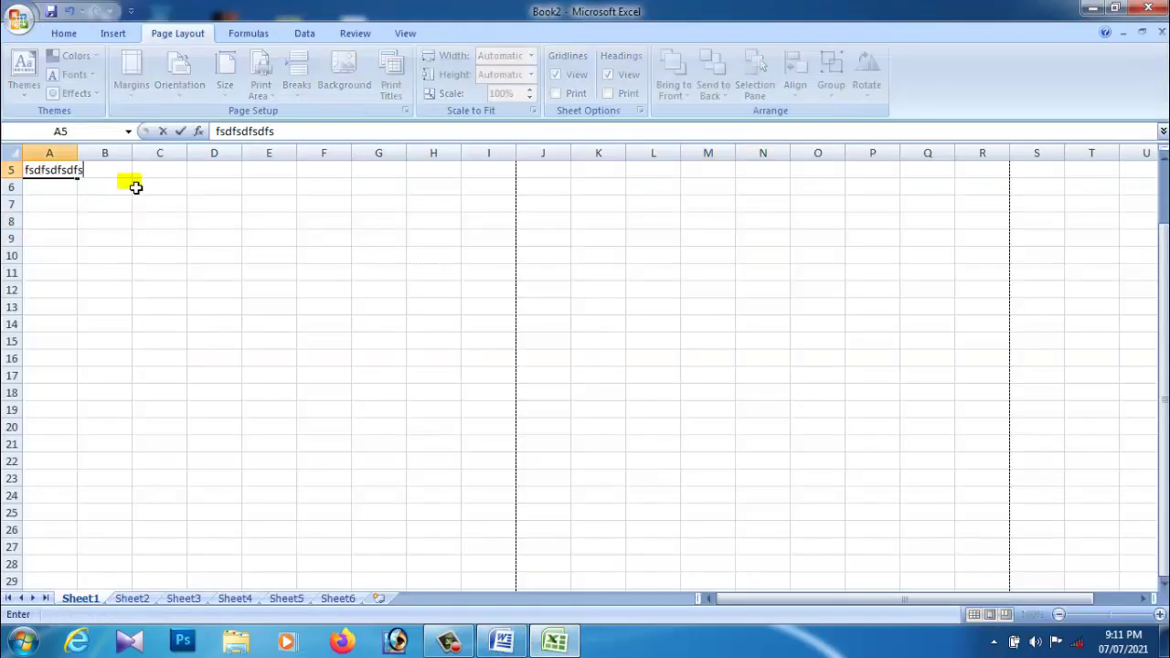
type("dfsdfsdfsdfsdfsdfsdfs")
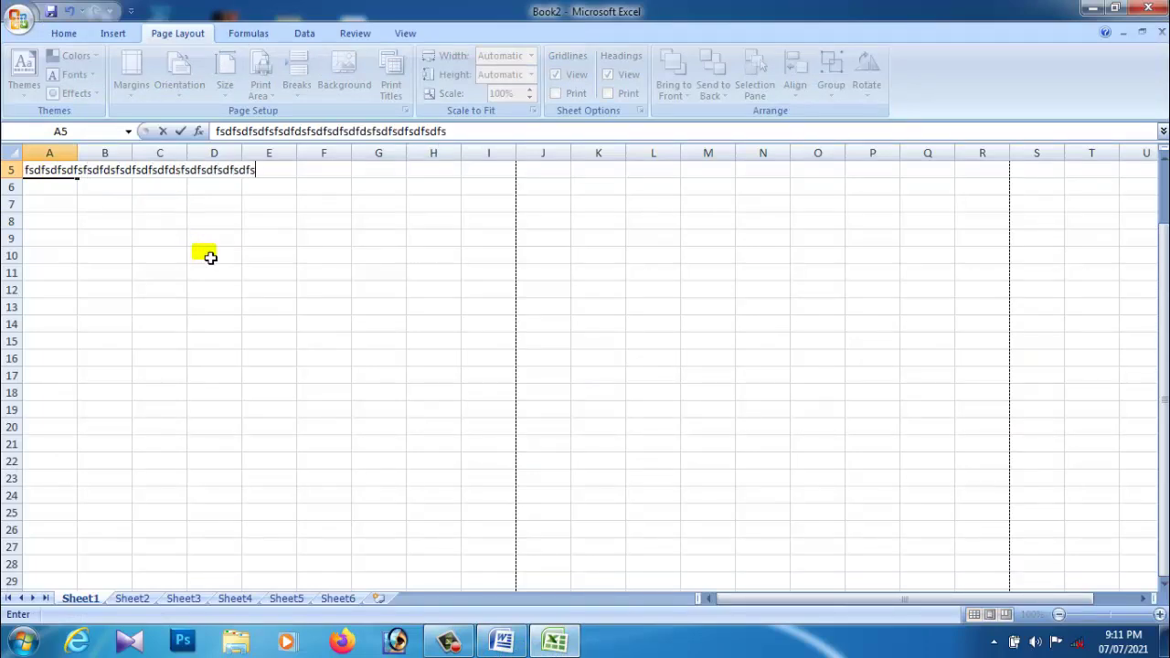
type("f")
left_click(539, 645)
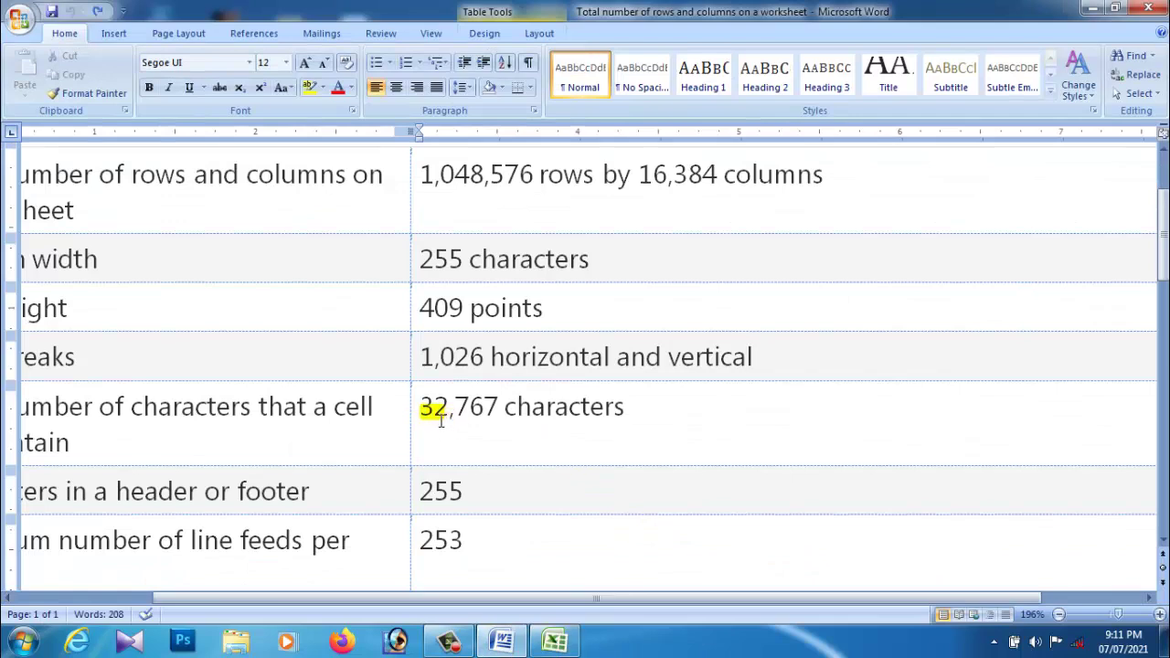
left_click(644, 421)
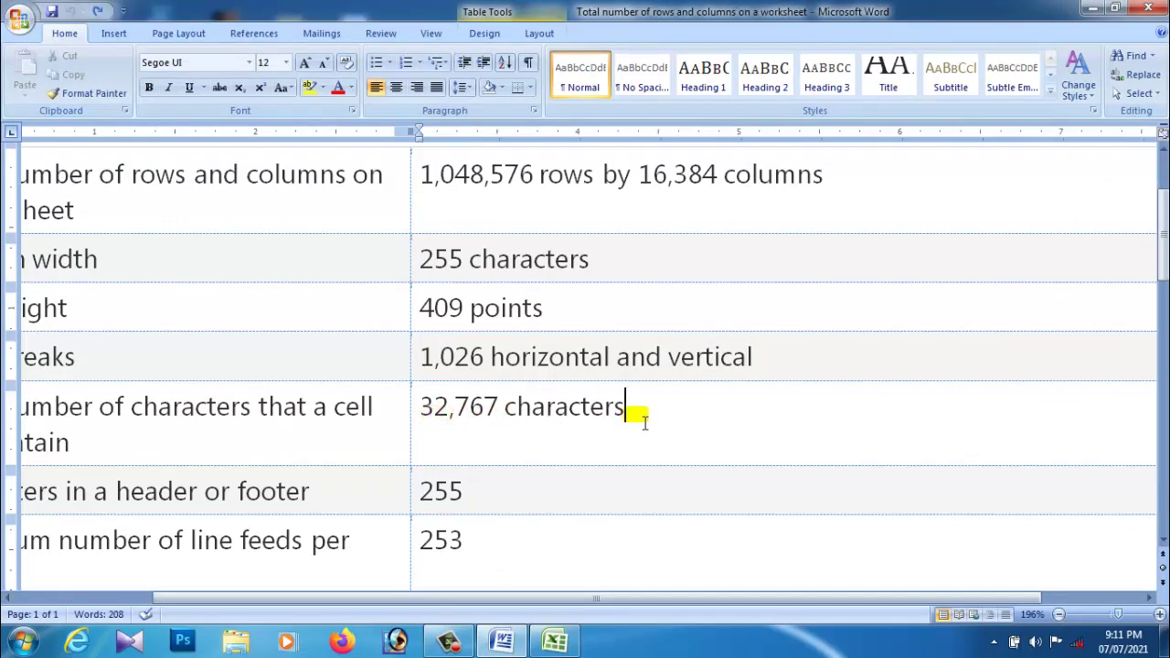
left_click(555, 640)
Edit A5 again, recheck the Word table, and confirm the entry by selecting C6
double_click(64, 174)
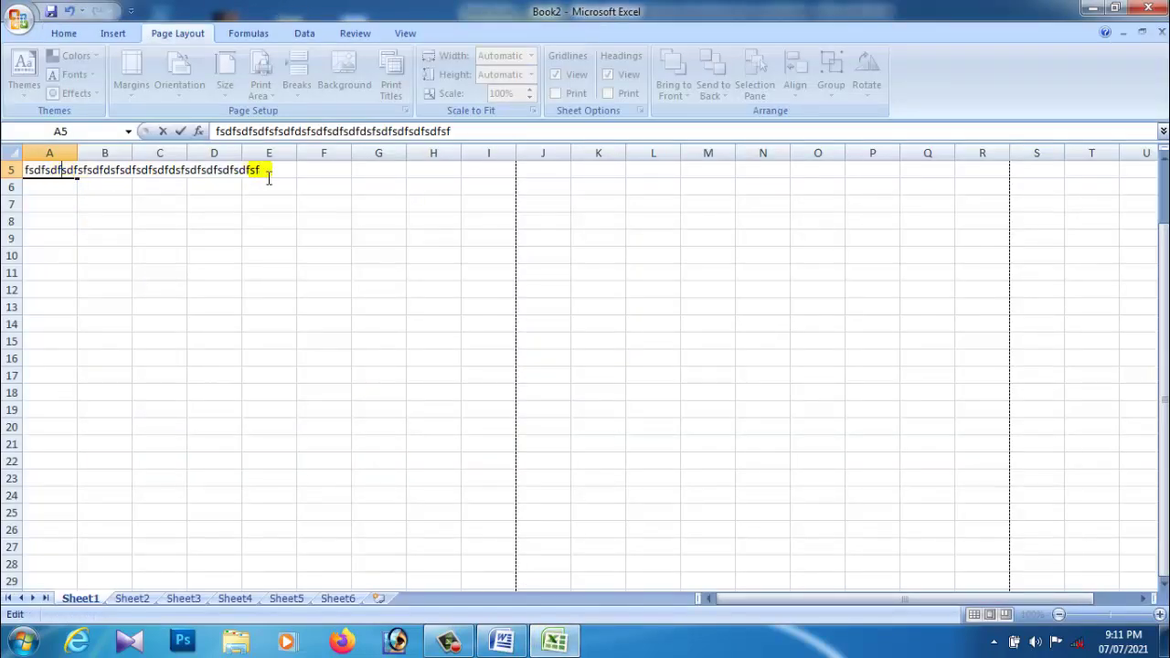
left_click(555, 636)
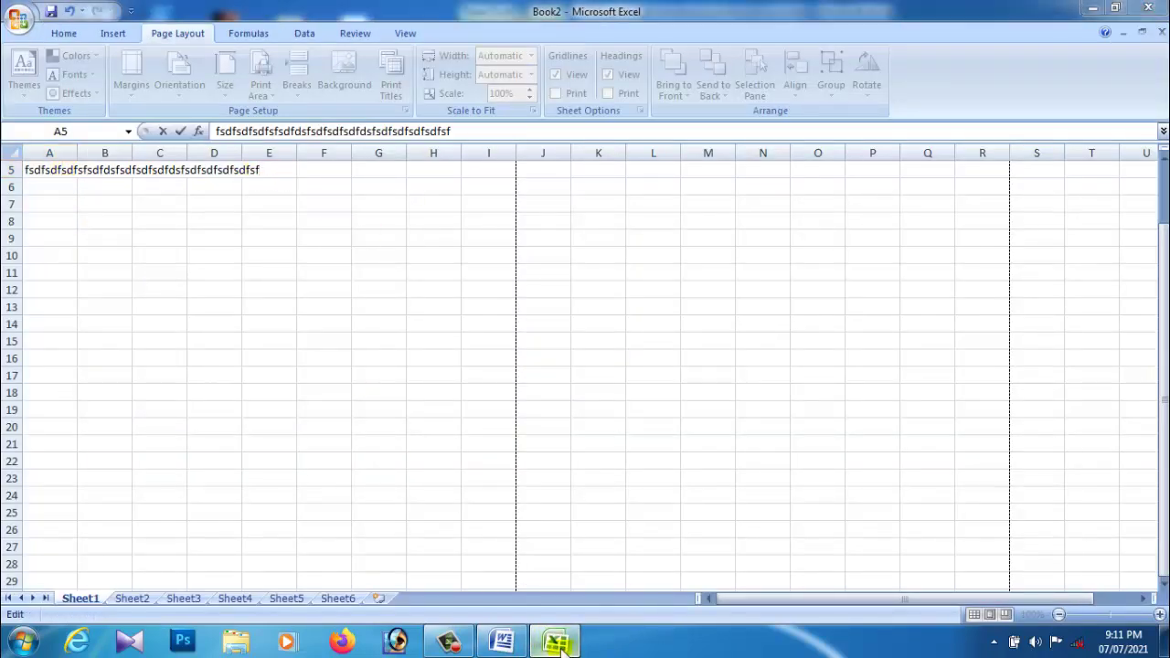
left_click_drag(631, 599, 476, 599)
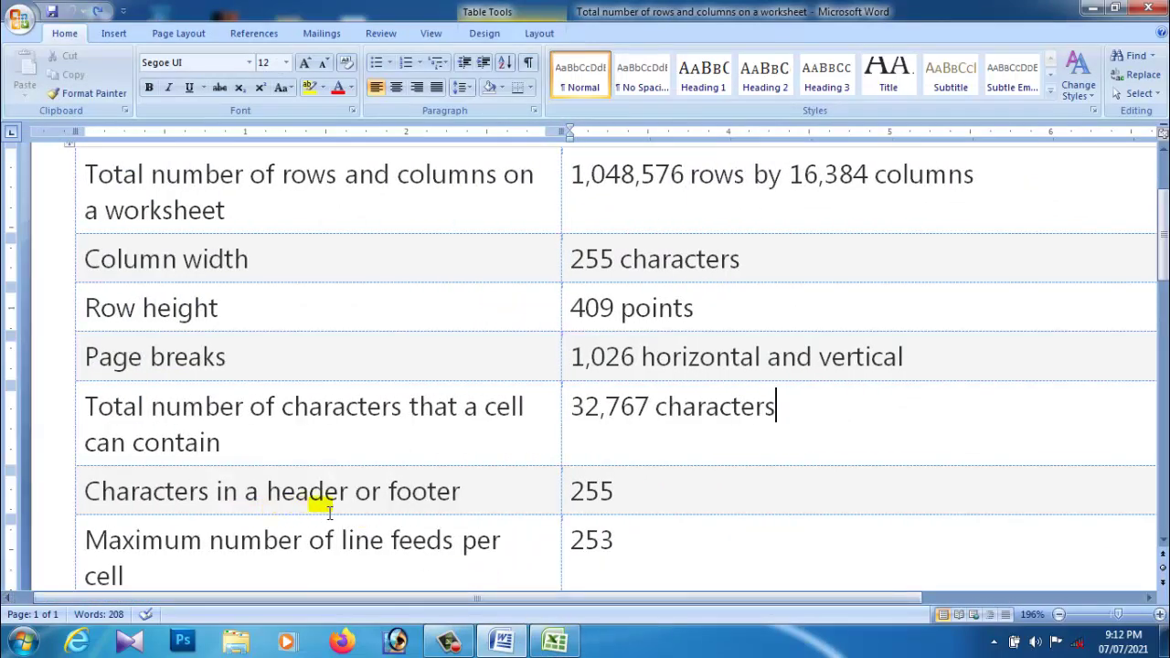
left_click(558, 642)
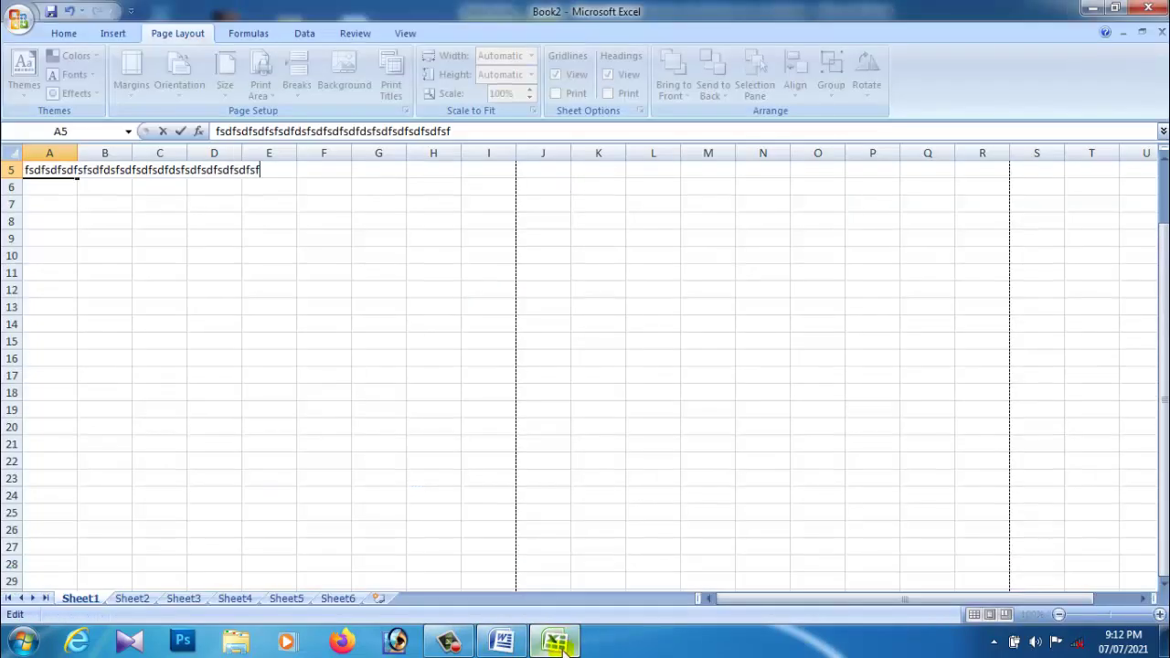
left_click(164, 186)
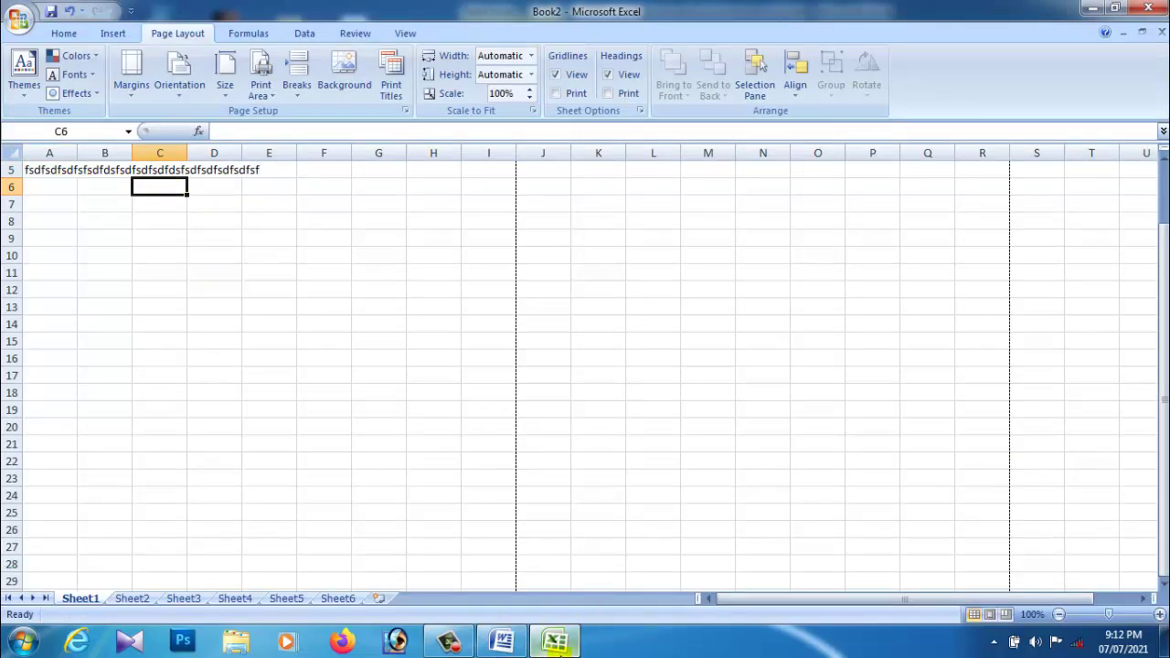
left_click(555, 643)
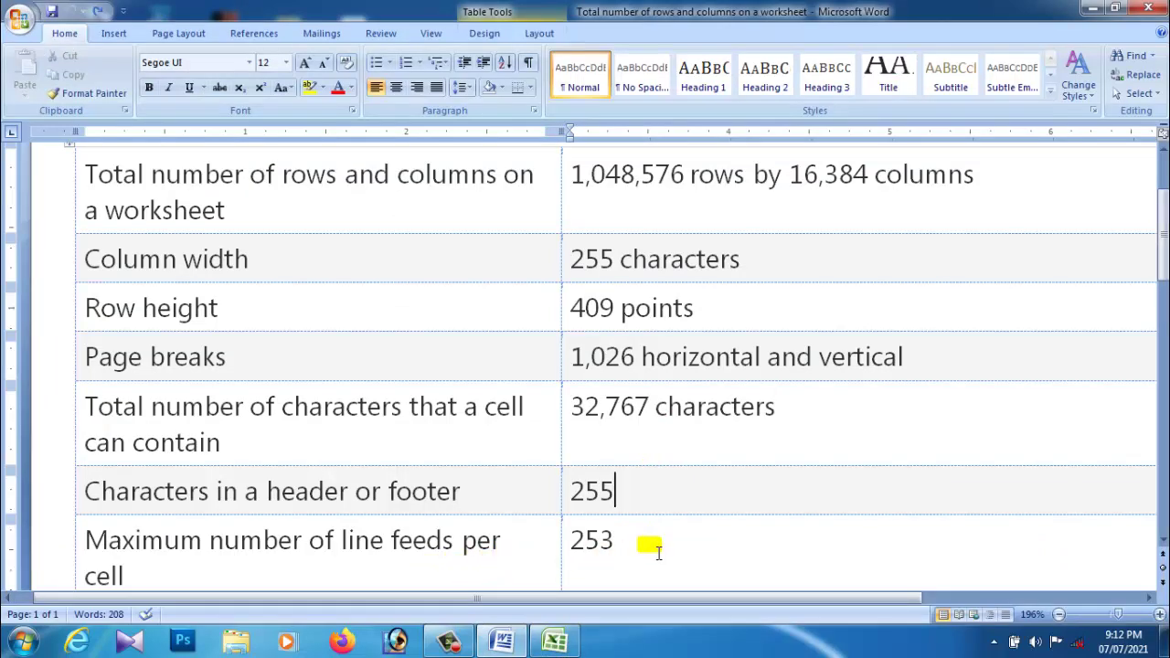
left_click(650, 541)
scroll(661, 554, "down", 3)
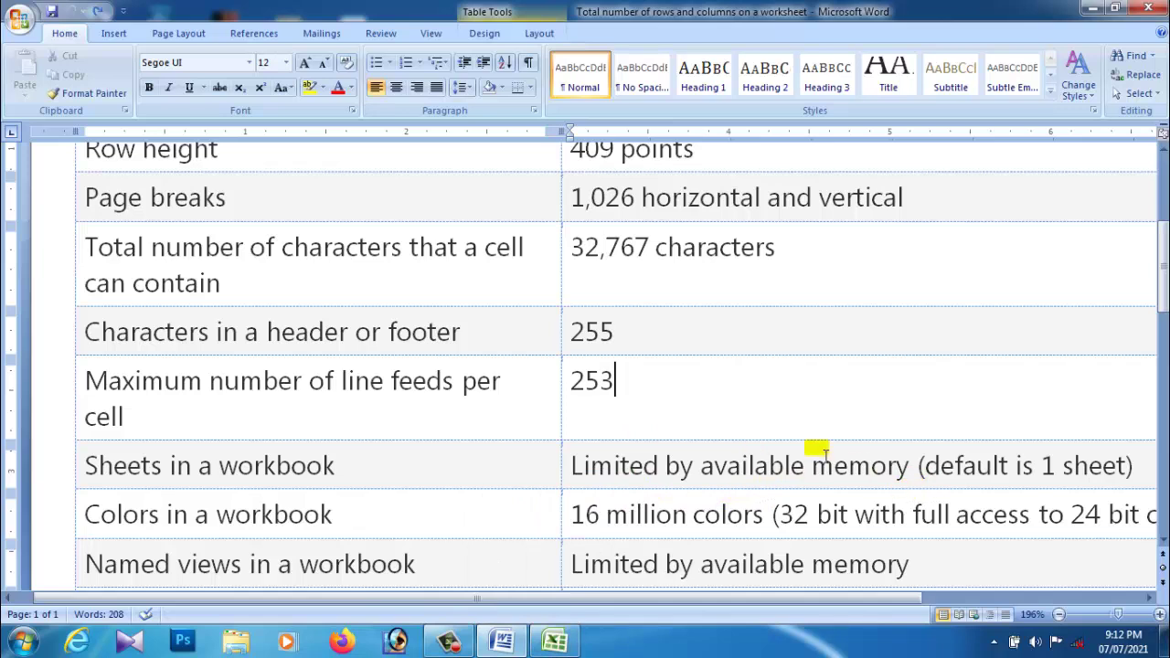
left_click(555, 641)
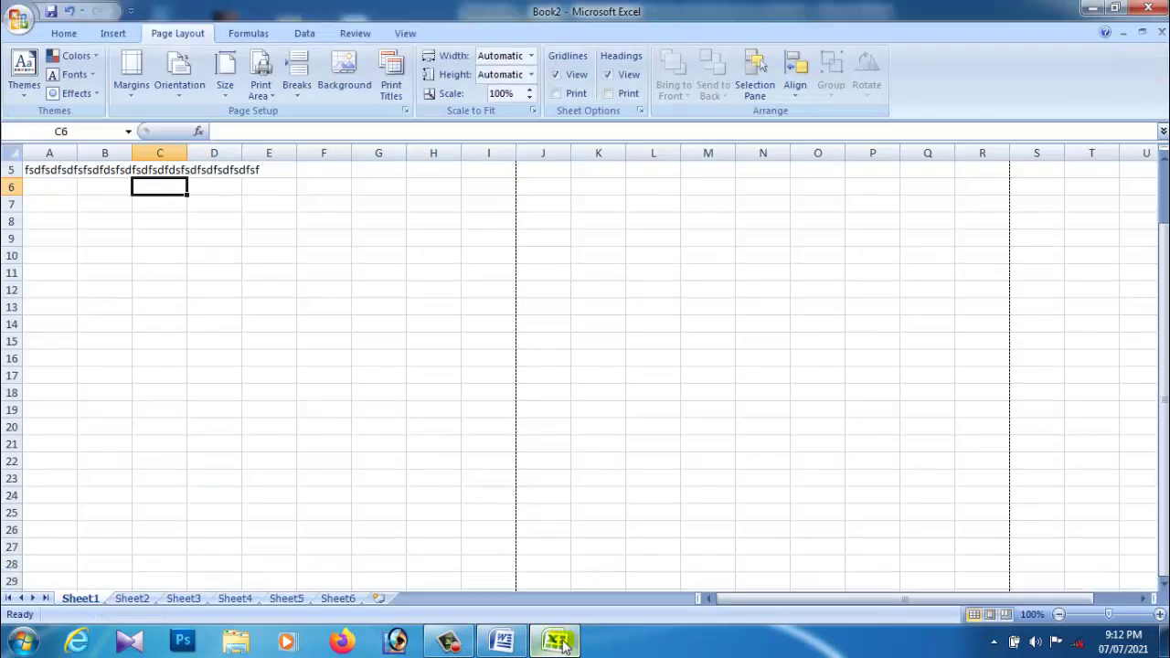
Insert fourteen more blank worksheets up to Sheet28, then switch to the Word limits table
left_click(379, 599)
left_click(430, 598)
left_click(485, 599)
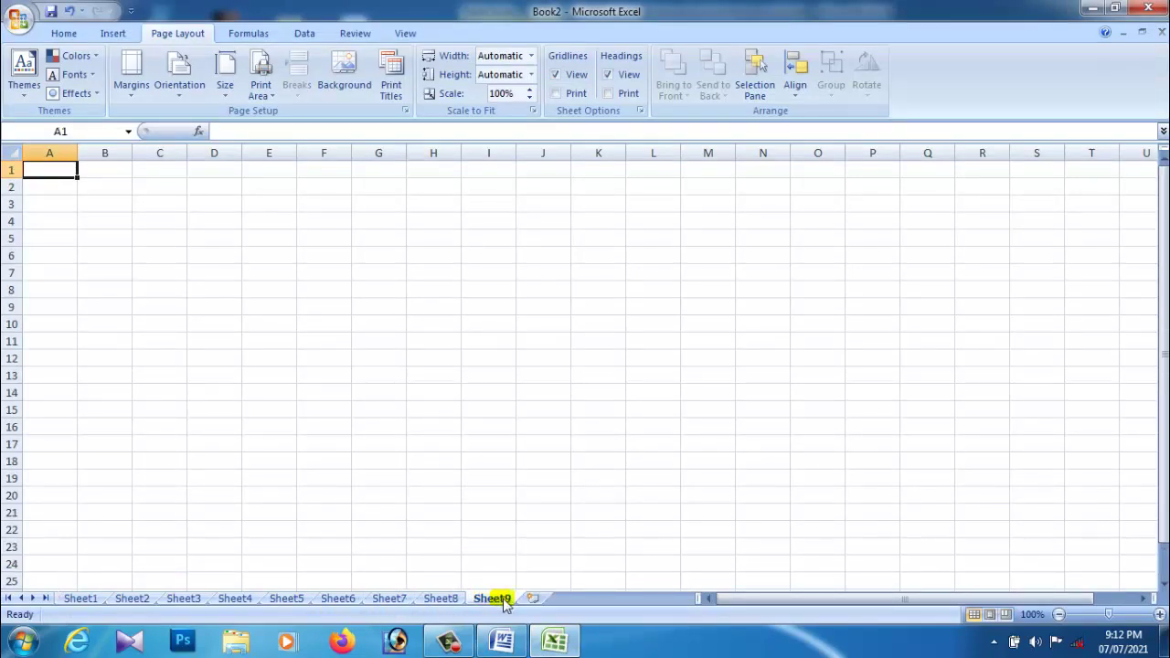
left_click(527, 600)
left_click(587, 600)
left_click(651, 600)
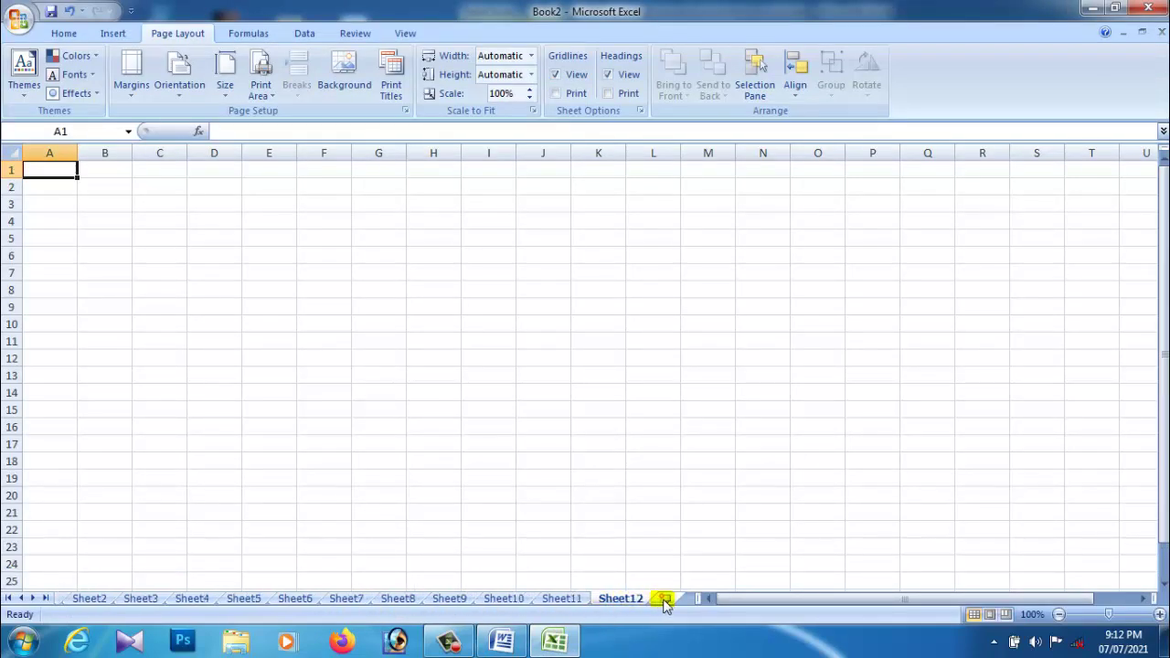
left_click(664, 600)
left_click(677, 600)
left_click(673, 600)
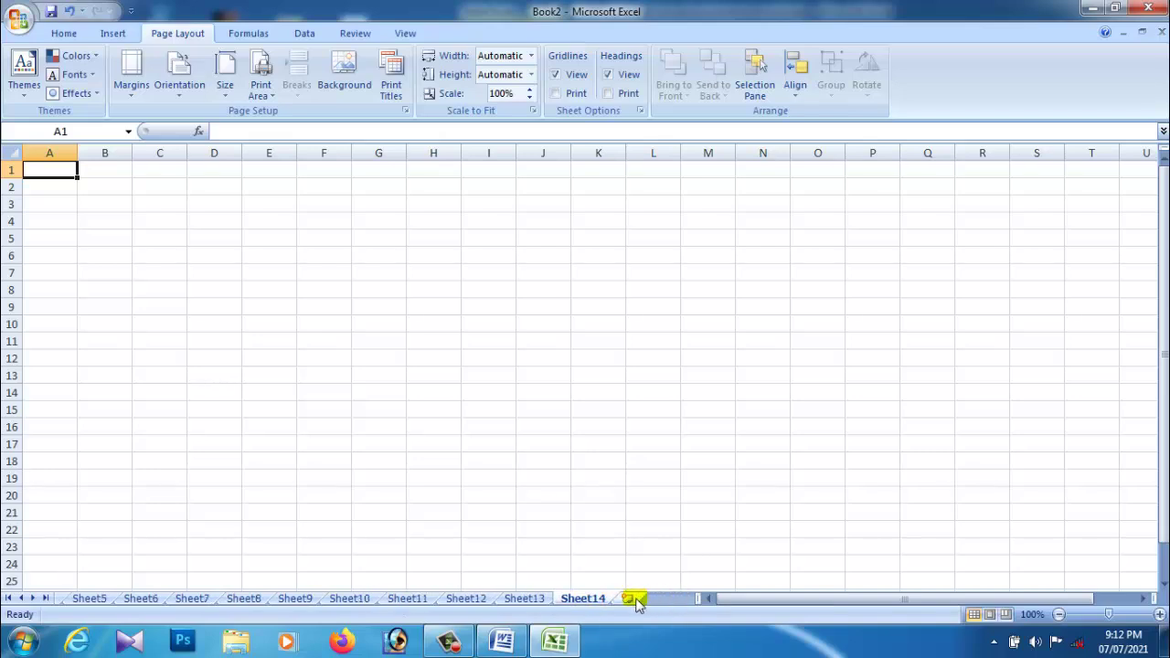
left_click(672, 600)
left_click(669, 600)
left_click(666, 600)
left_click(663, 600)
left_click(660, 600)
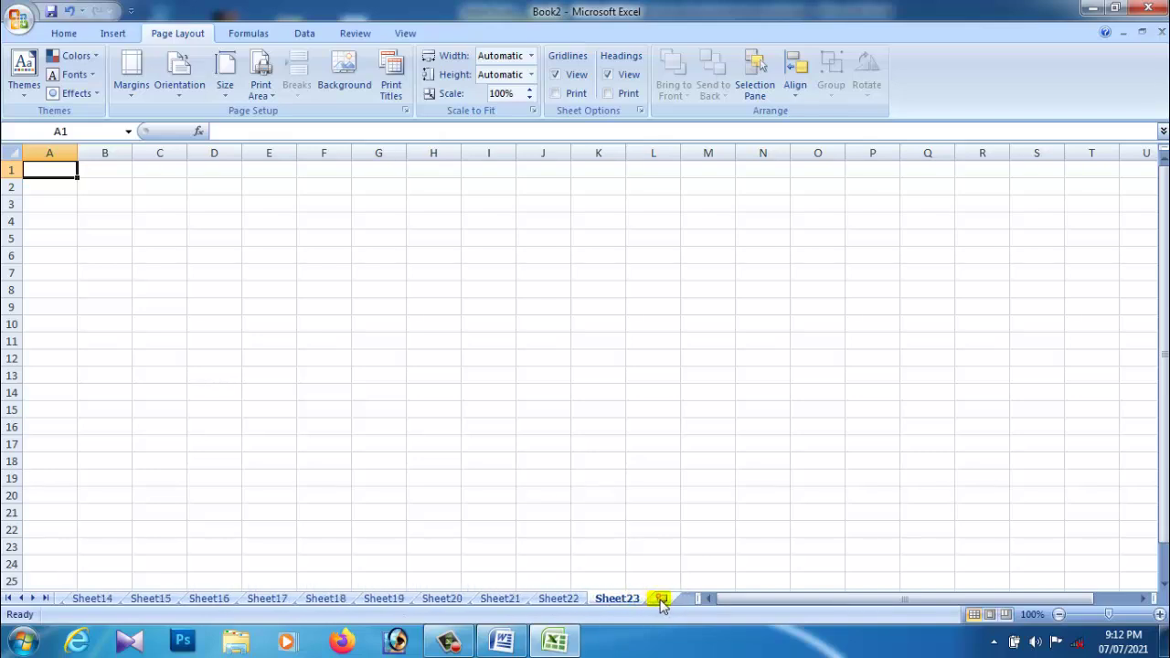
left_click(567, 645)
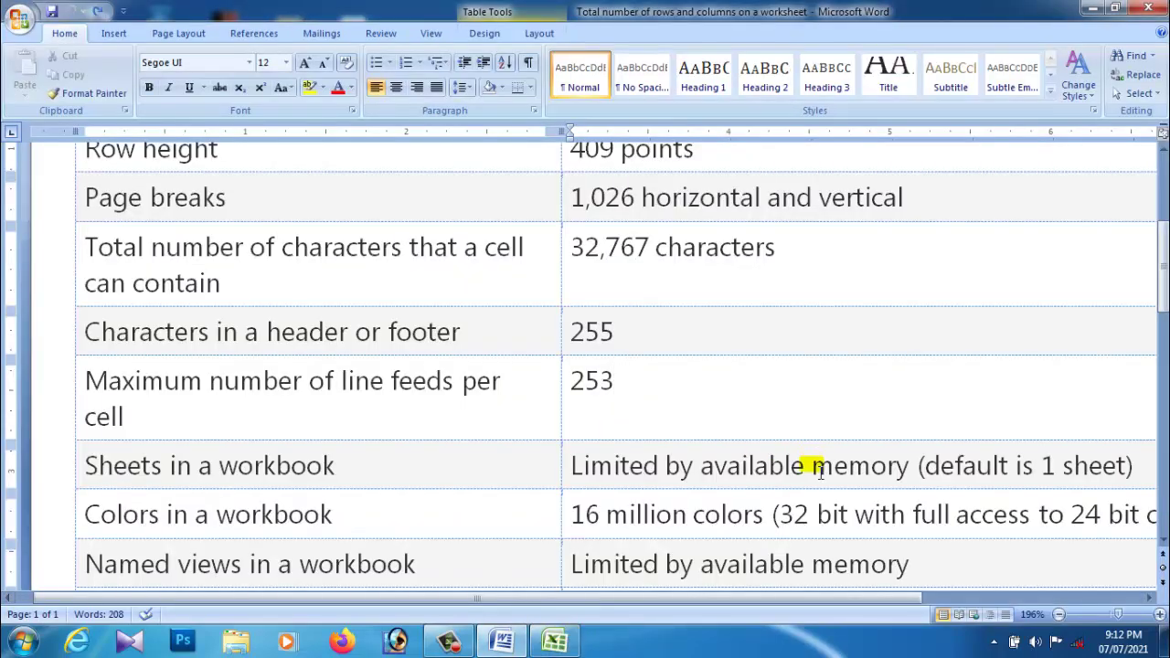
Scroll the Word table to the 'Zoom range: 10 percent to 400 percent' row and highlight it
scroll(792, 520, "down", 1)
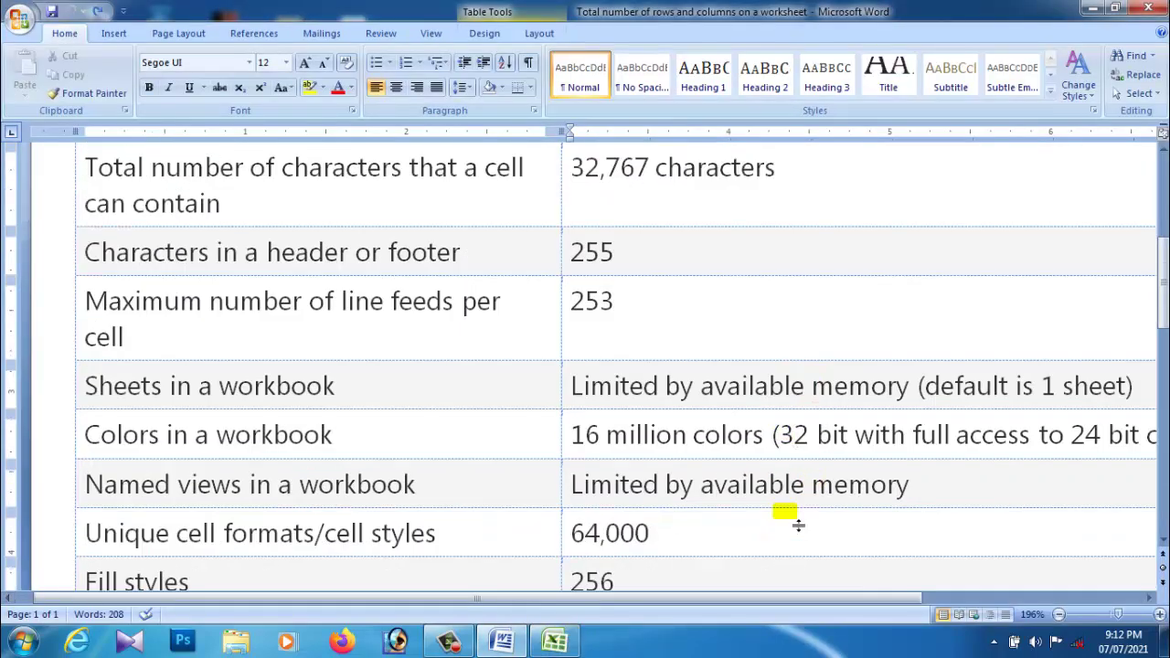
scroll(291, 528, "down", 2)
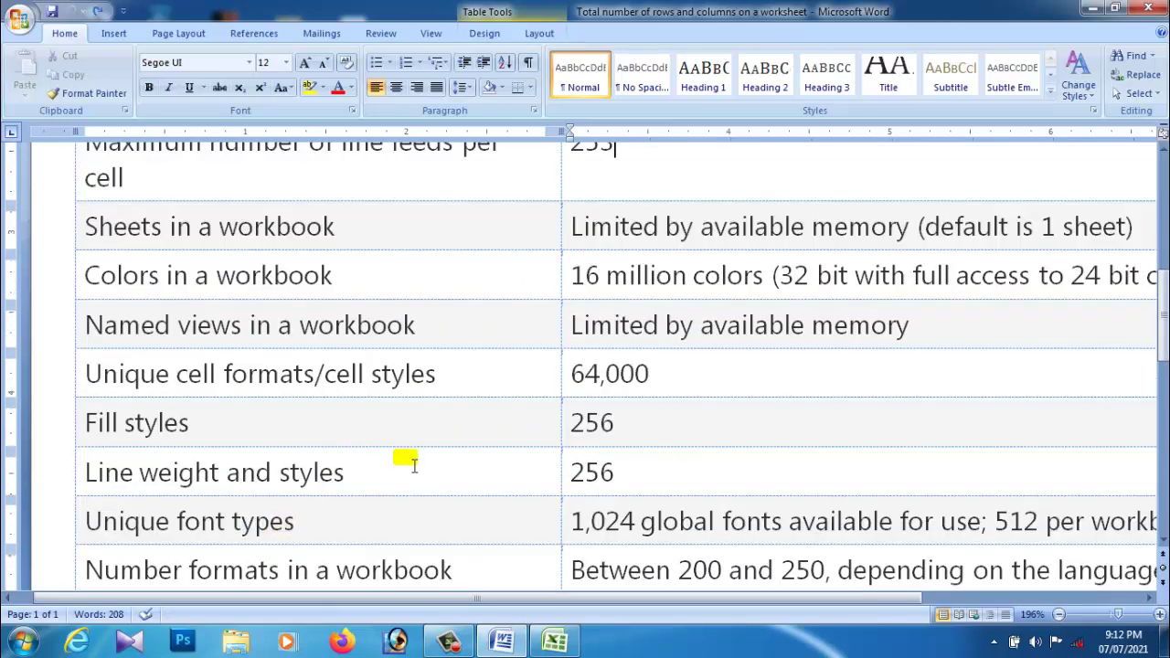
scroll(621, 480, "down", 2)
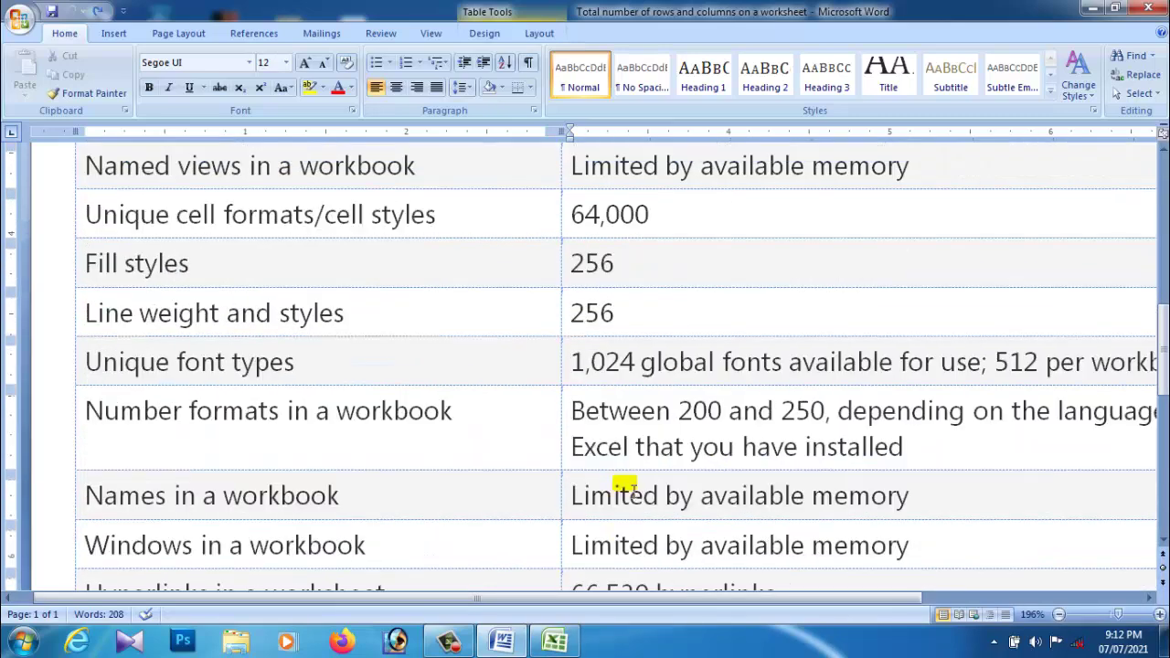
scroll(625, 487, "down", 2)
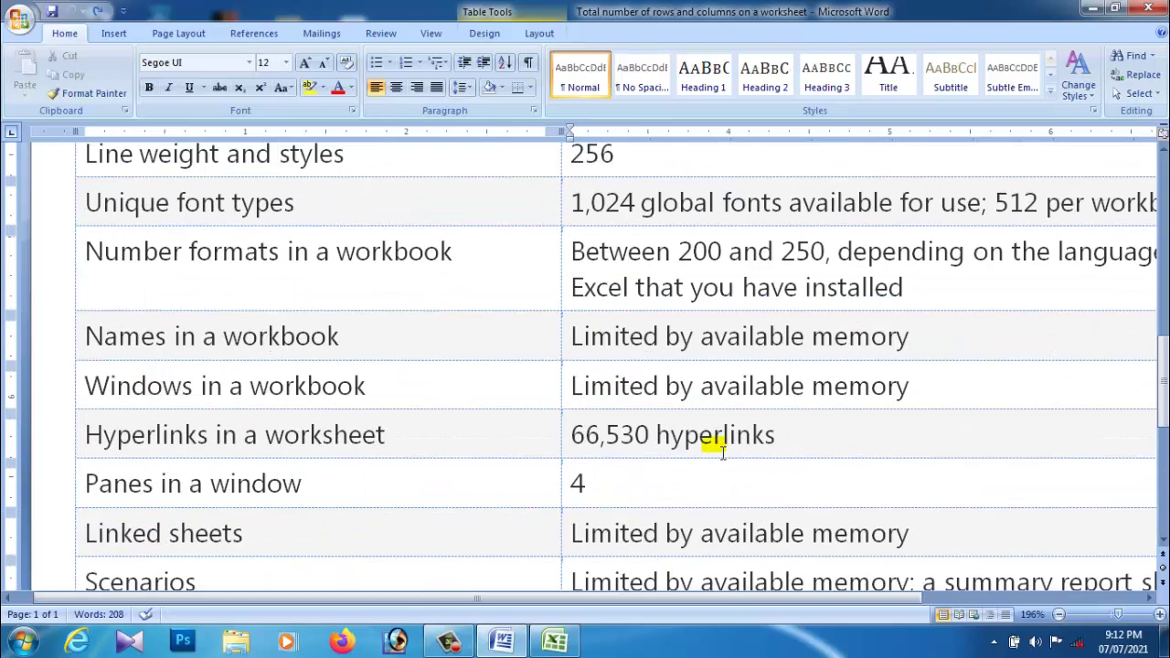
scroll(713, 446, "down", 2)
scroll(711, 447, "down", 2)
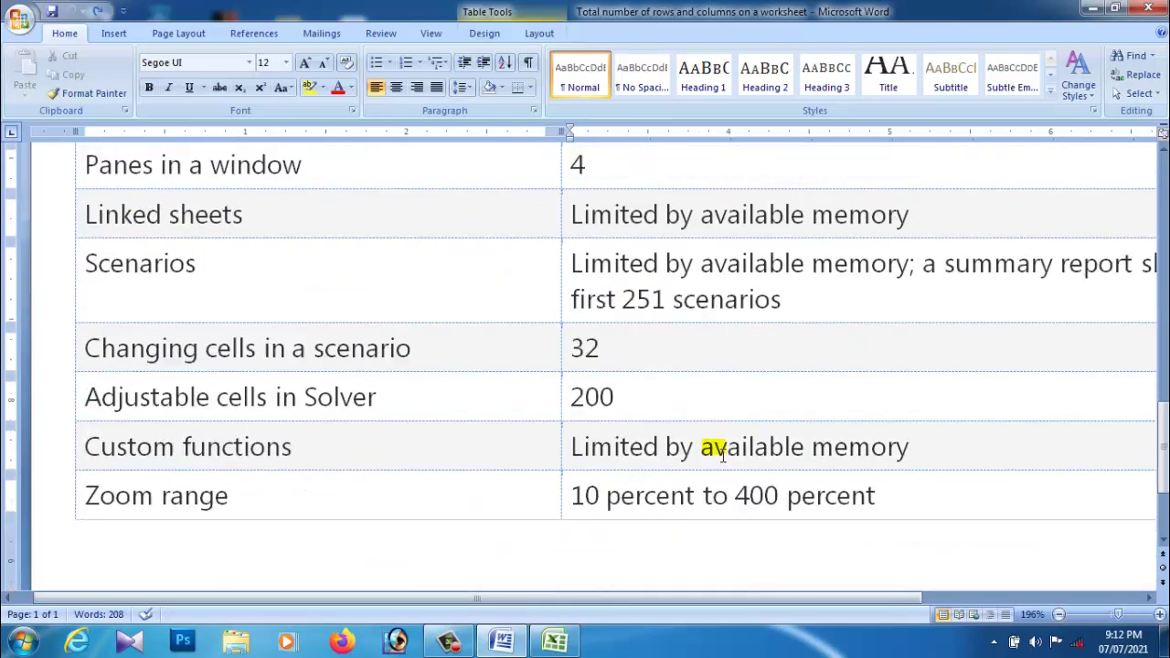
scroll(670, 512, "down", 2)
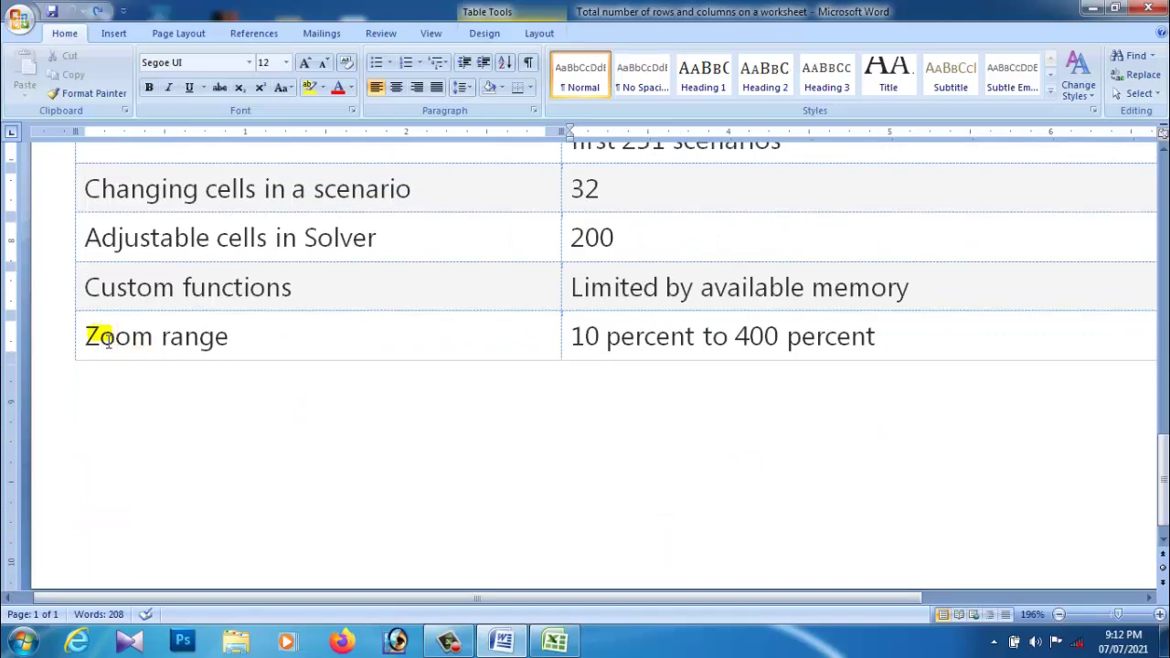
left_click_drag(108, 341, 883, 338)
left_click(906, 358)
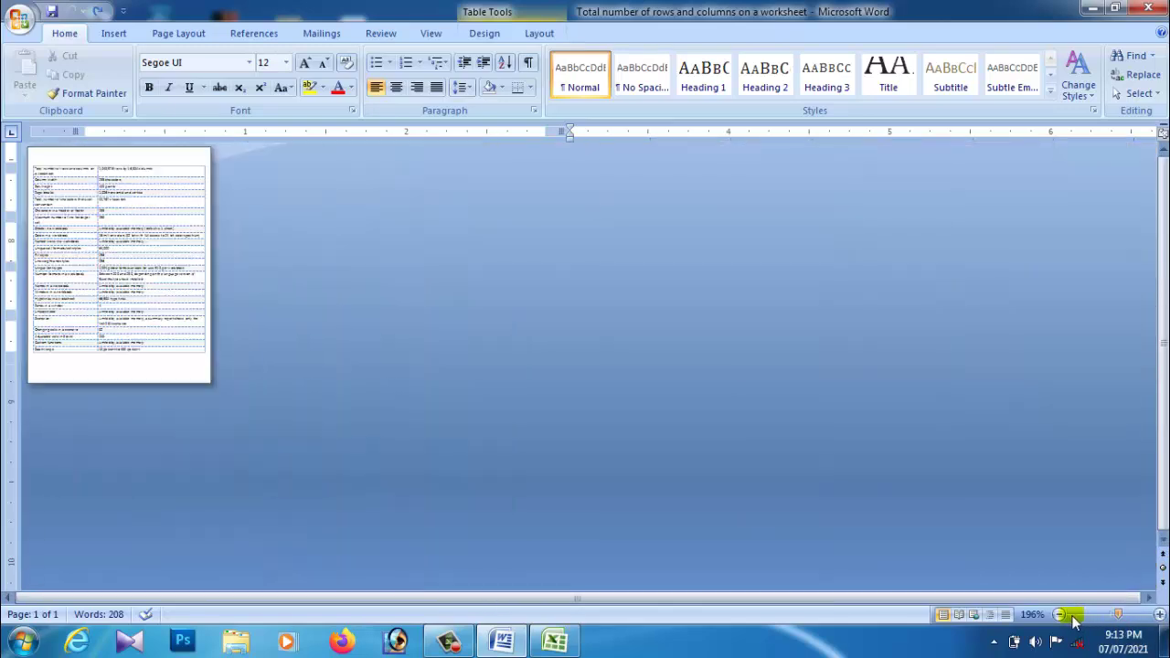
Drag Word's zoom slider between 100% and 500% and back, then return to Excel's Book2
mouse_move(1119, 618)
left_mouse_down()
mouse_move(1061, 619)
mouse_move(1148, 615)
left_mouse_up()
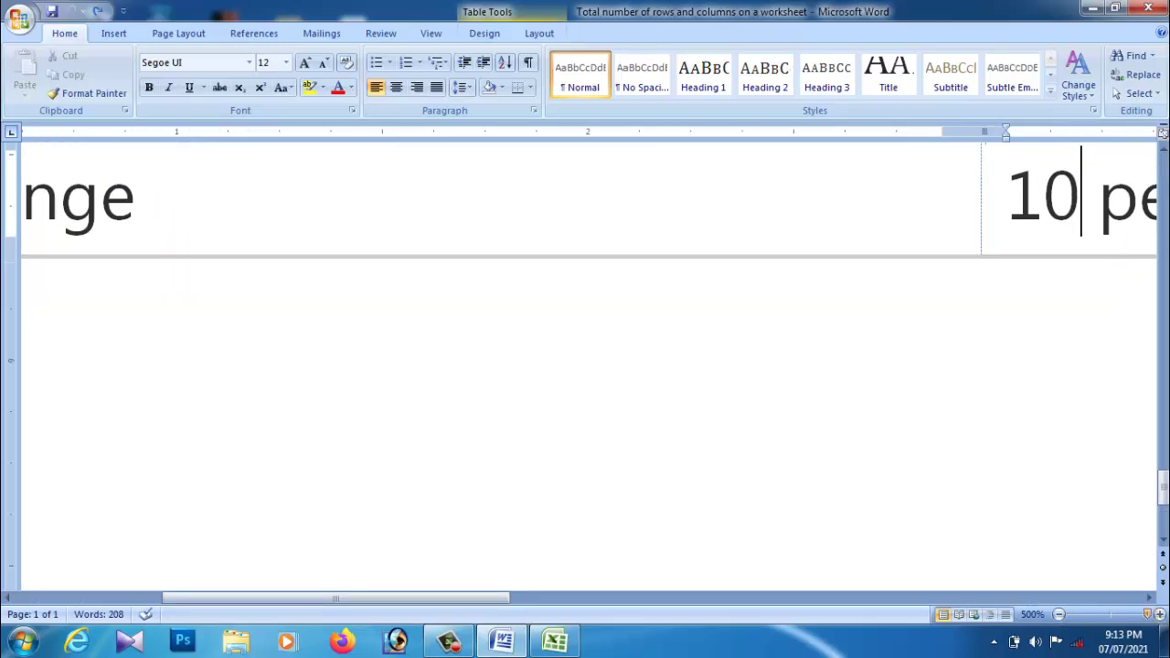
left_click_drag(1154, 618, 1114, 618)
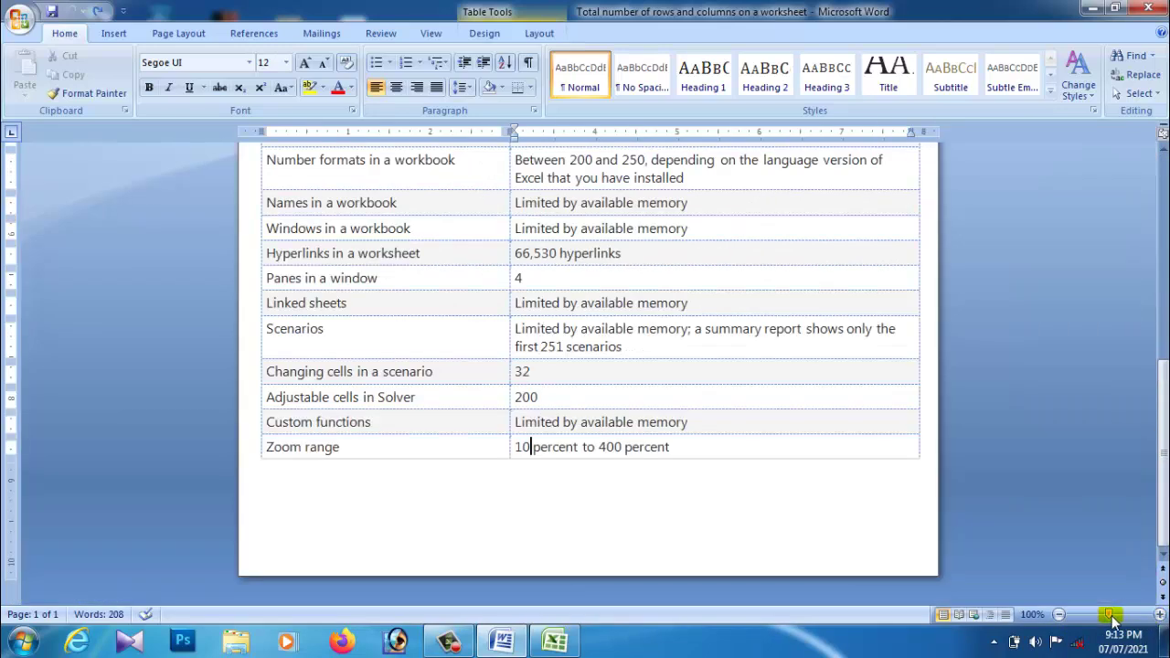
mouse_move(1113, 620)
left_mouse_down()
mouse_move(1102, 621)
mouse_move(1155, 617)
left_mouse_up()
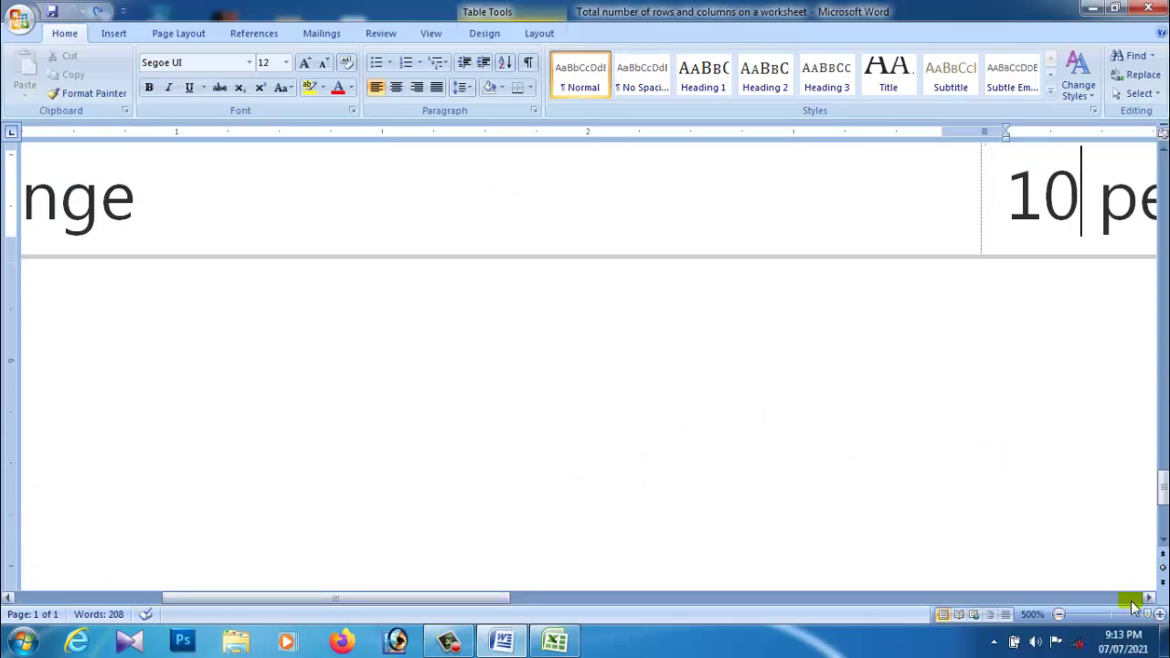
left_click(1112, 620)
mouse_move(1112, 620)
left_mouse_down()
mouse_move(1051, 625)
mouse_move(1158, 618)
left_mouse_up()
left_click(555, 640)
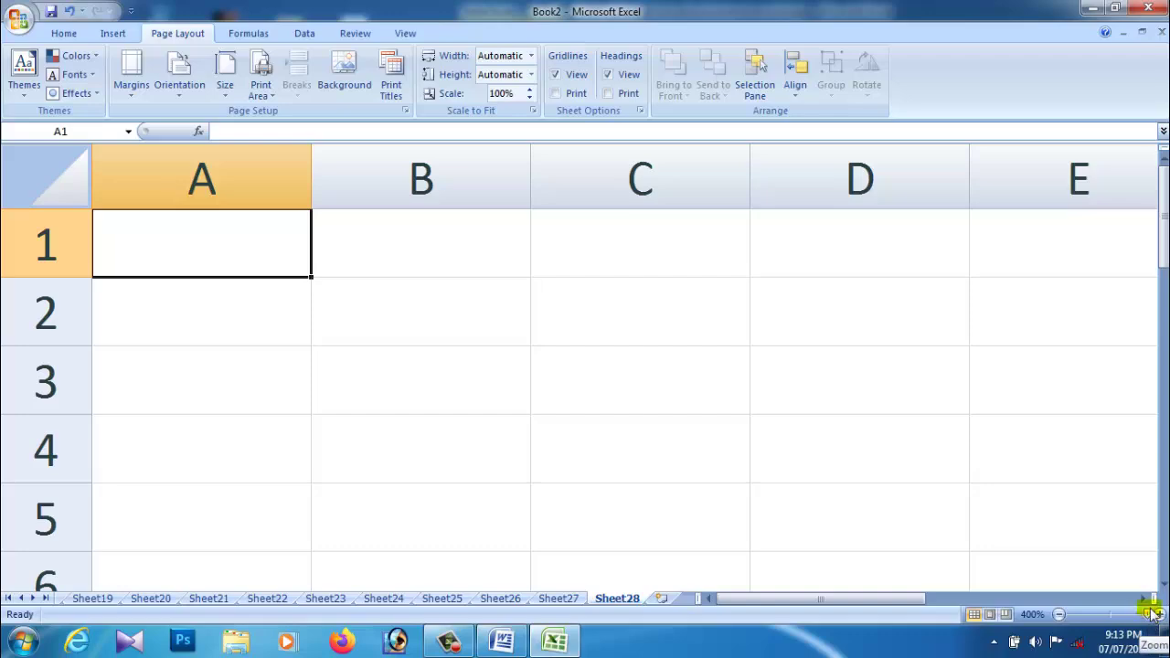
Zoom Sheet28 out from 400% to 10% and back, then bring Word's limits table forward
left_click_drag(1154, 615, 1063, 617)
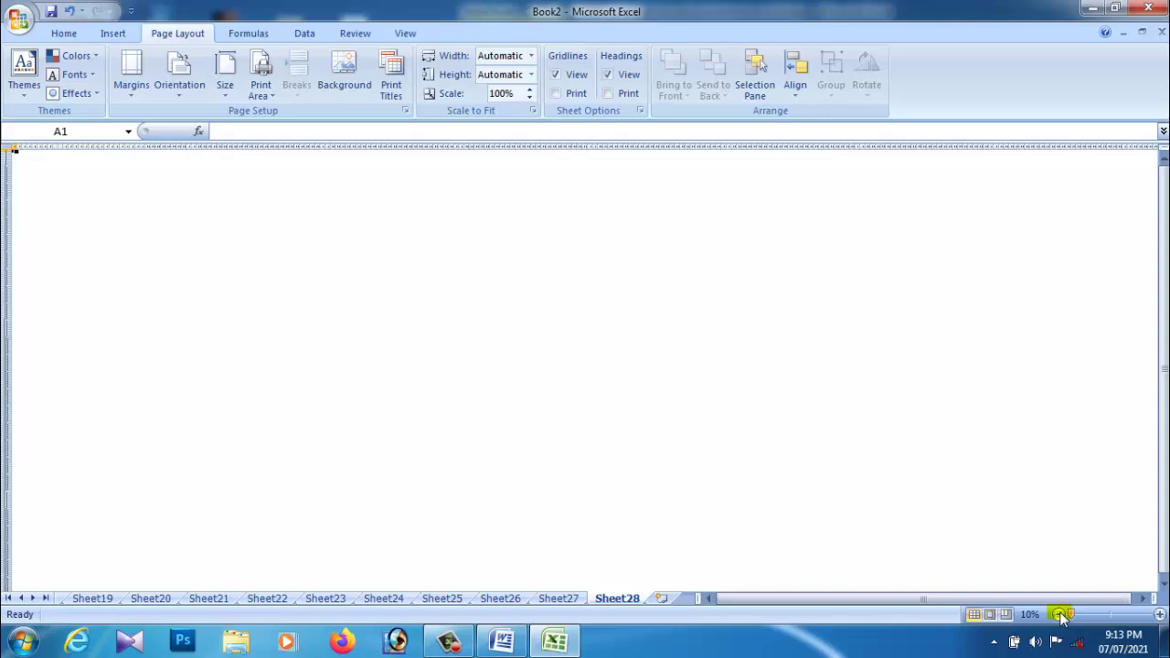
left_click_drag(1062, 617, 1159, 615)
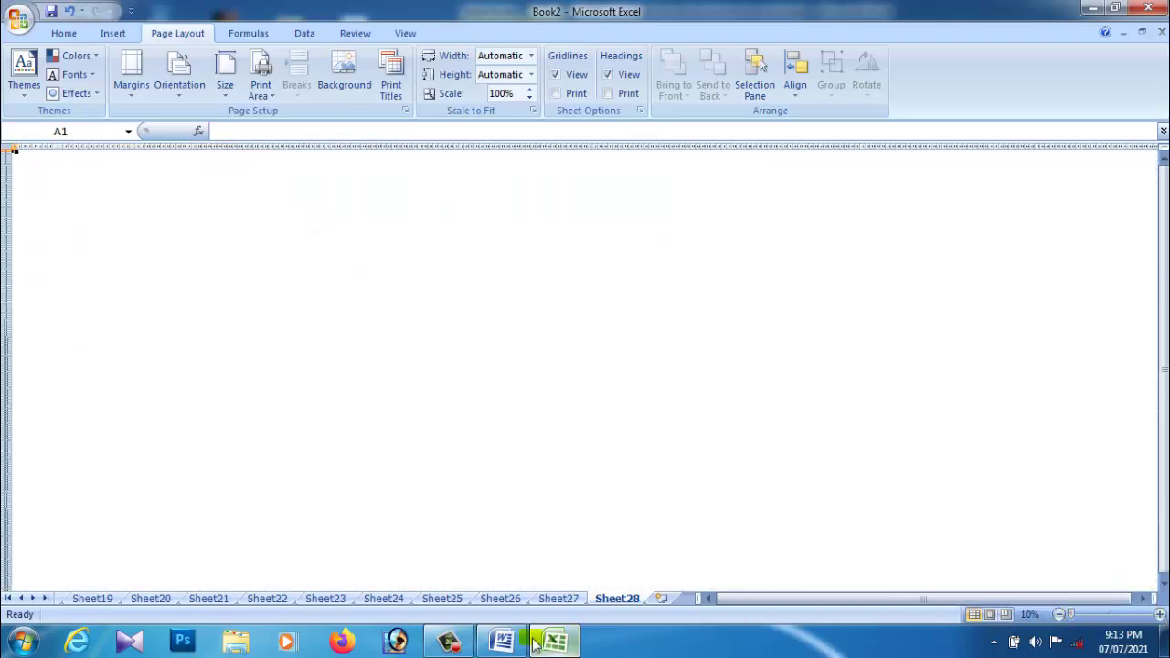
left_click(501, 640)
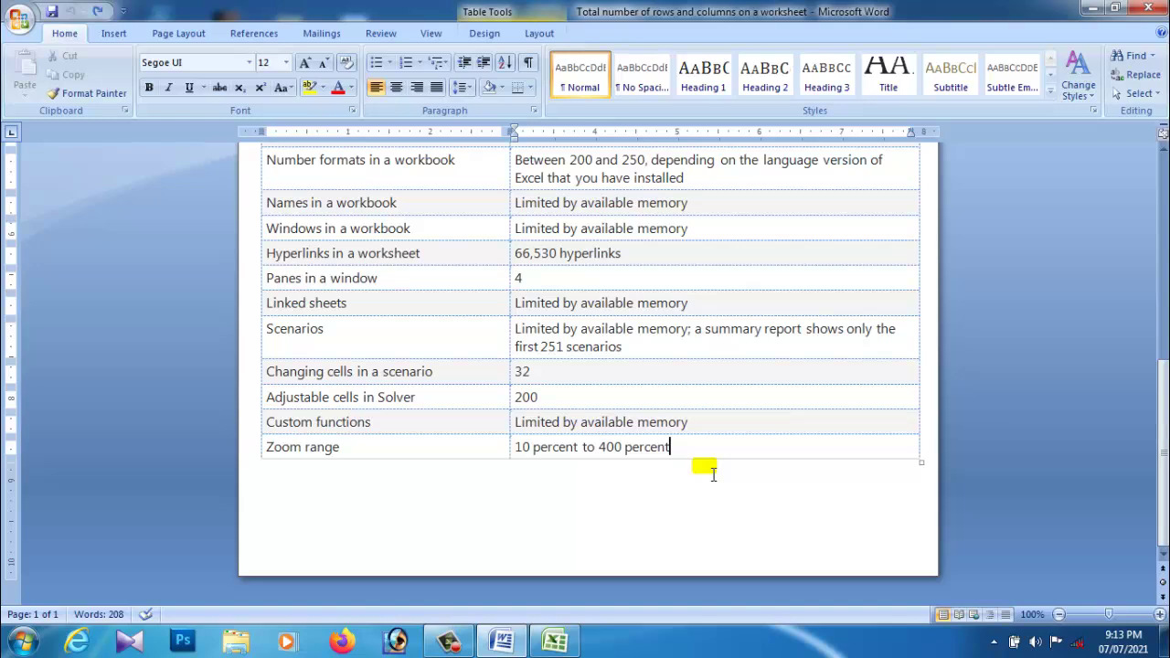
Scroll up and down through Word's Excel limits table, then return to Book2's Sheet28
scroll(402, 418, "up", 3)
scroll(405, 423, "up", 2)
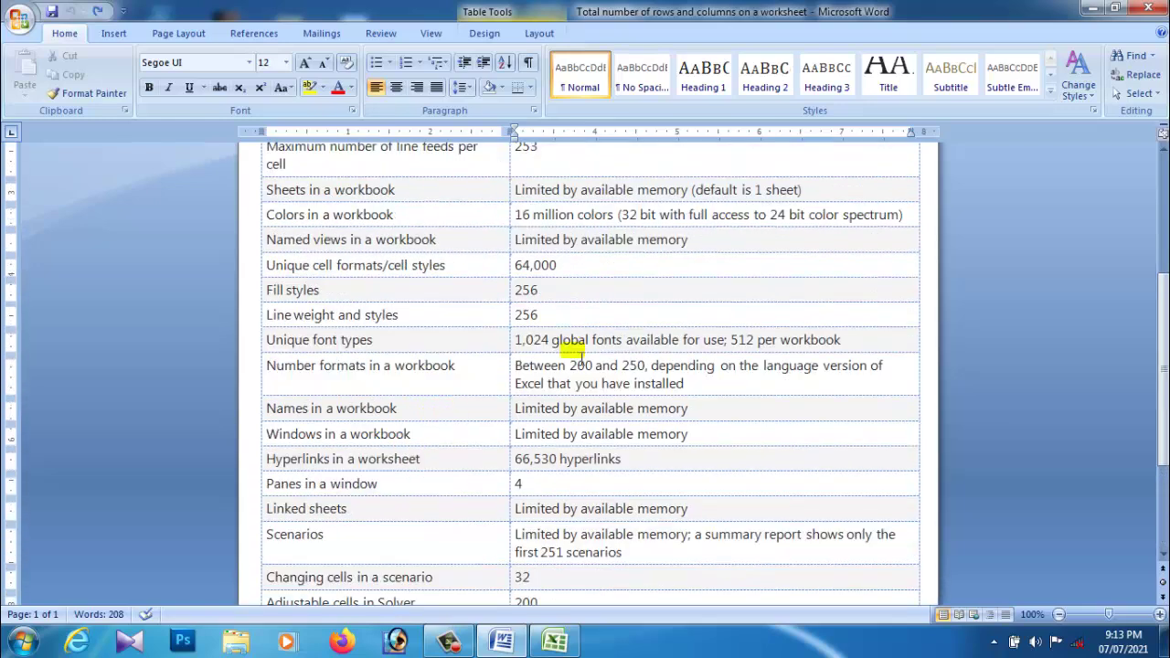
scroll(723, 457, "down", 4)
scroll(736, 465, "down", 1)
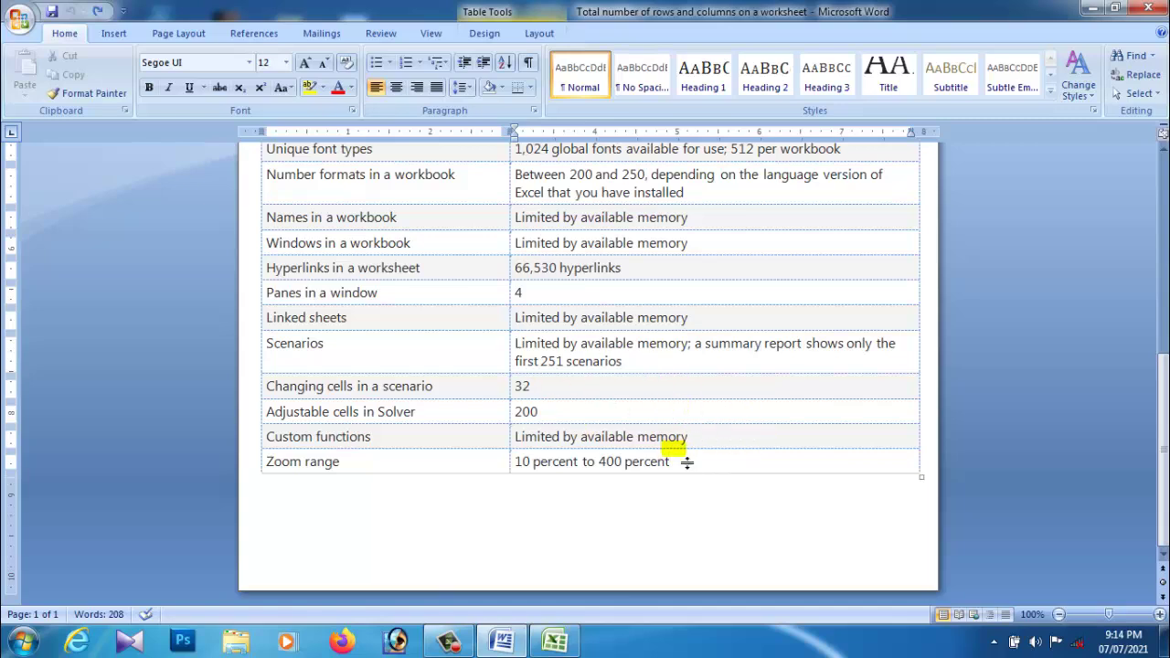
scroll(686, 463, "up", 2)
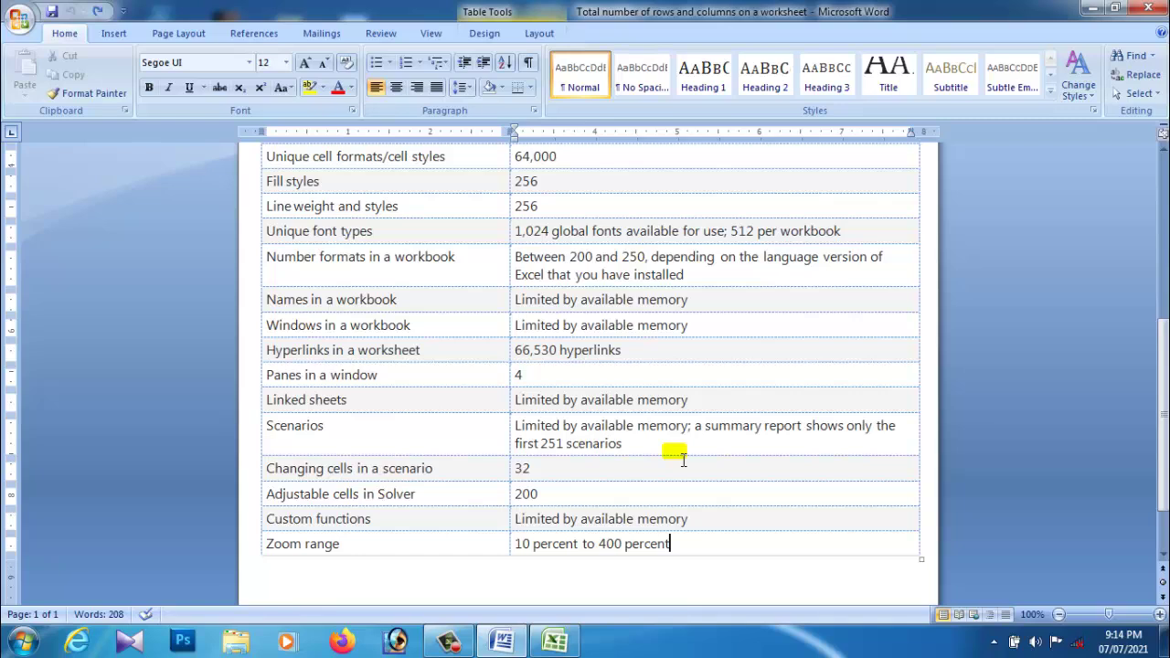
scroll(683, 459, "up", 3)
scroll(683, 459, "up", 2)
scroll(683, 459, "up", 1)
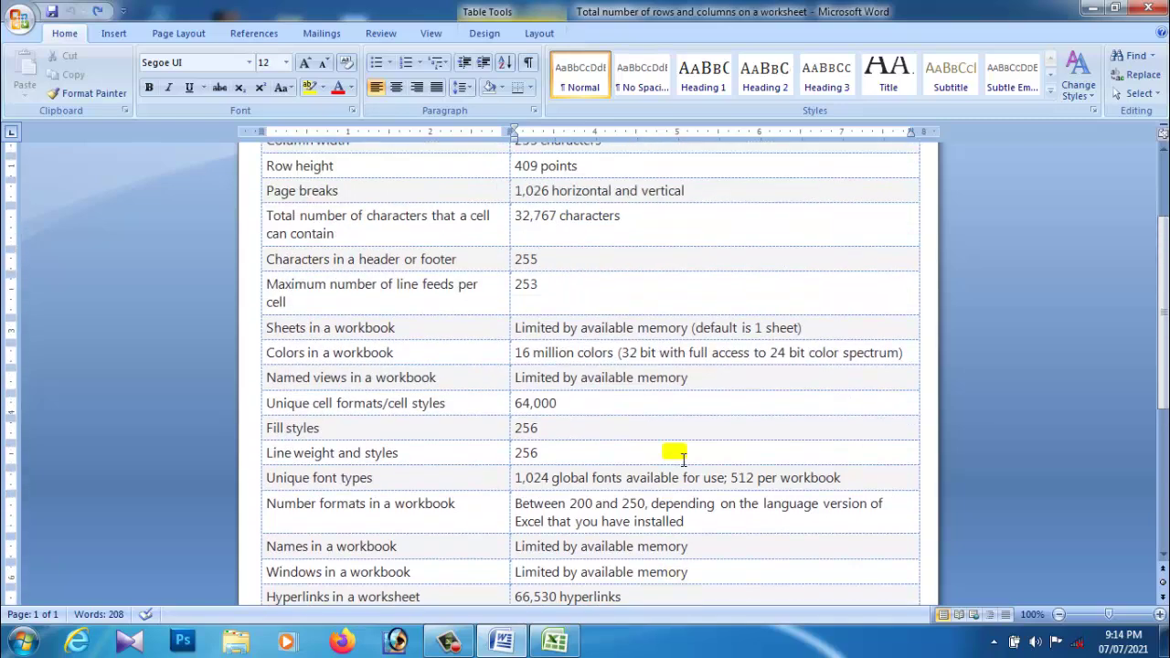
left_click(555, 642)
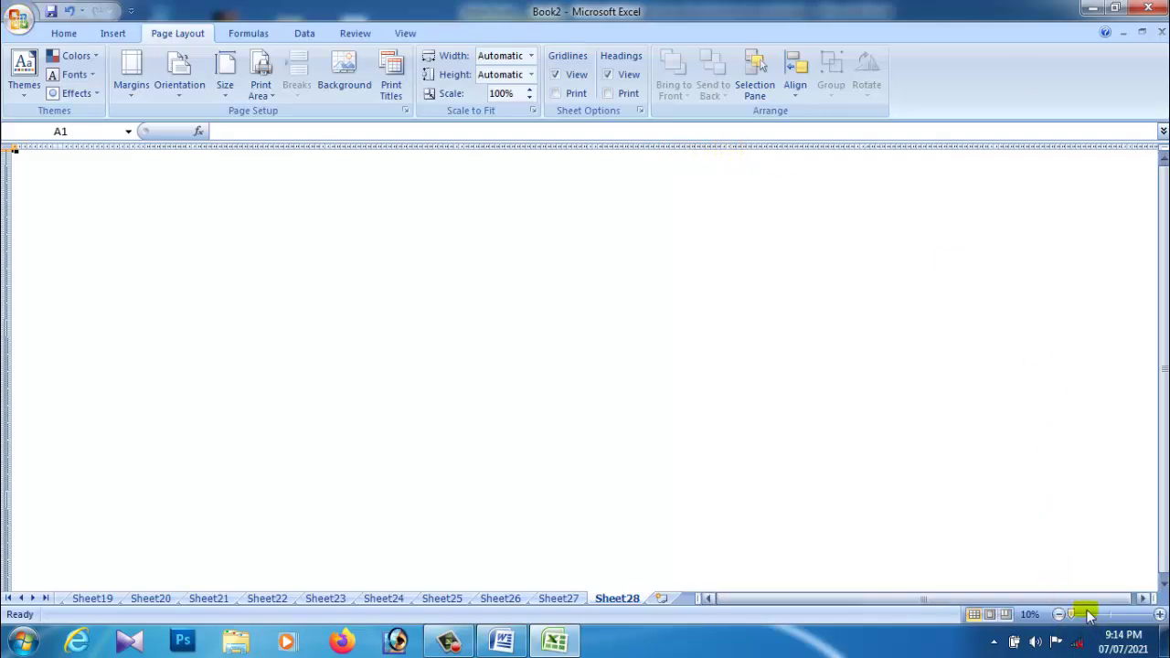
Zoom back in from 10%, select cell L7 on Sheet19, then bring Word's limits table forward
mouse_move(1072, 615)
left_mouse_down()
mouse_move(1120, 622)
mouse_move(1102, 614)
left_mouse_up()
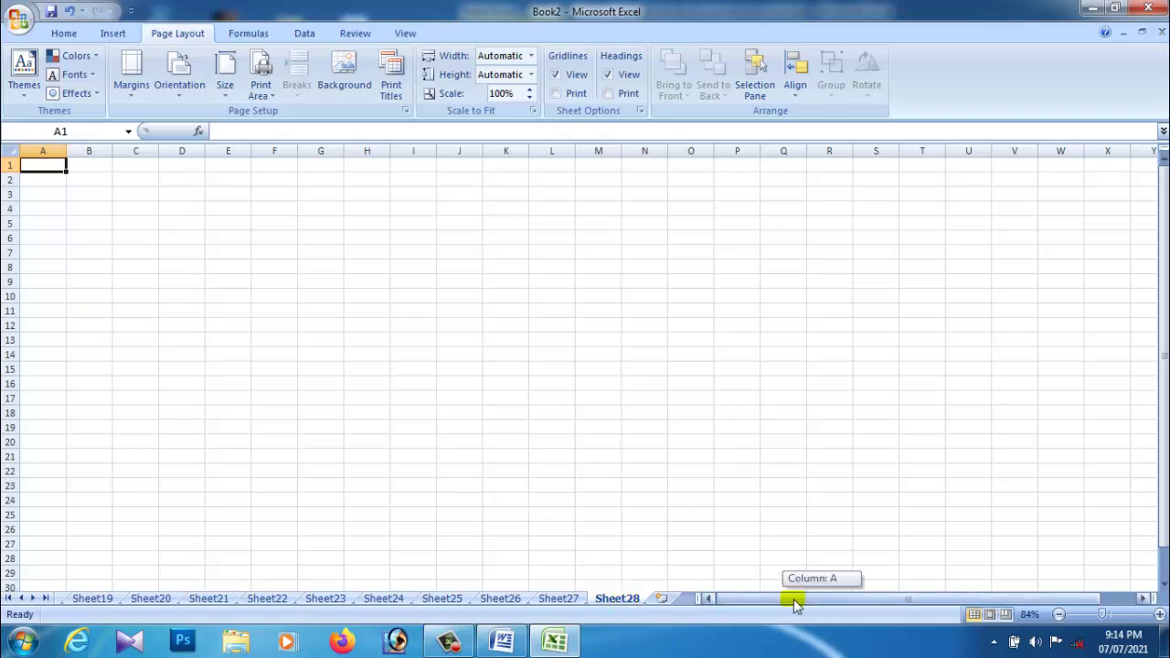
left_click(92, 600)
left_click(651, 270)
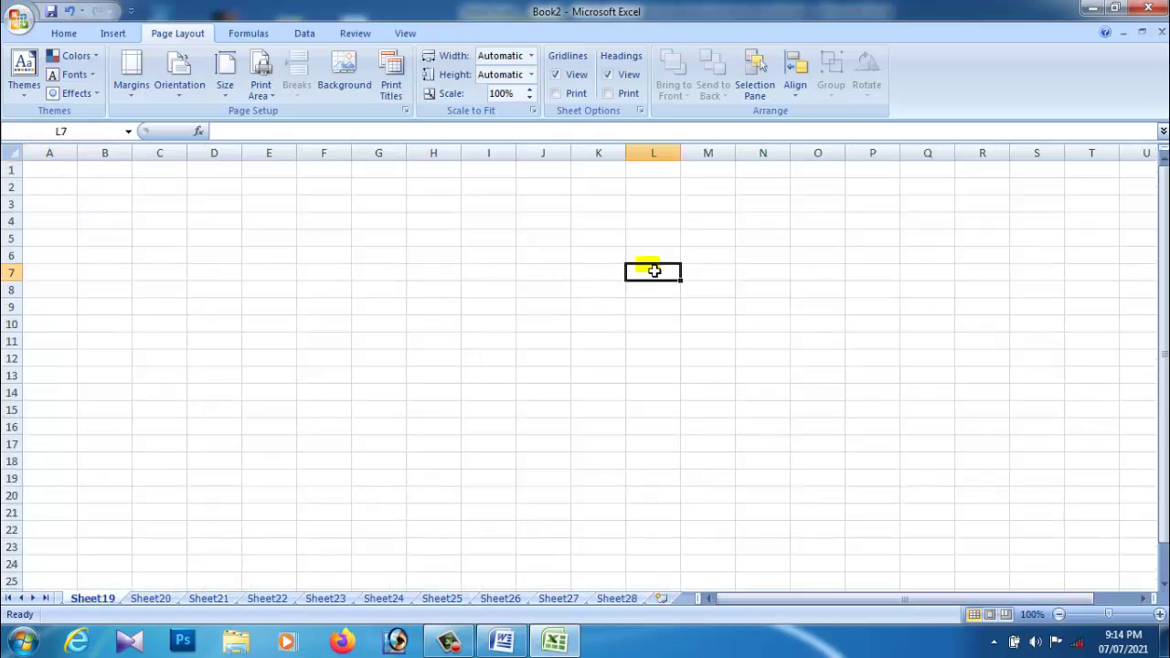
left_click(501, 642)
scroll(732, 387, "up", 3)
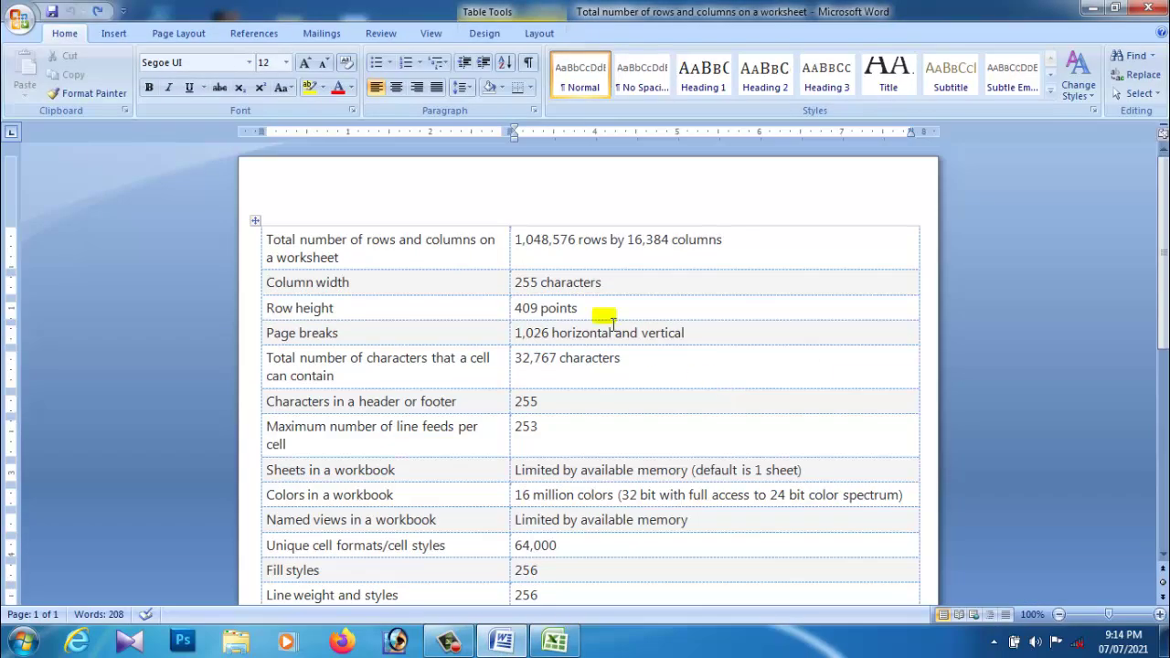
Check the 409-point row height and 32,767-character cell limits in Word, then return to Excel
left_click(651, 283)
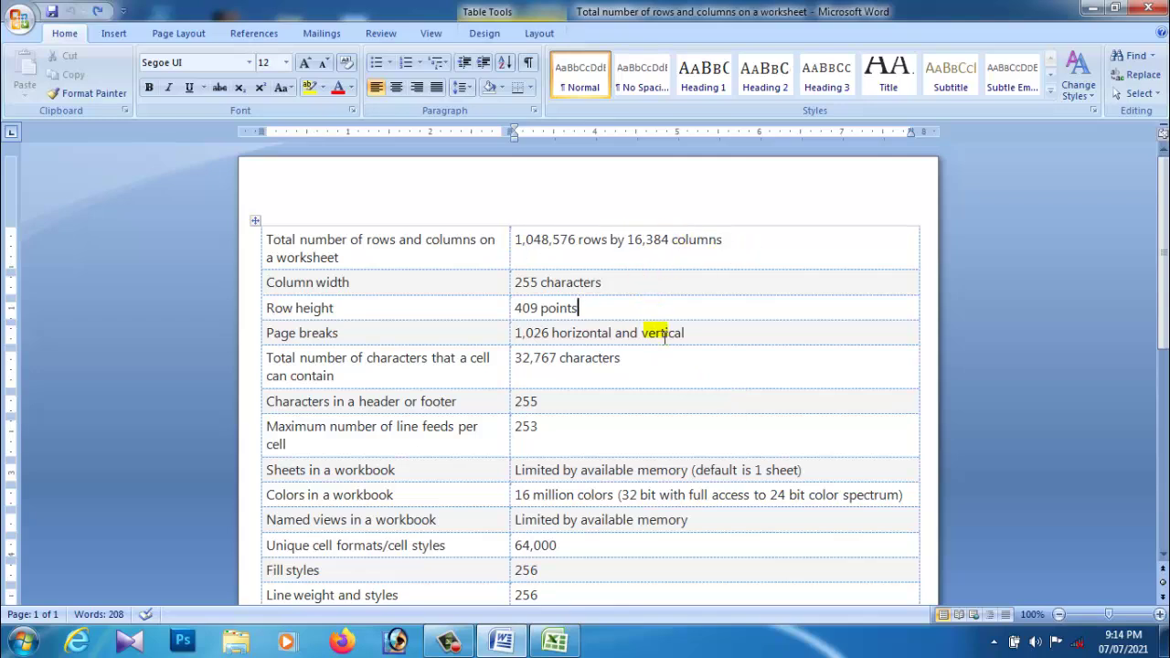
left_click(676, 369)
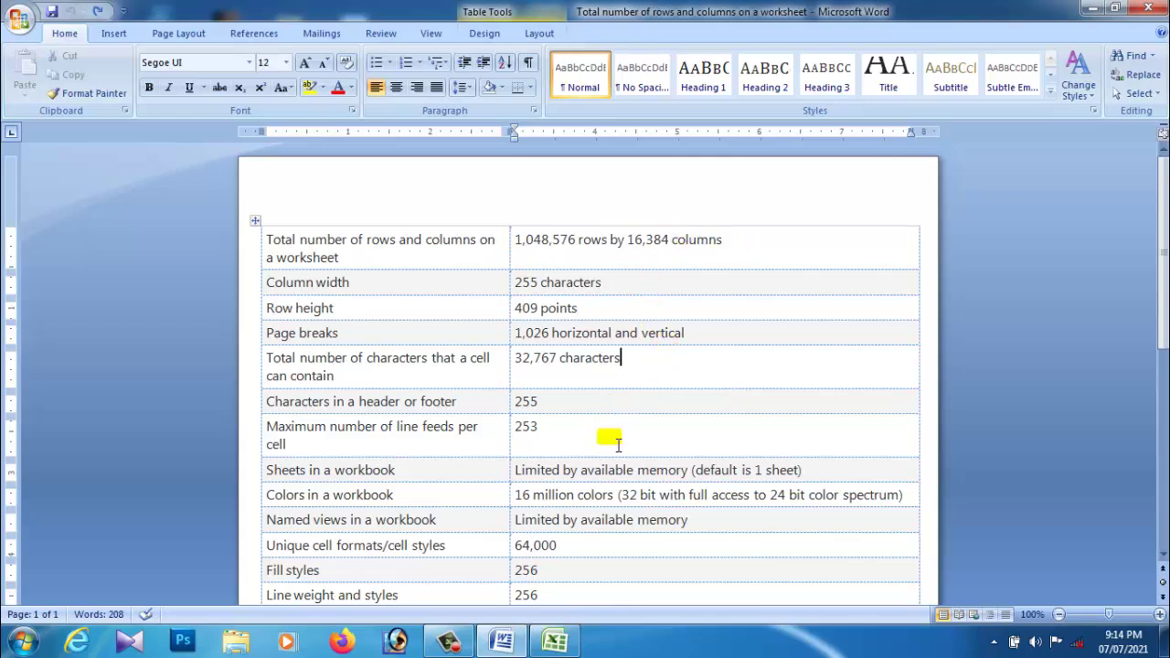
scroll(627, 517, "down", 2)
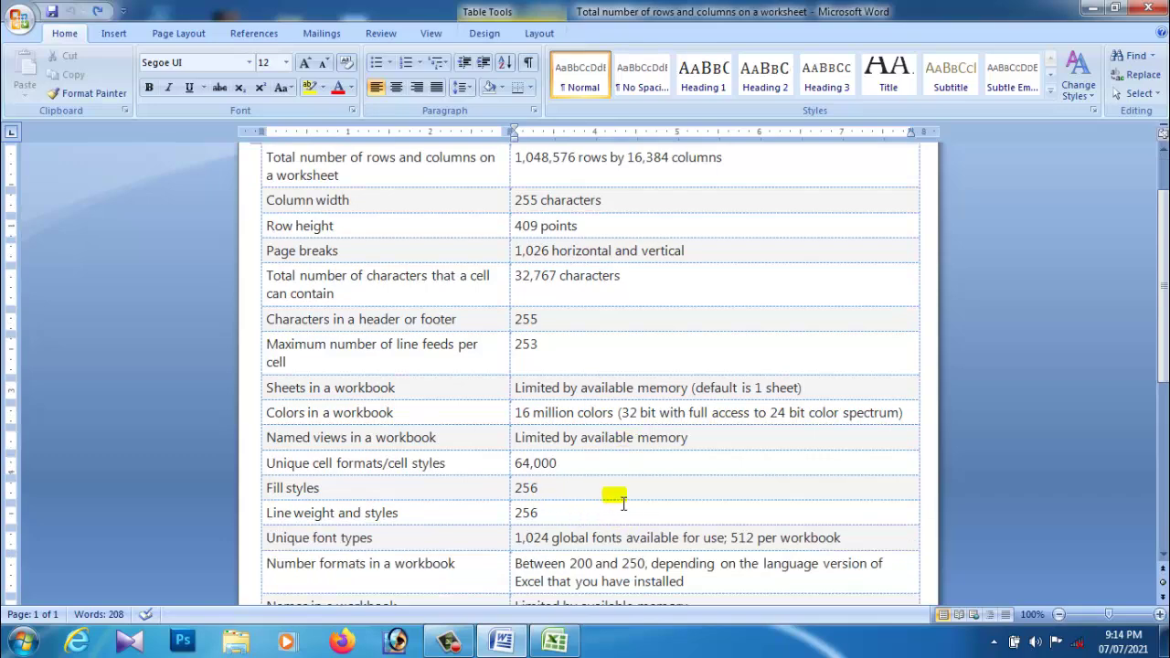
left_click(580, 642)
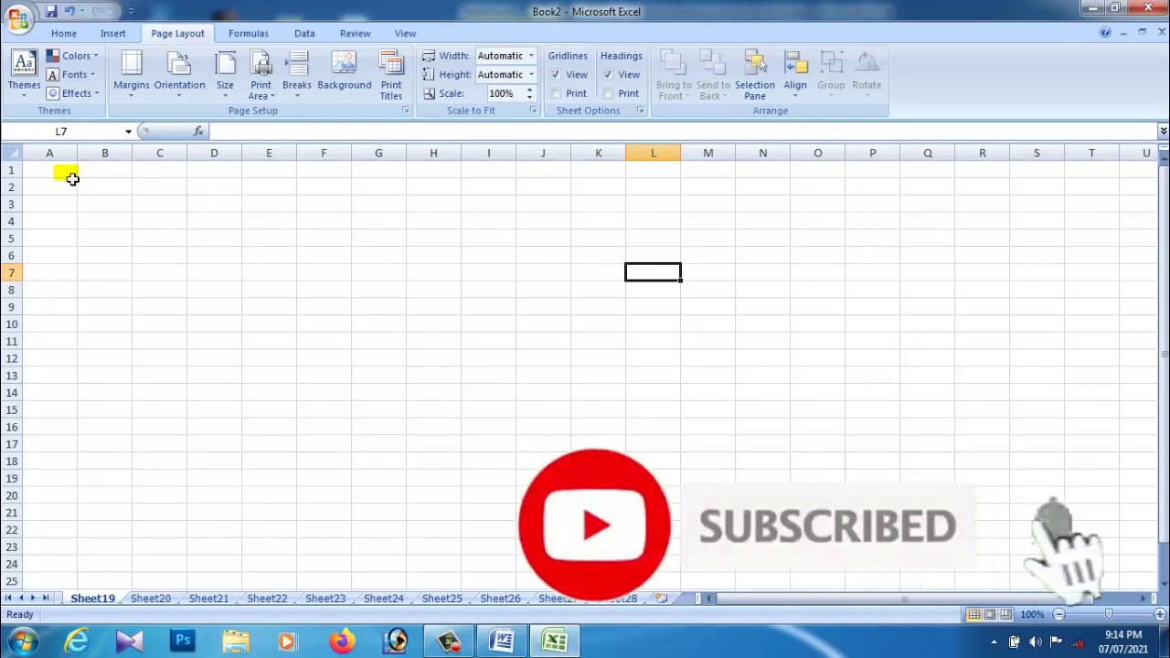
left_click(71, 175)
left_click(104, 175)
left_click(49, 173)
left_click(111, 177)
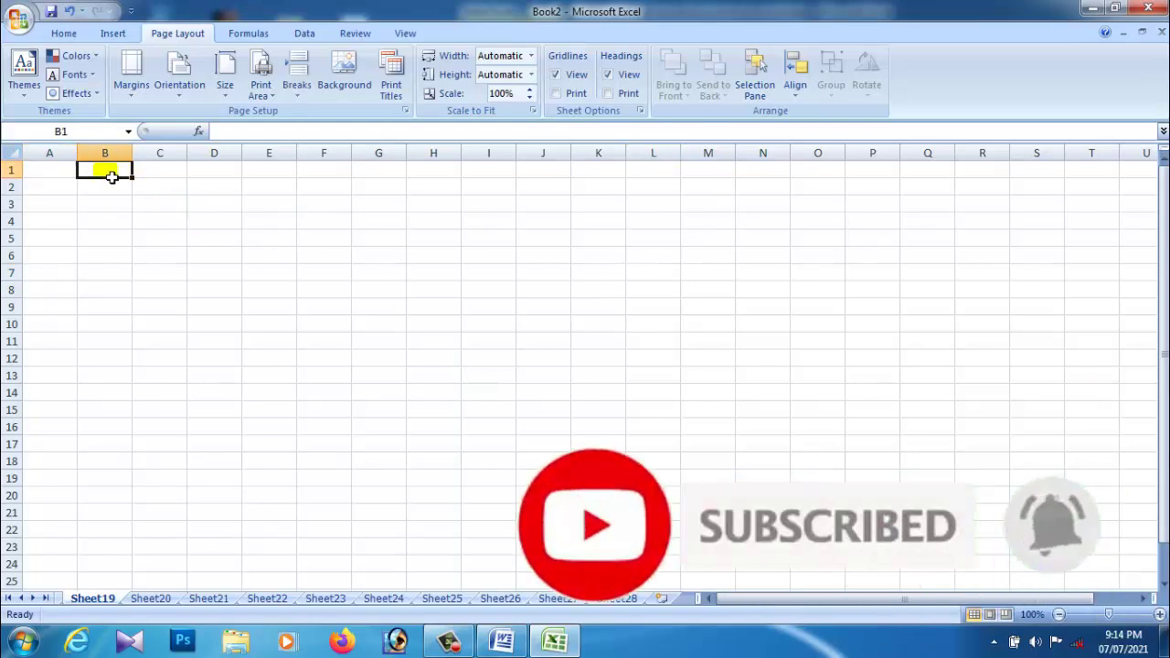
left_click(52, 177)
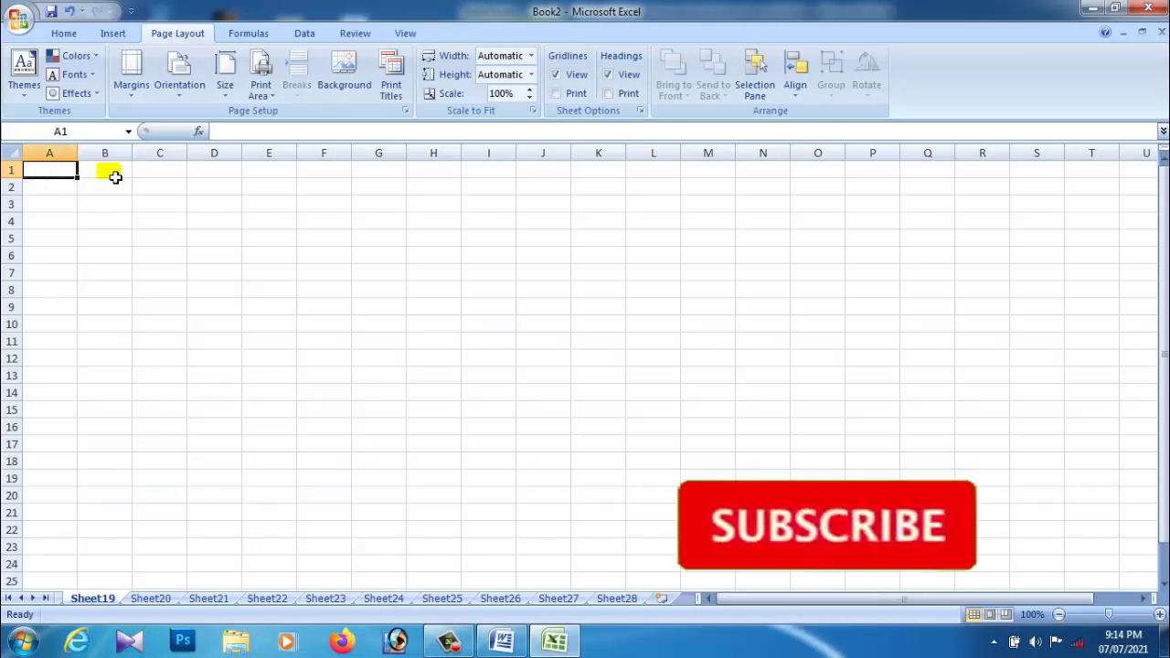
left_click(116, 174)
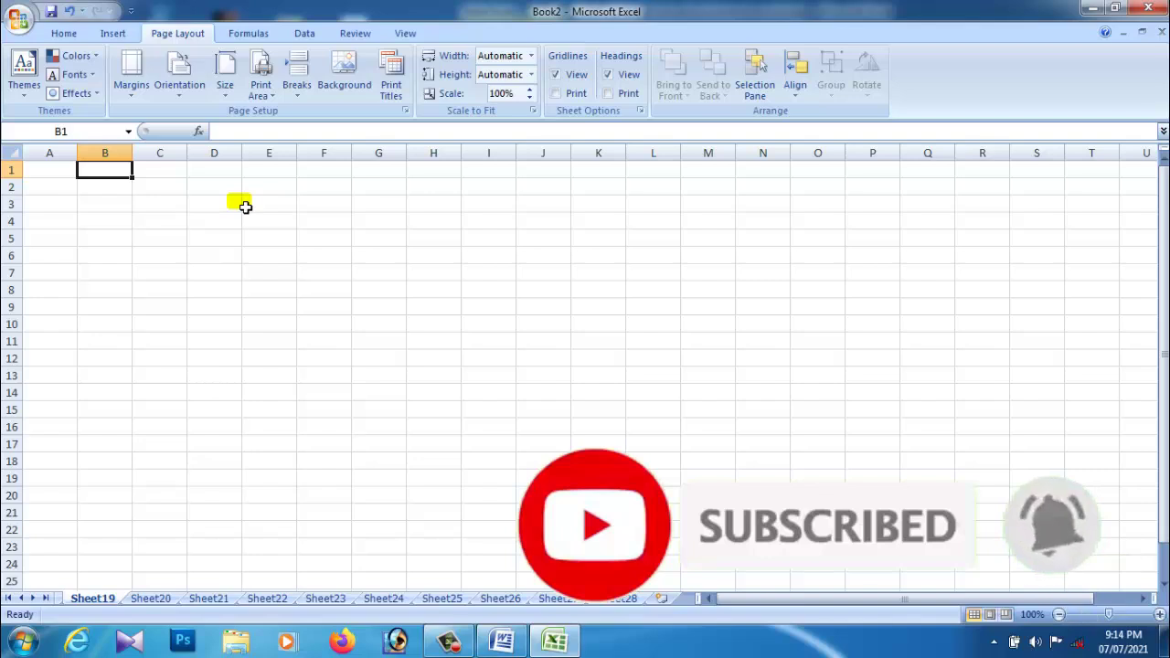
left_click(143, 205)
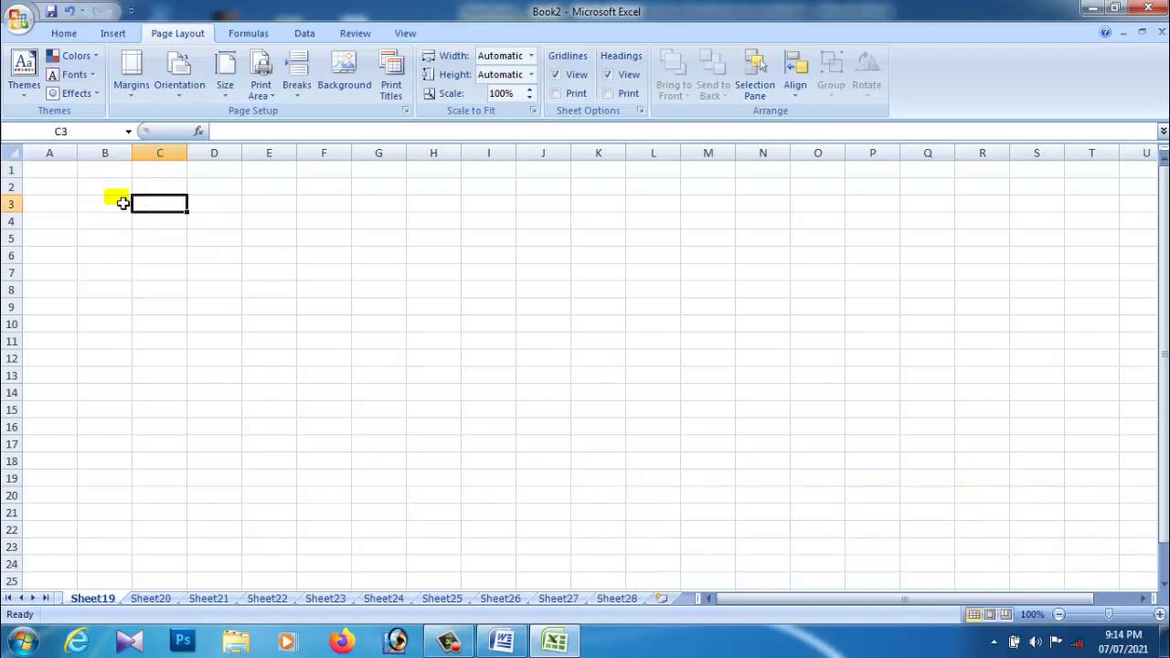